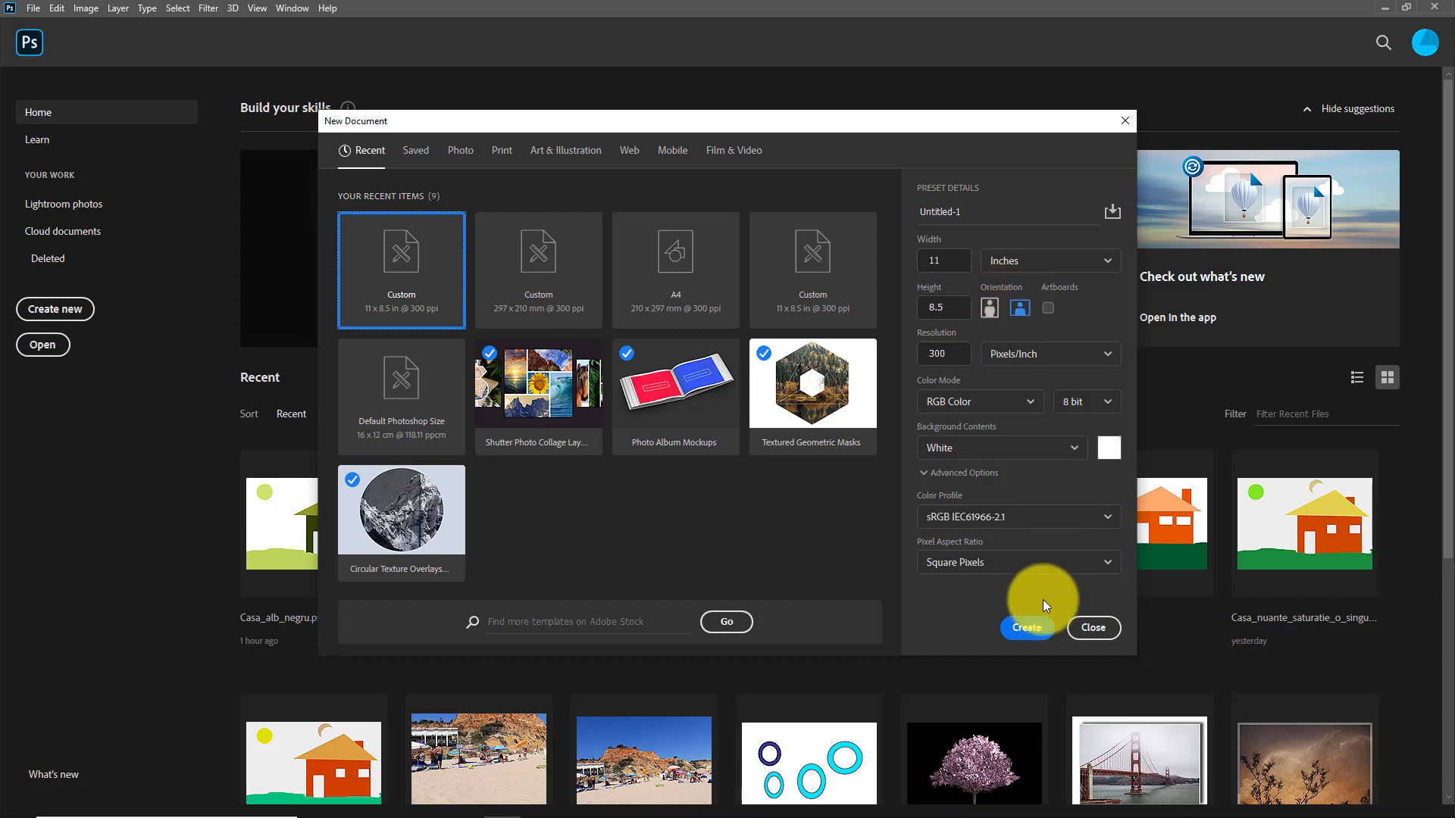
# Step: Create an 11 x 8.5 inch RGB document at 300 pixels/inch and add the text "Salut Lume!" with the Type tool
pyautogui.click(1028, 629)
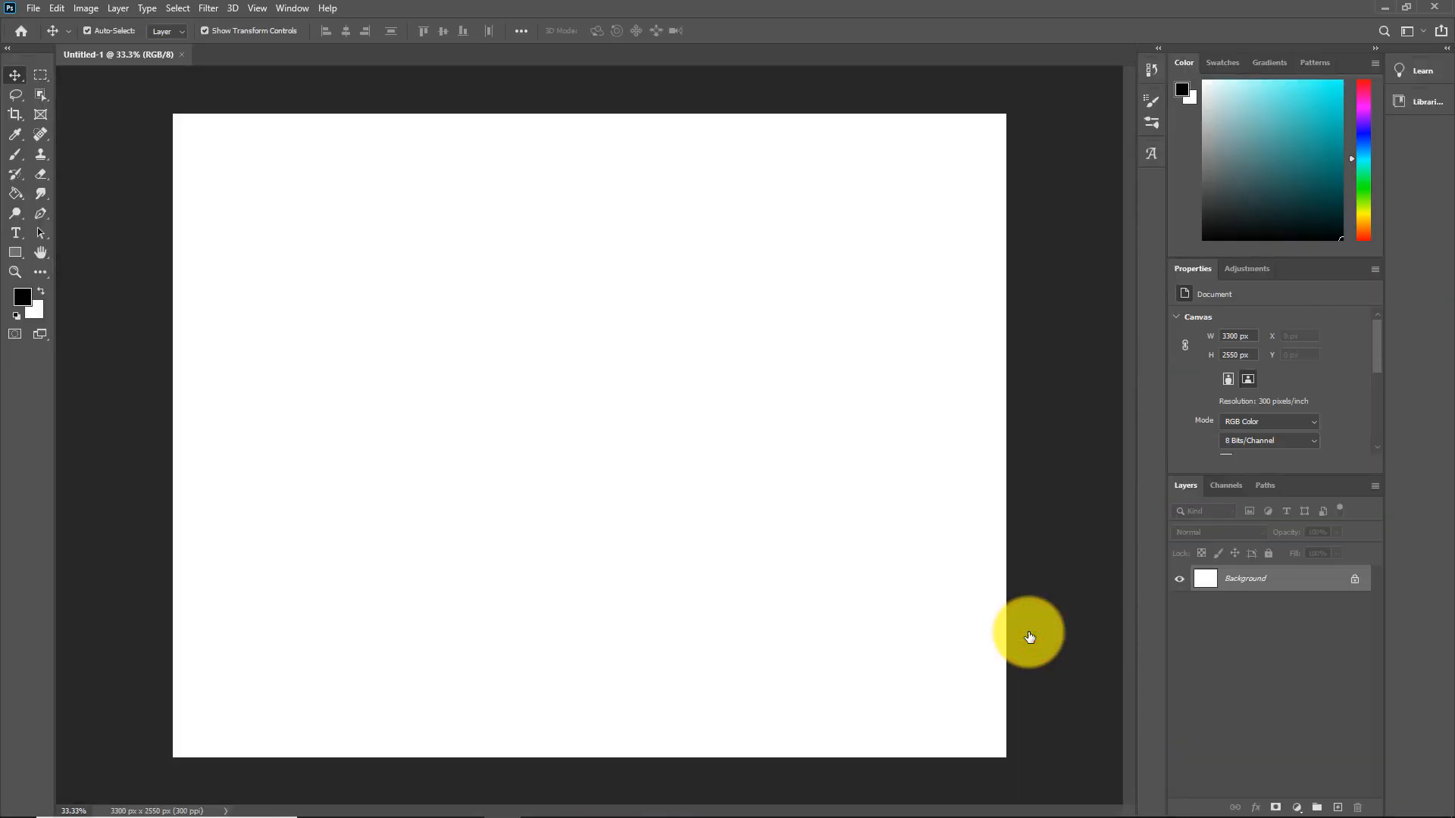
pyautogui.click(20, 238)
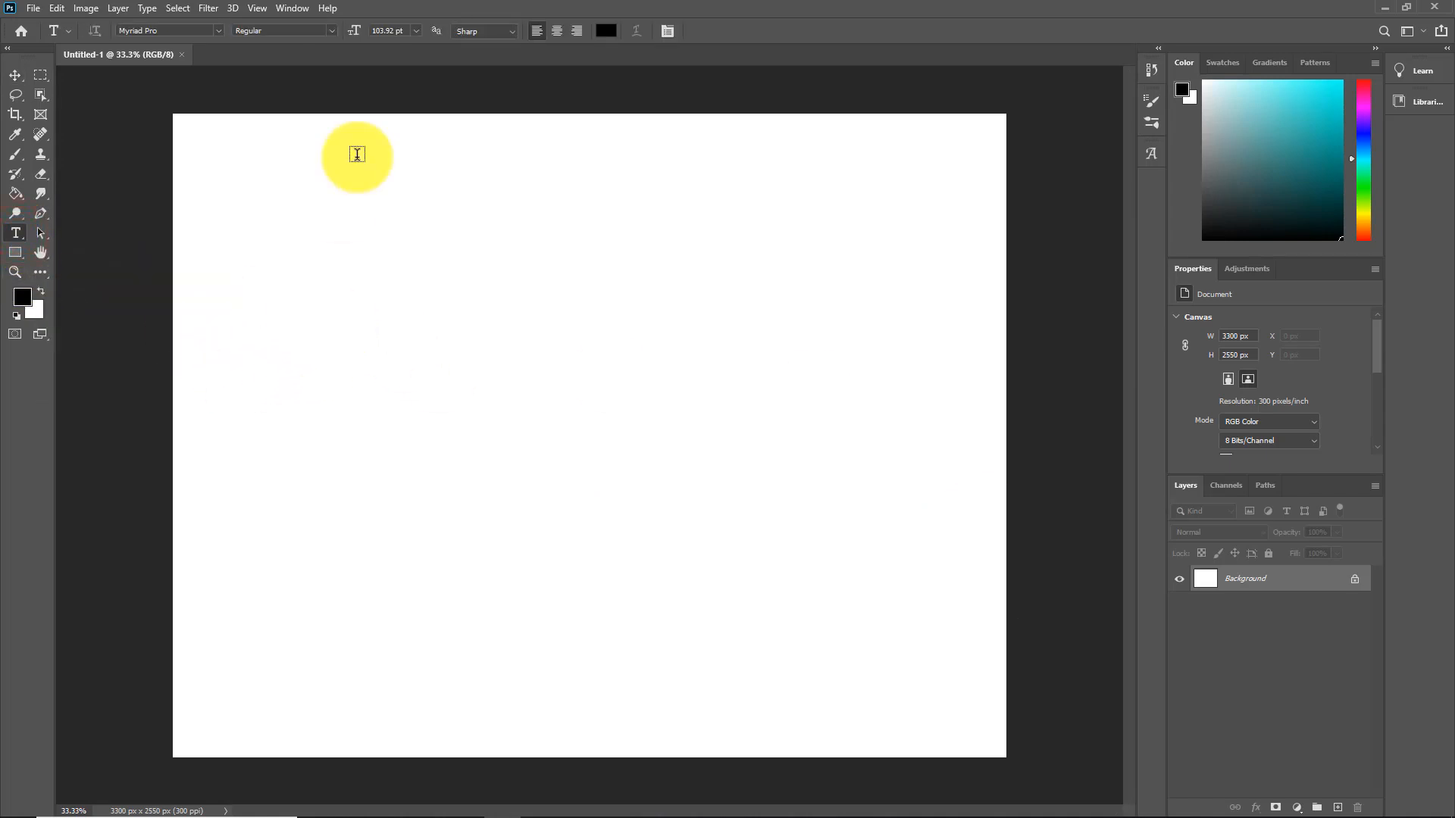
pyautogui.click(415, 34)
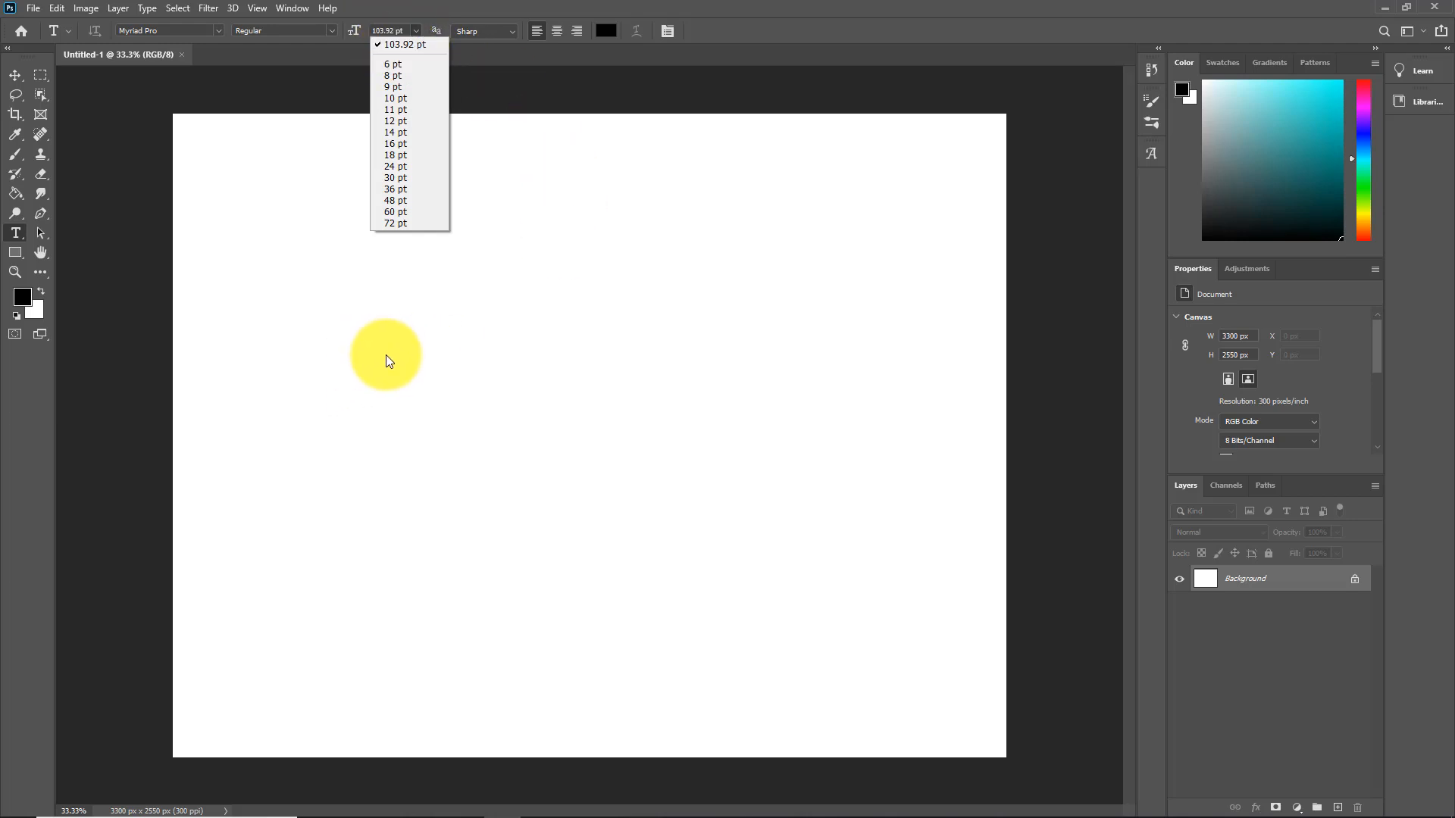
pyautogui.click(369, 385)
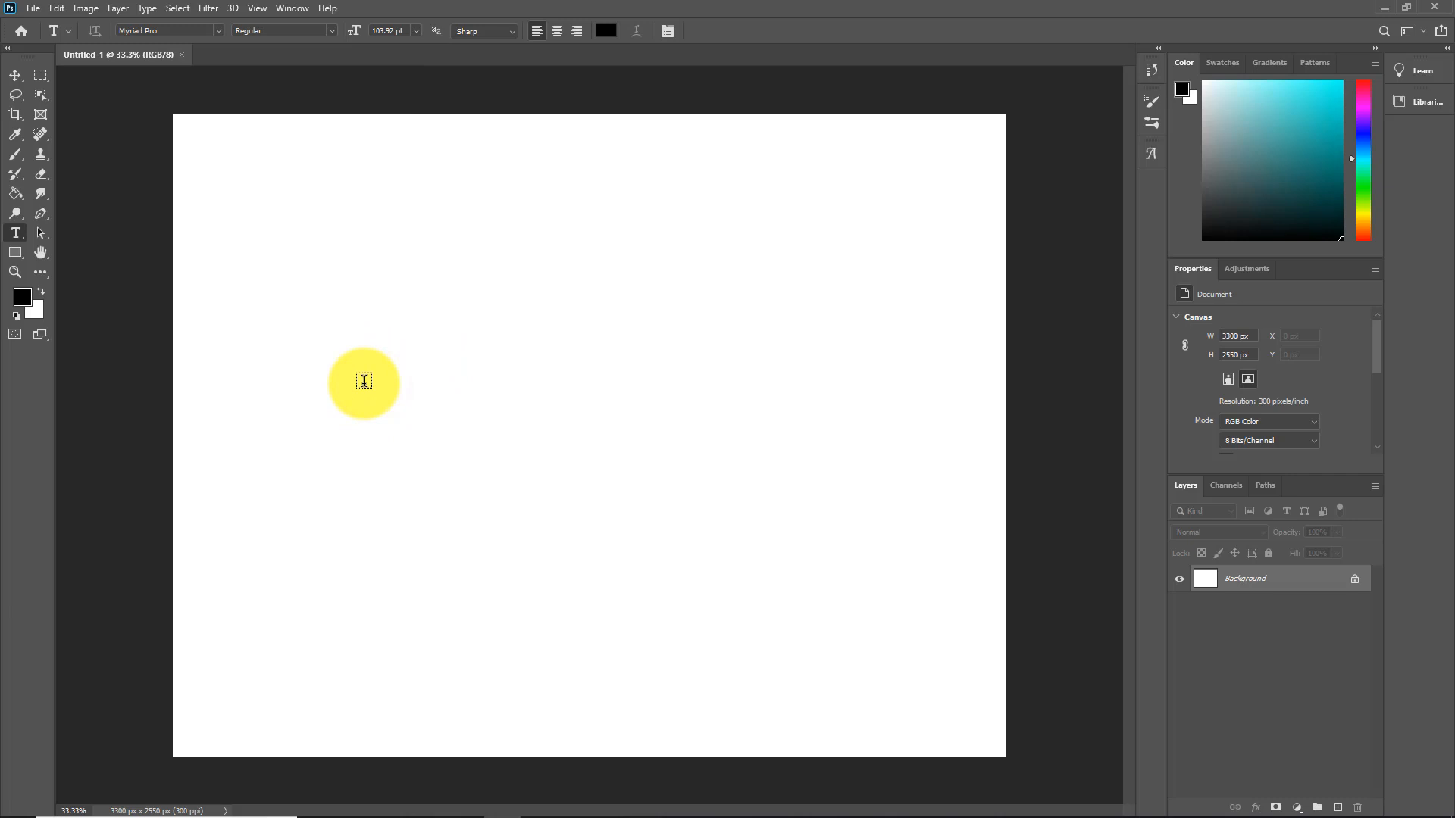
pyautogui.click(364, 381)
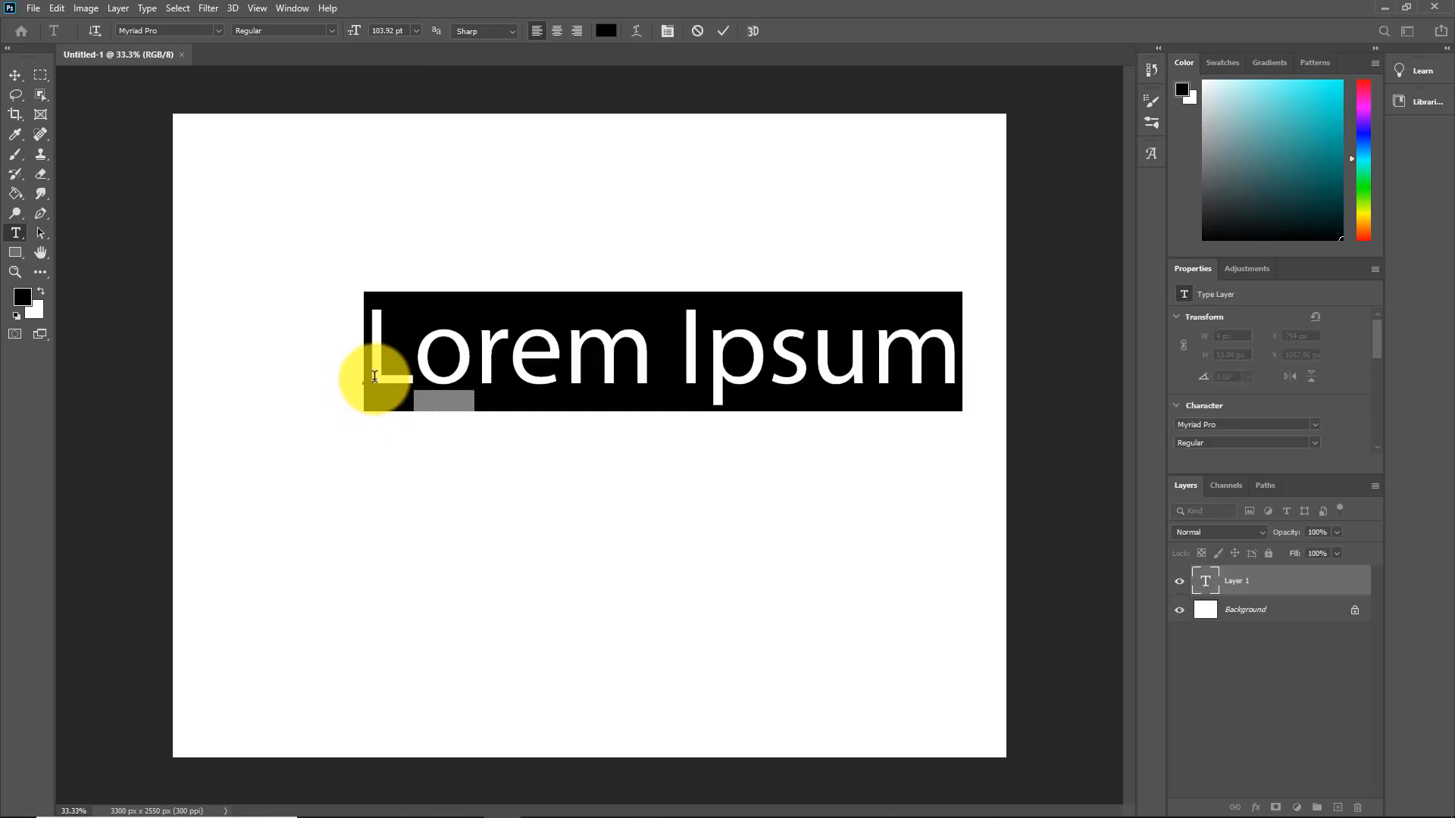
pyautogui.click(374, 378)
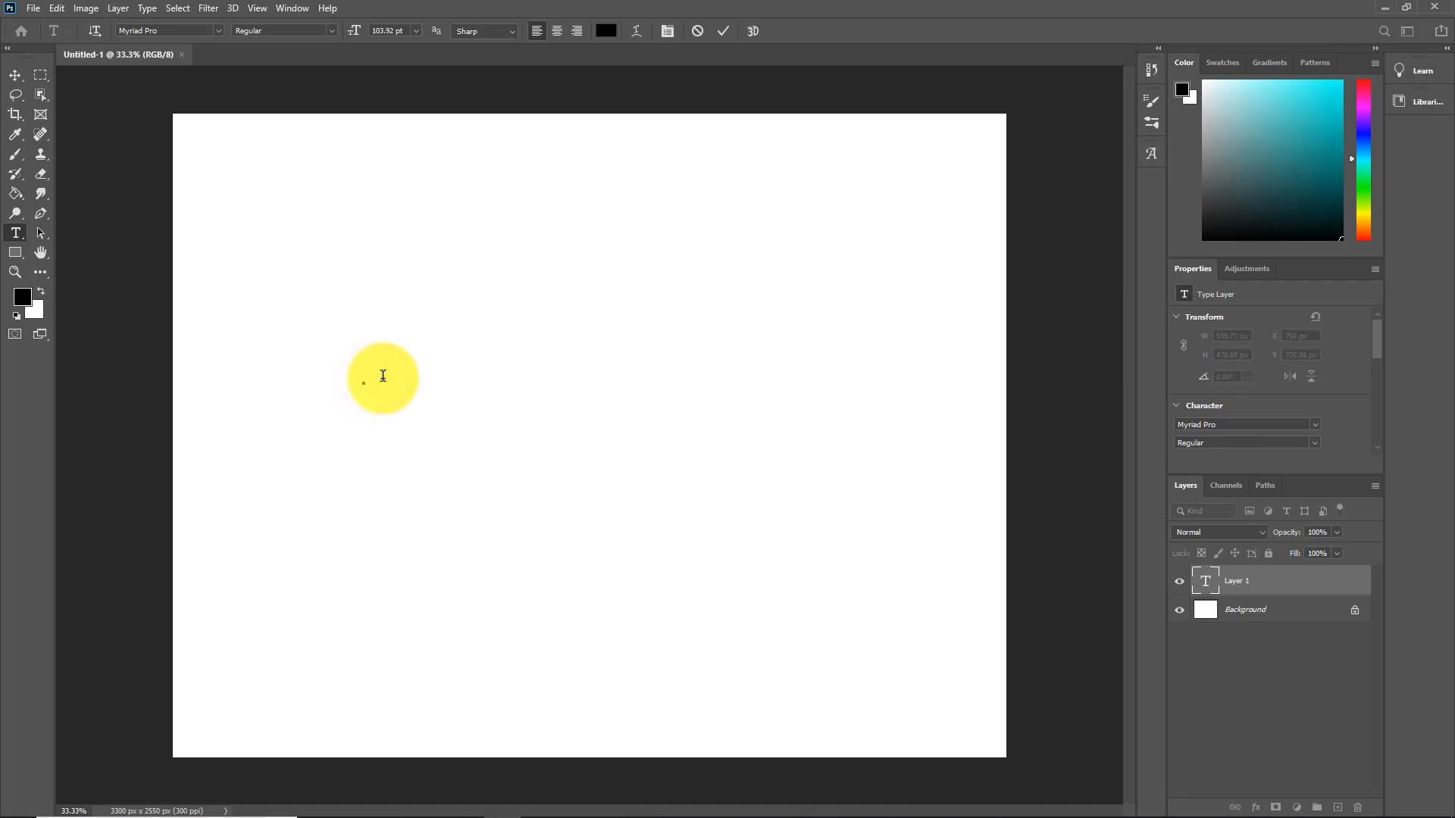
pyautogui.write('Sal')
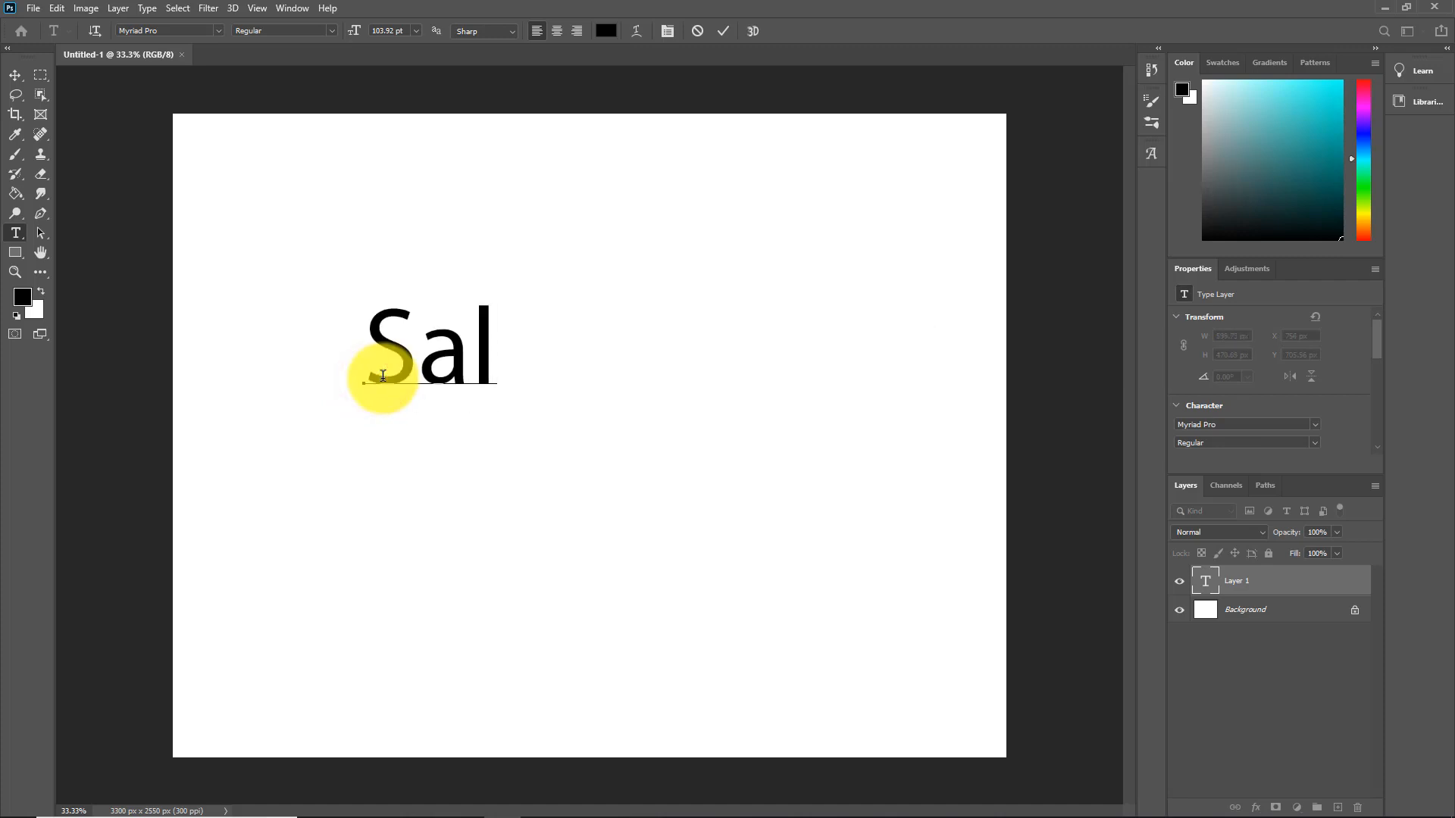
pyautogui.write('ut')
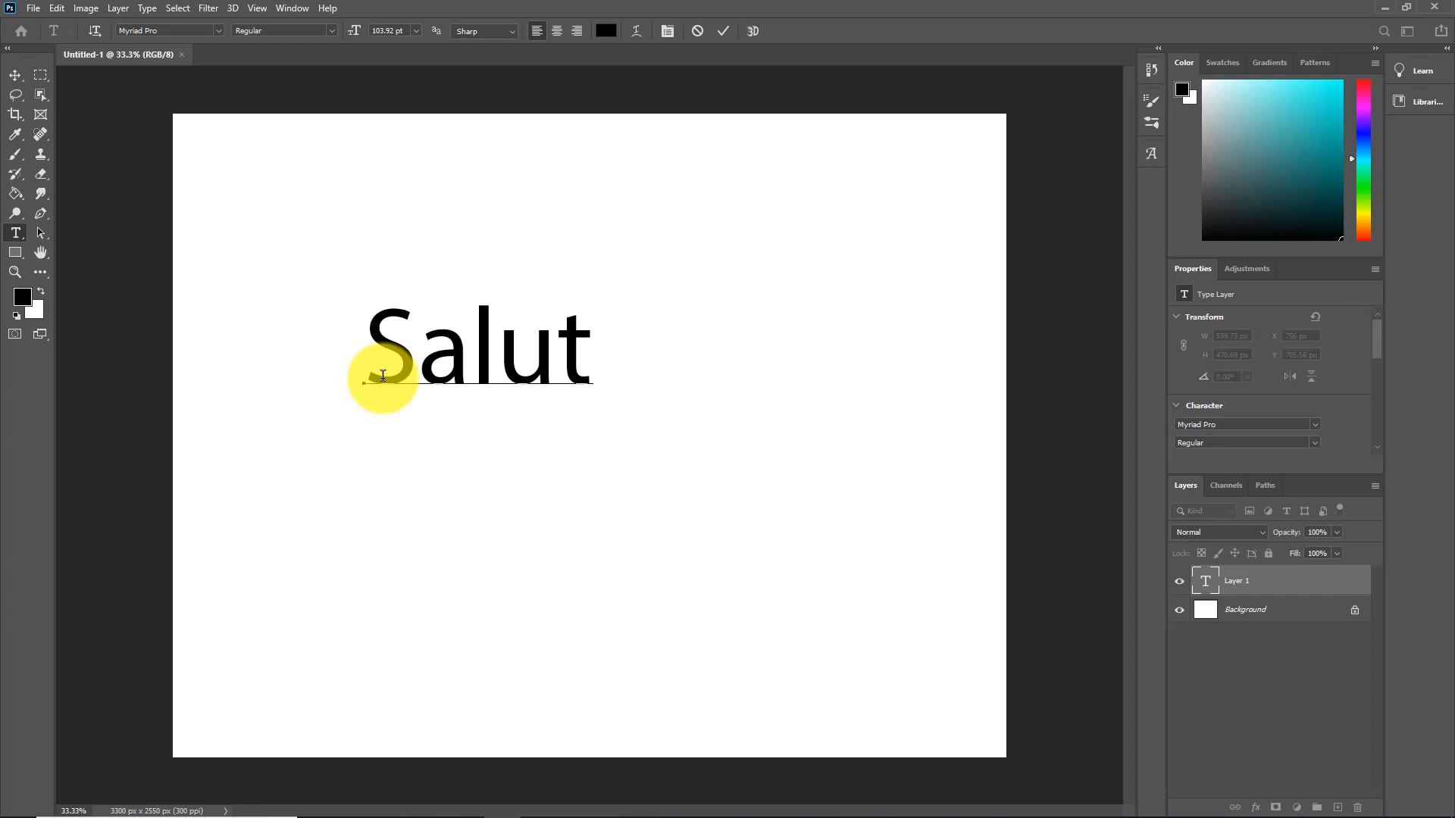
pyautogui.write(' Lume!')
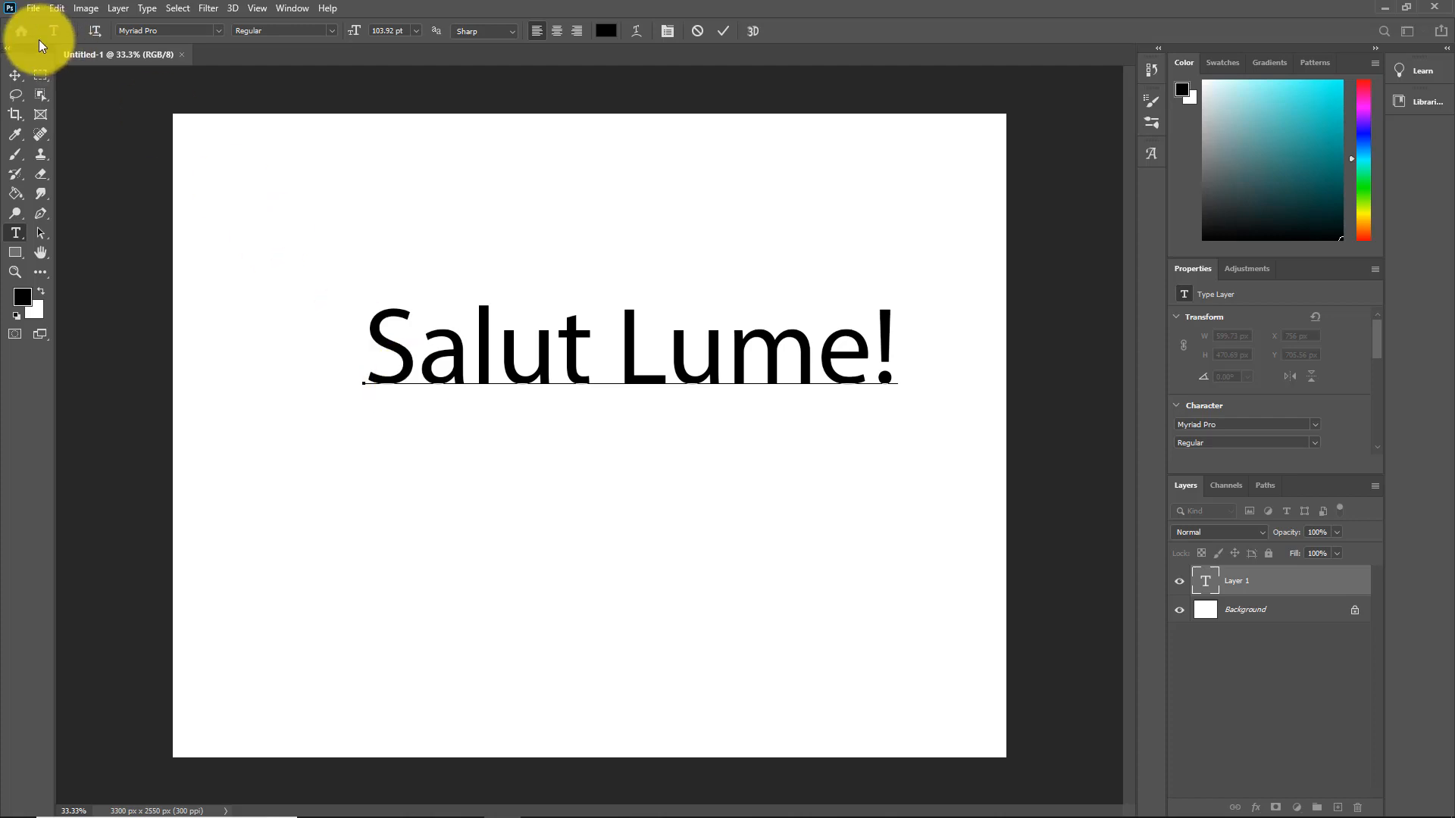
# Step: Centre the "Salut Lume!" text horizontally on the canvas and scale it up proportionally to about 140%, then deselect it
pyautogui.click(15, 75)
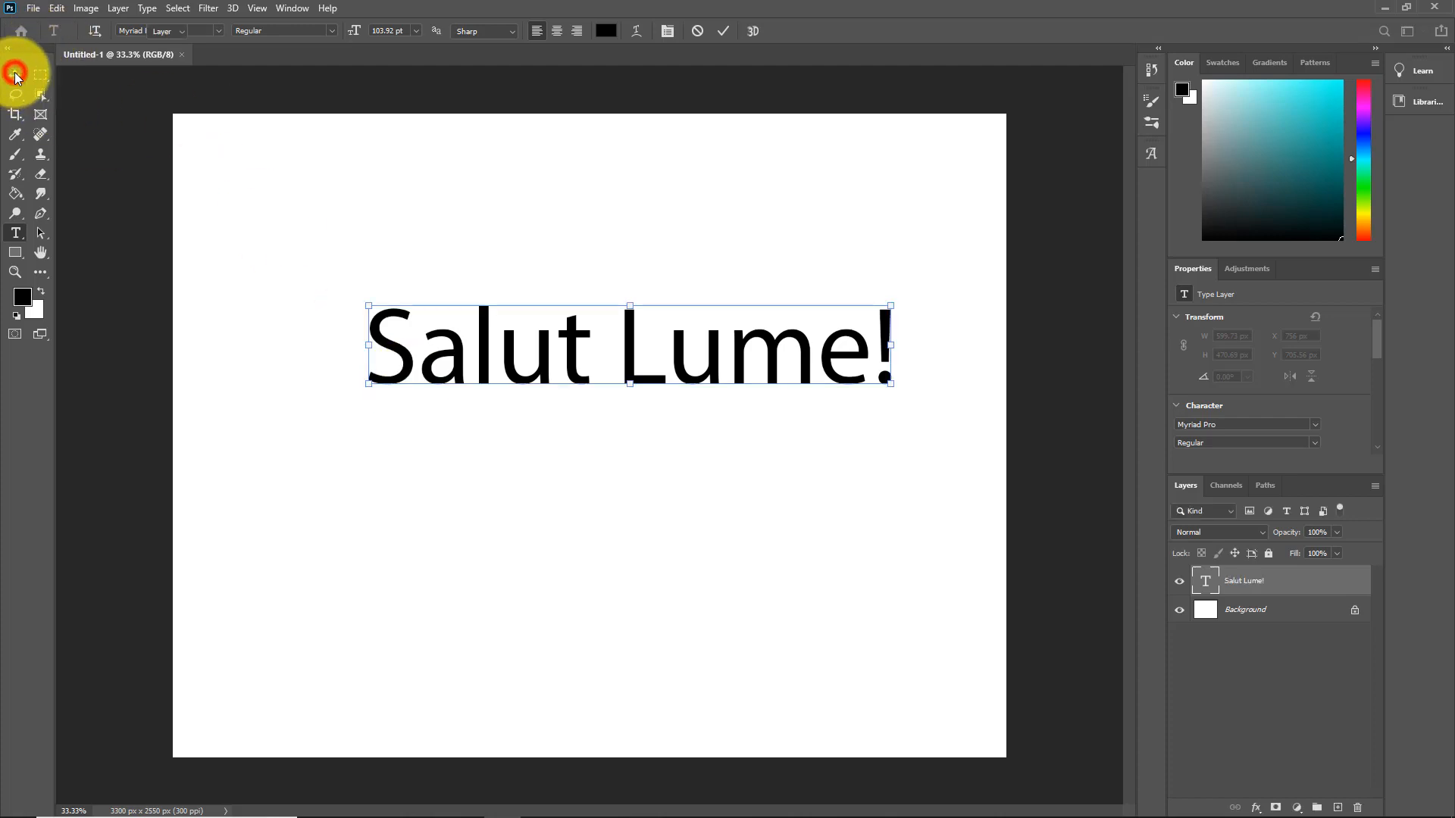
pyautogui.moveTo(569, 354); pyautogui.dragTo(544, 413)
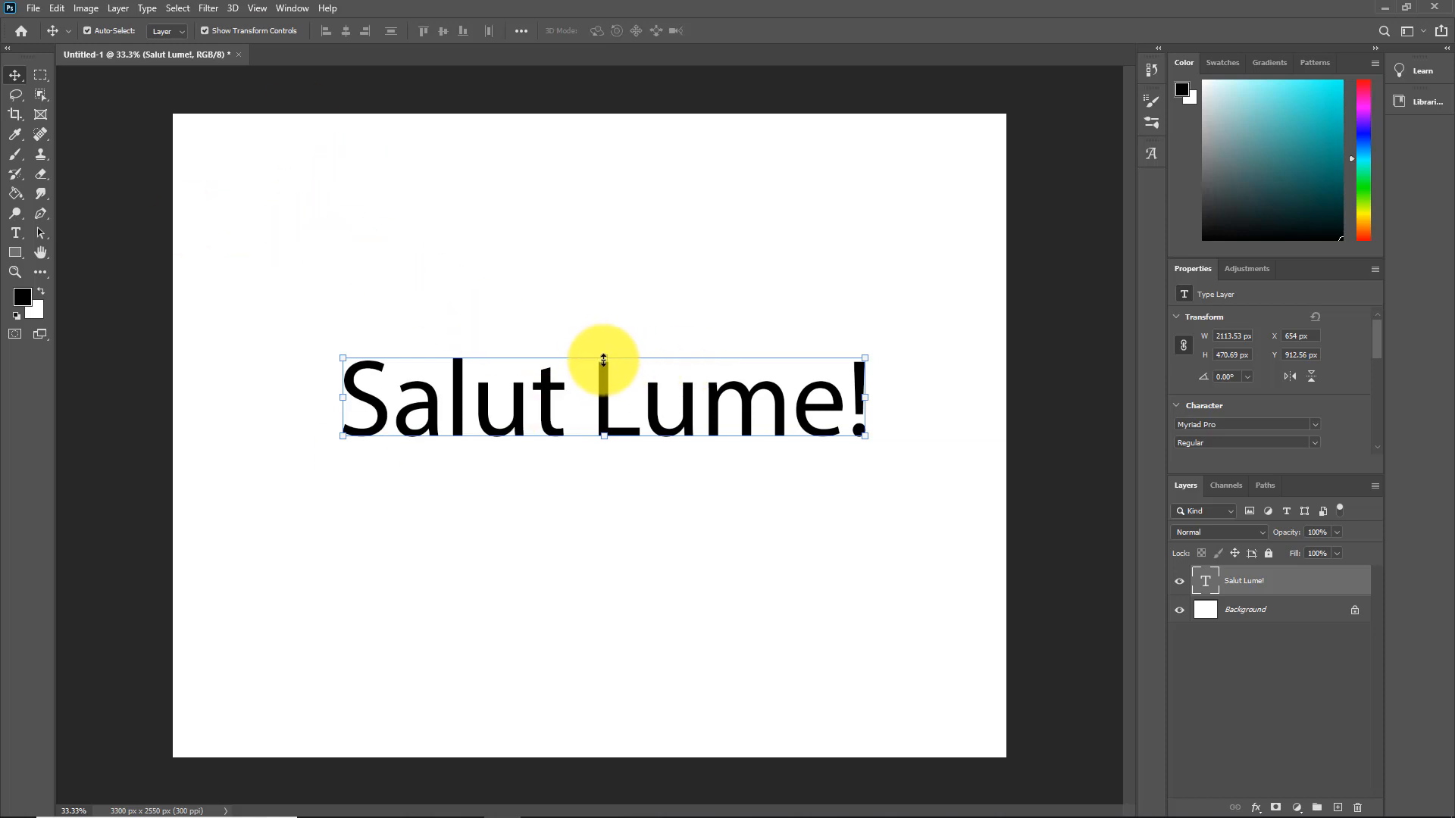
pyautogui.moveTo(604, 361)
pyautogui.mouseDown()
pyautogui.moveTo(602, 320)
pyautogui.moveTo(603, 371)
pyautogui.mouseUp()
pyautogui.moveTo(604, 434); pyautogui.dragTo(602, 466)
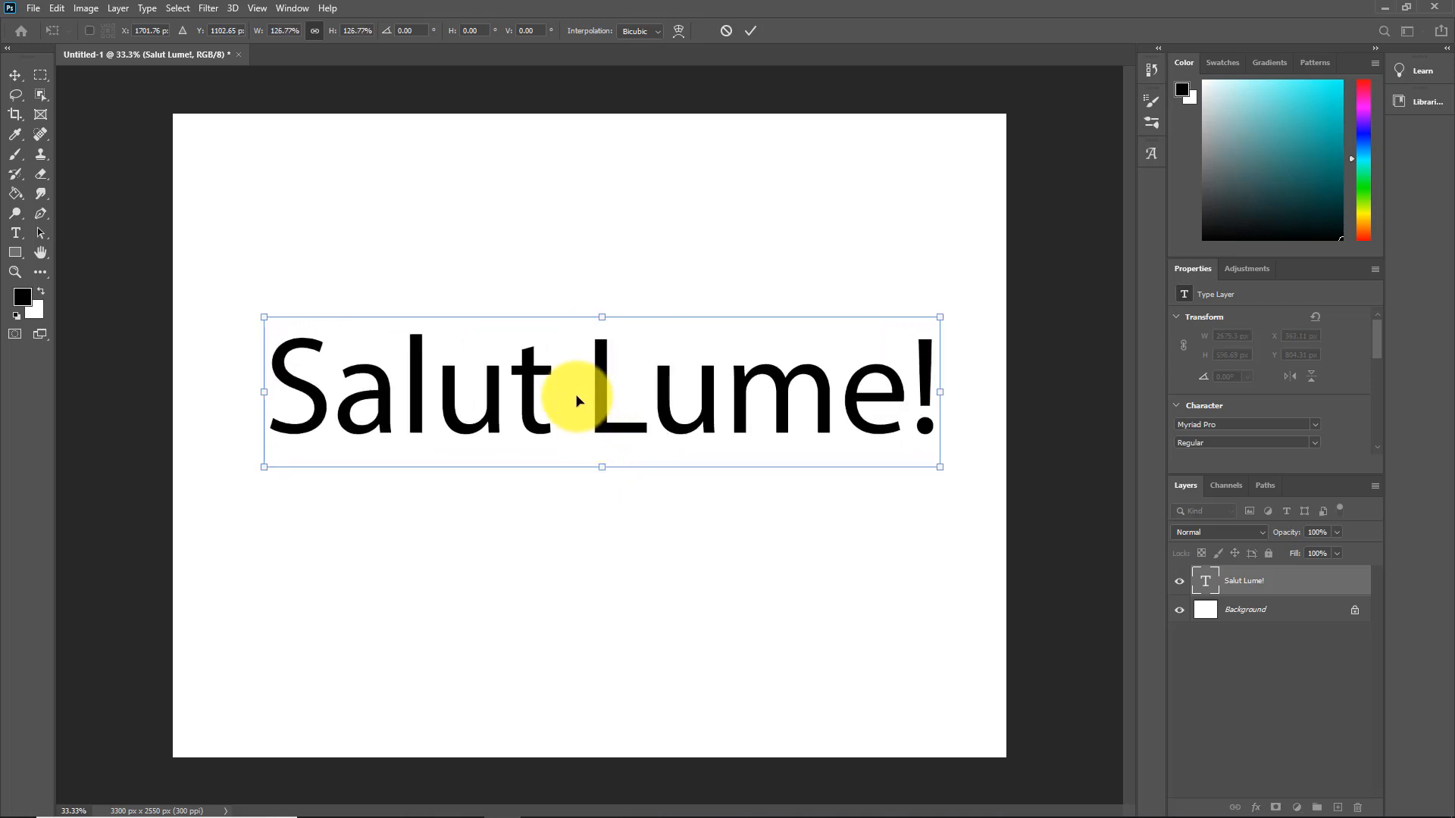
pyautogui.moveTo(576, 399); pyautogui.dragTo(564, 402)
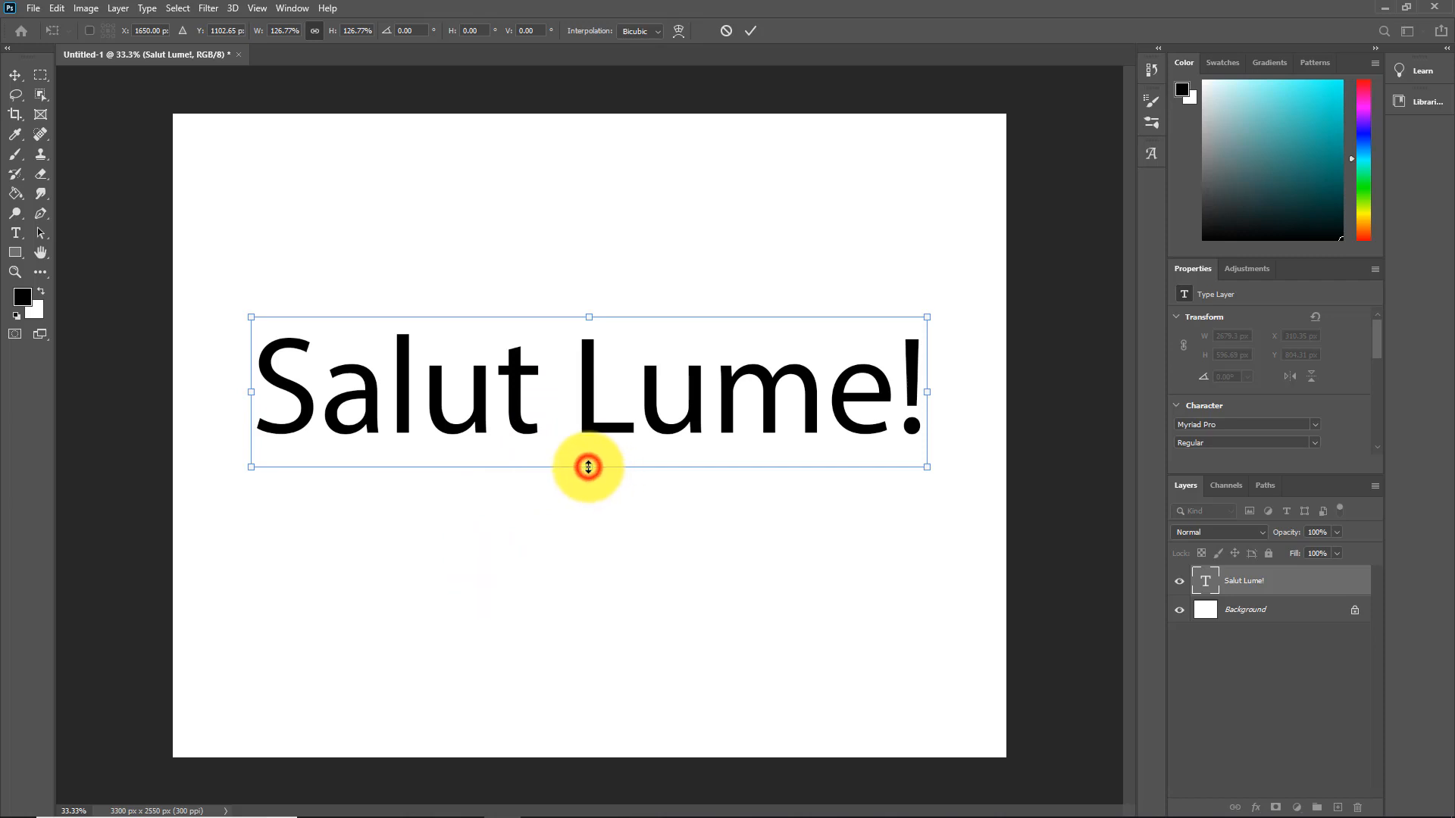
pyautogui.moveTo(588, 467); pyautogui.dragTo(589, 475)
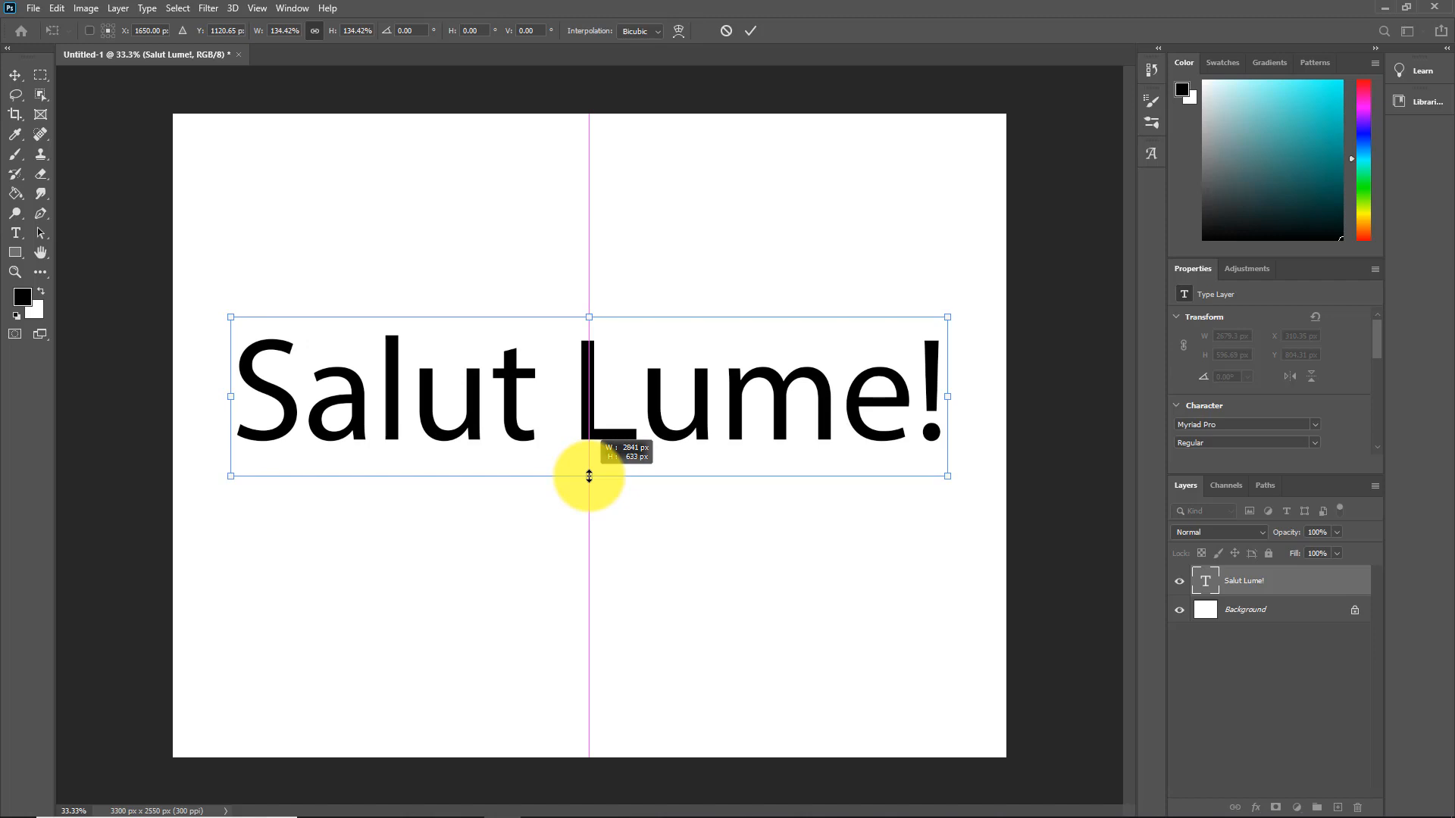
pyautogui.moveTo(589, 475); pyautogui.dragTo(588, 481)
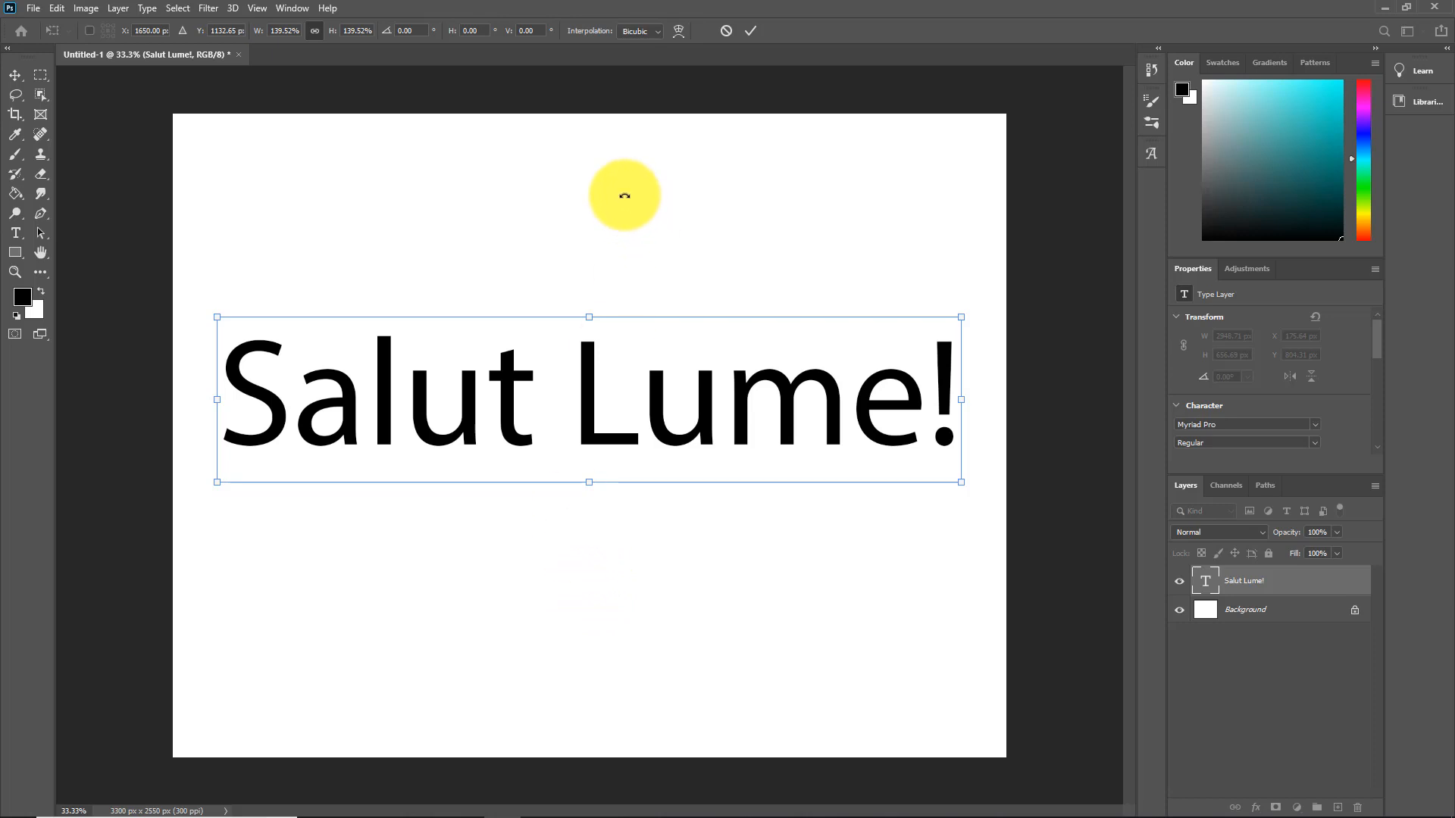
pyautogui.click(14, 74)
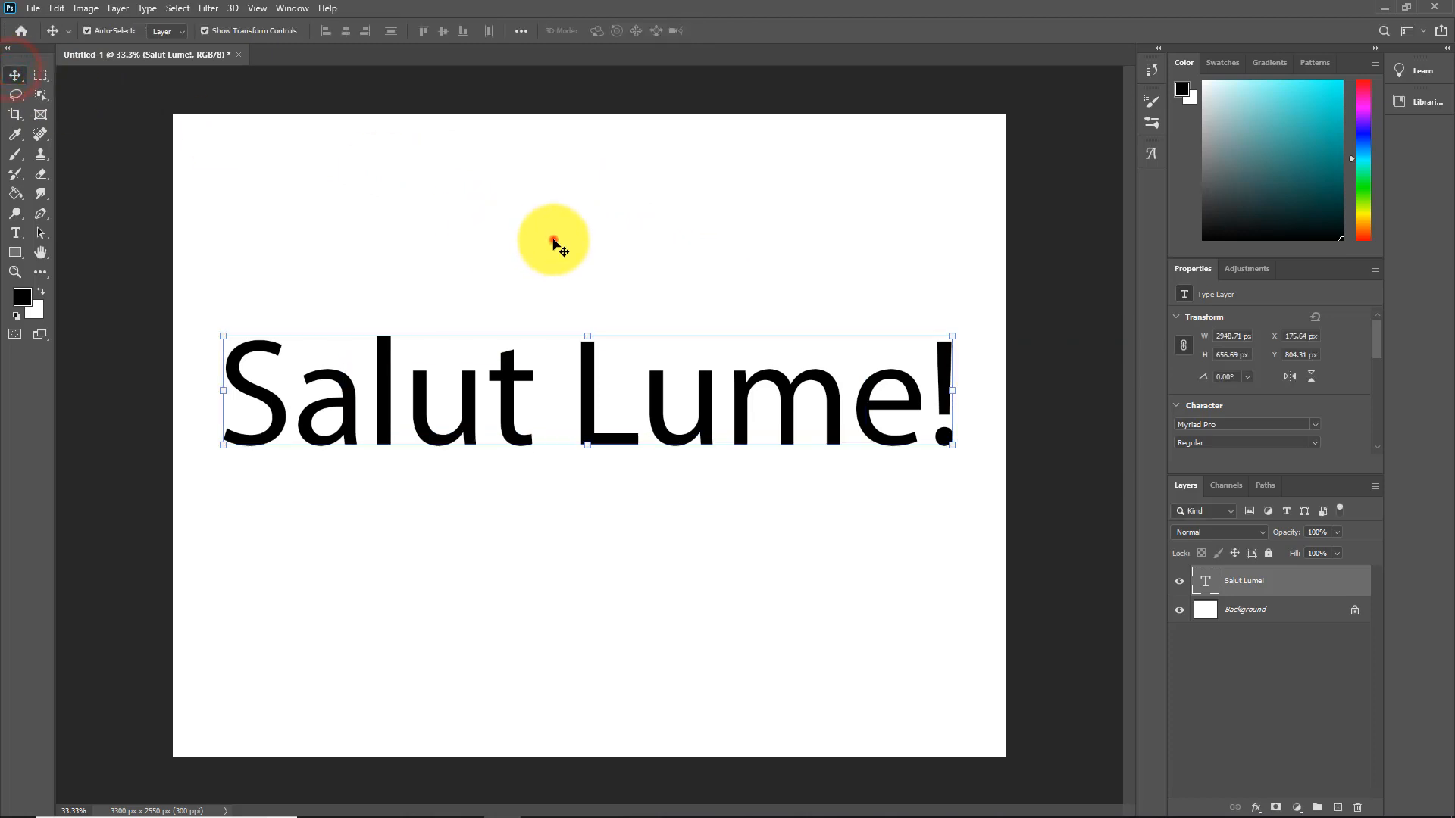
pyautogui.click(554, 239)
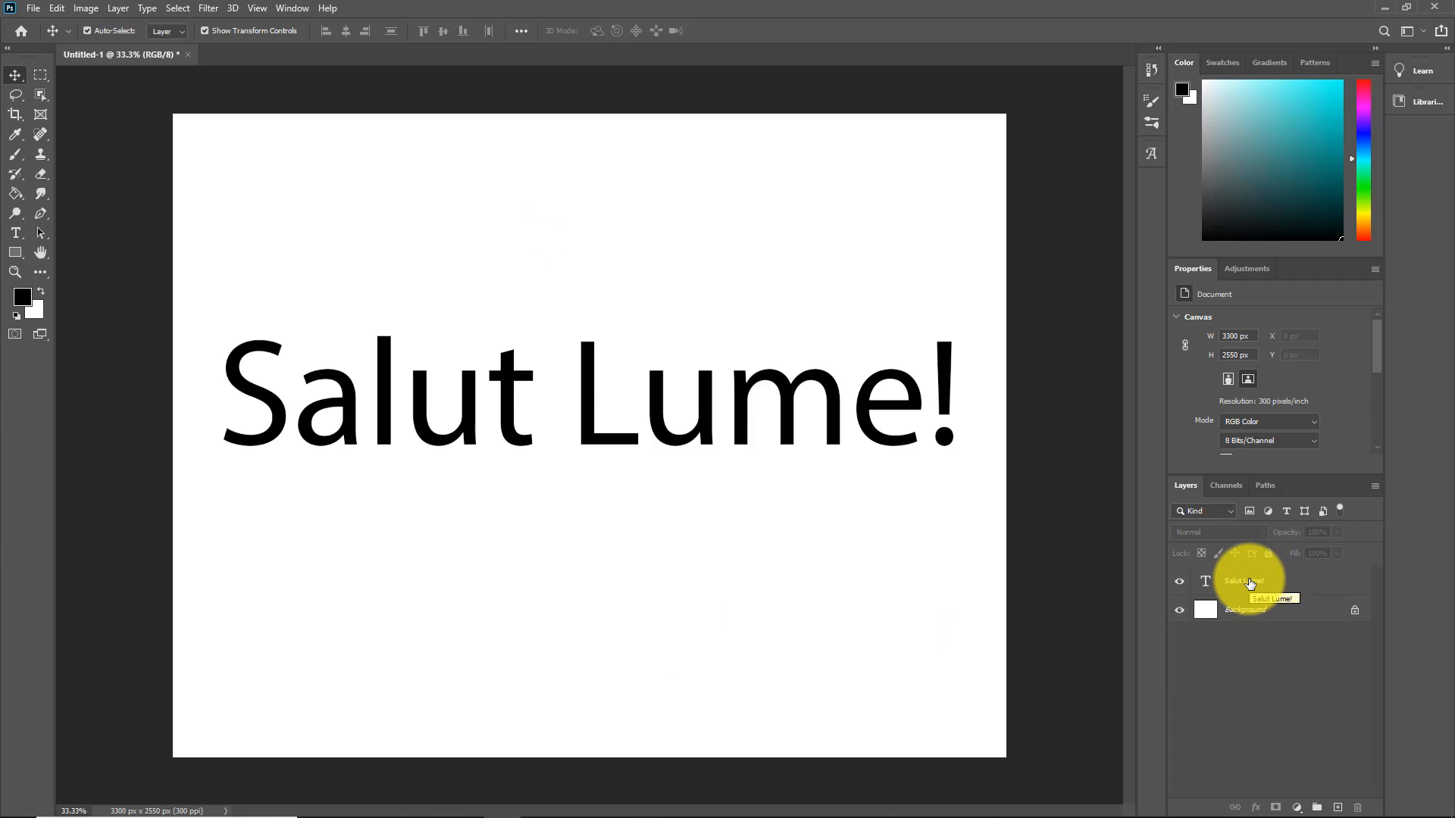
# Step: Select the Background layer and set the foreground color to turquoise #25e0d9
pyautogui.click(1249, 614)
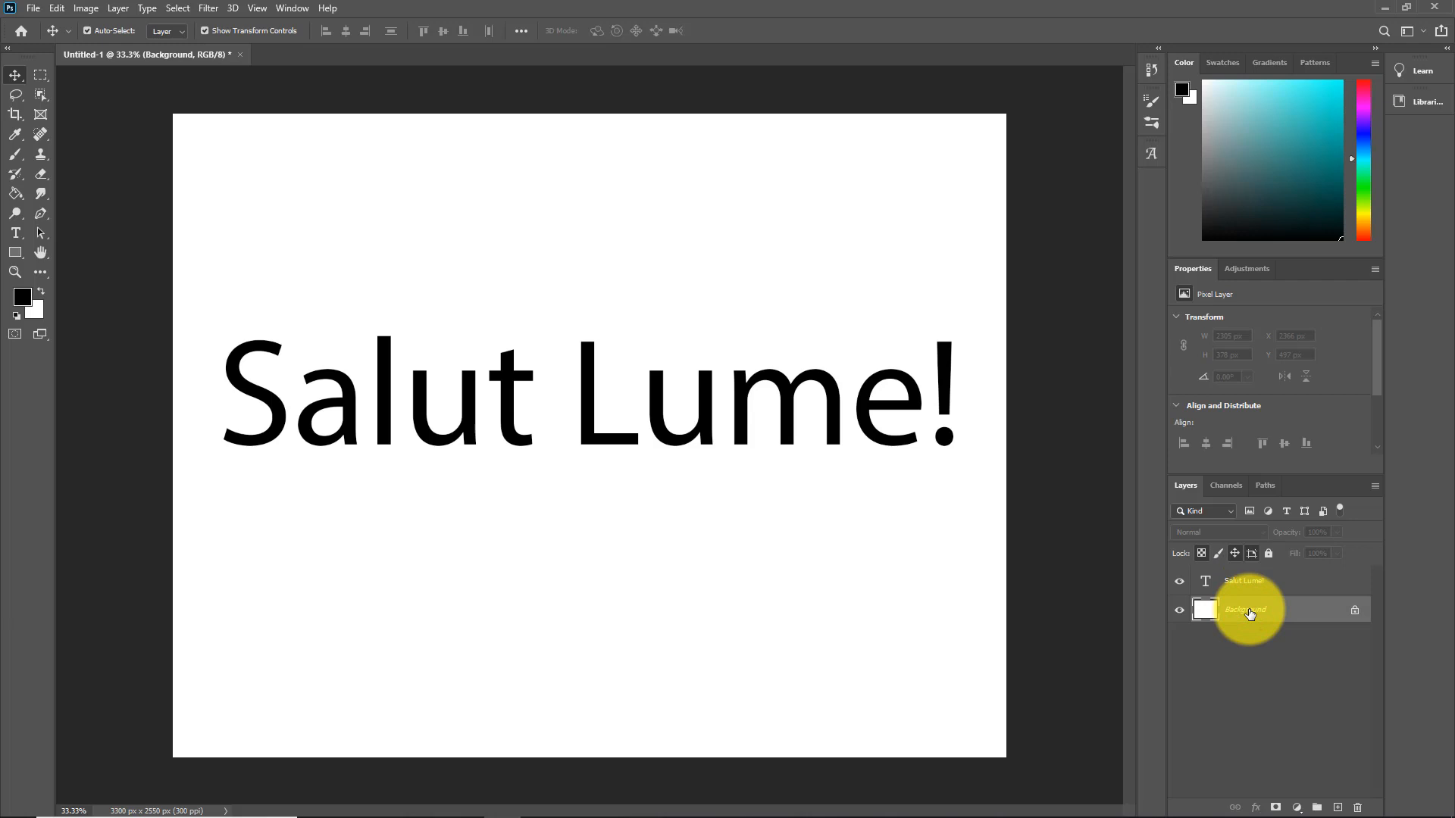
pyautogui.click(23, 299)
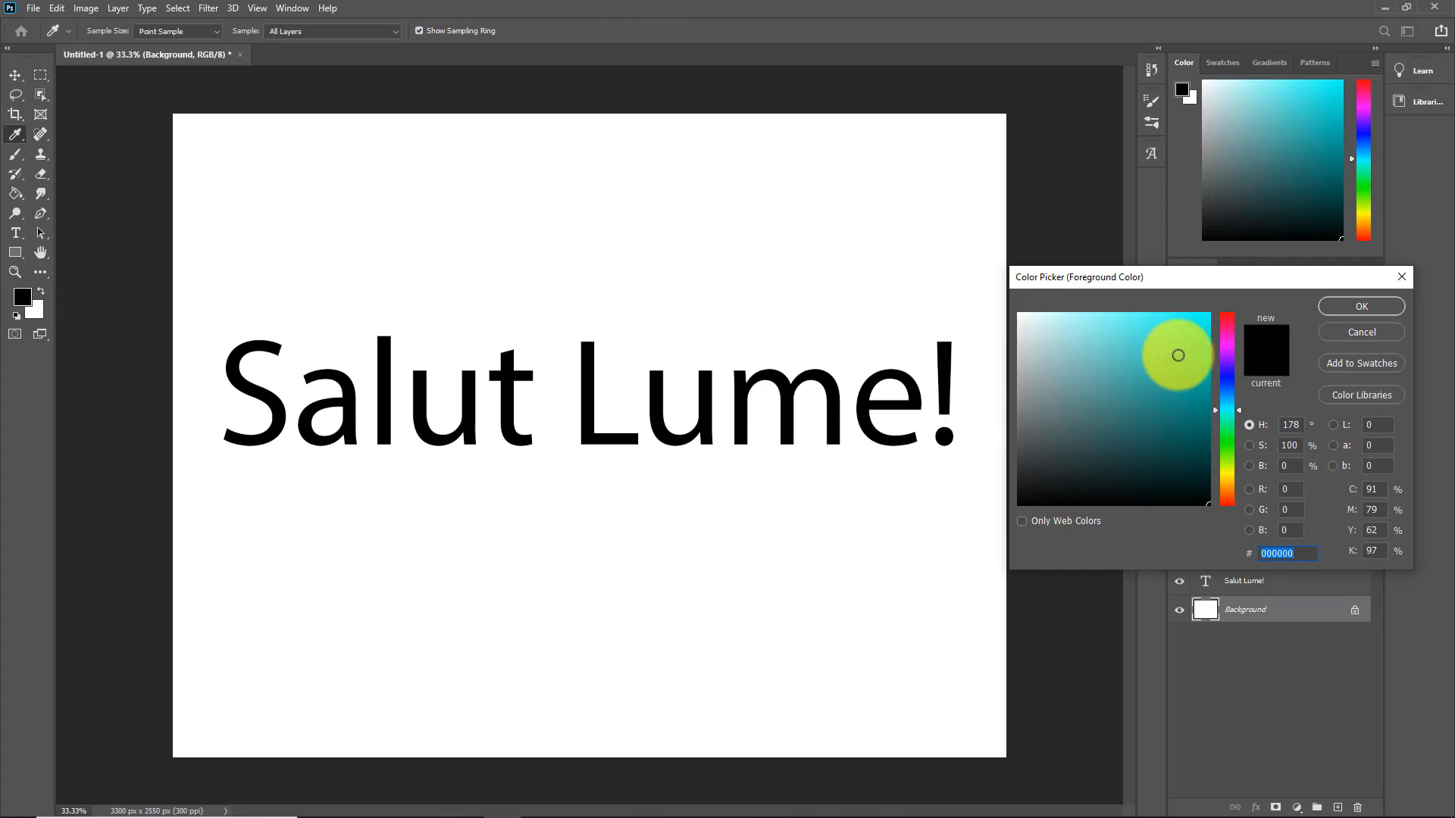
pyautogui.click(1172, 348)
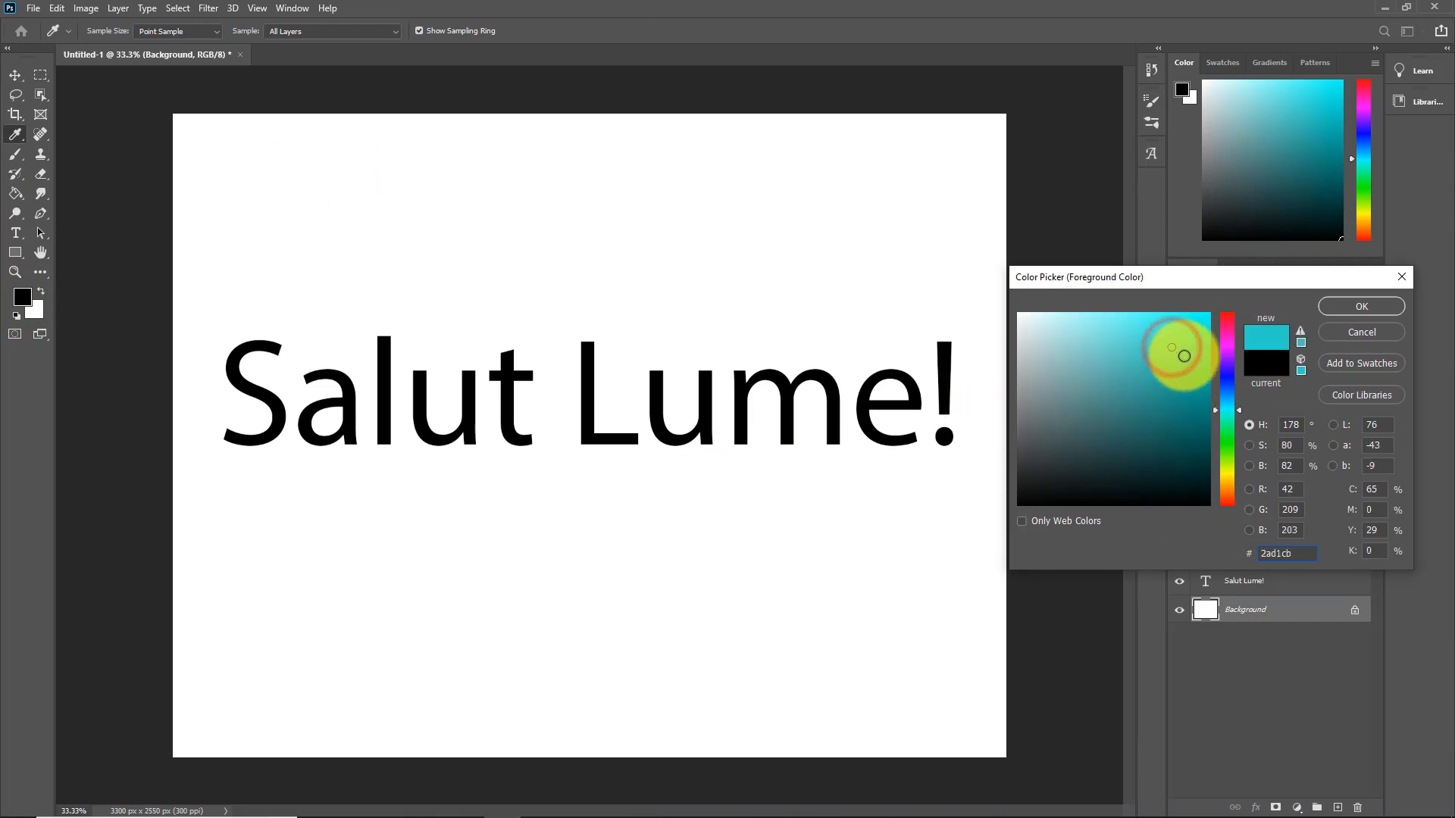
pyautogui.click(1172, 346)
pyautogui.moveTo(1172, 346); pyautogui.dragTo(1176, 330)
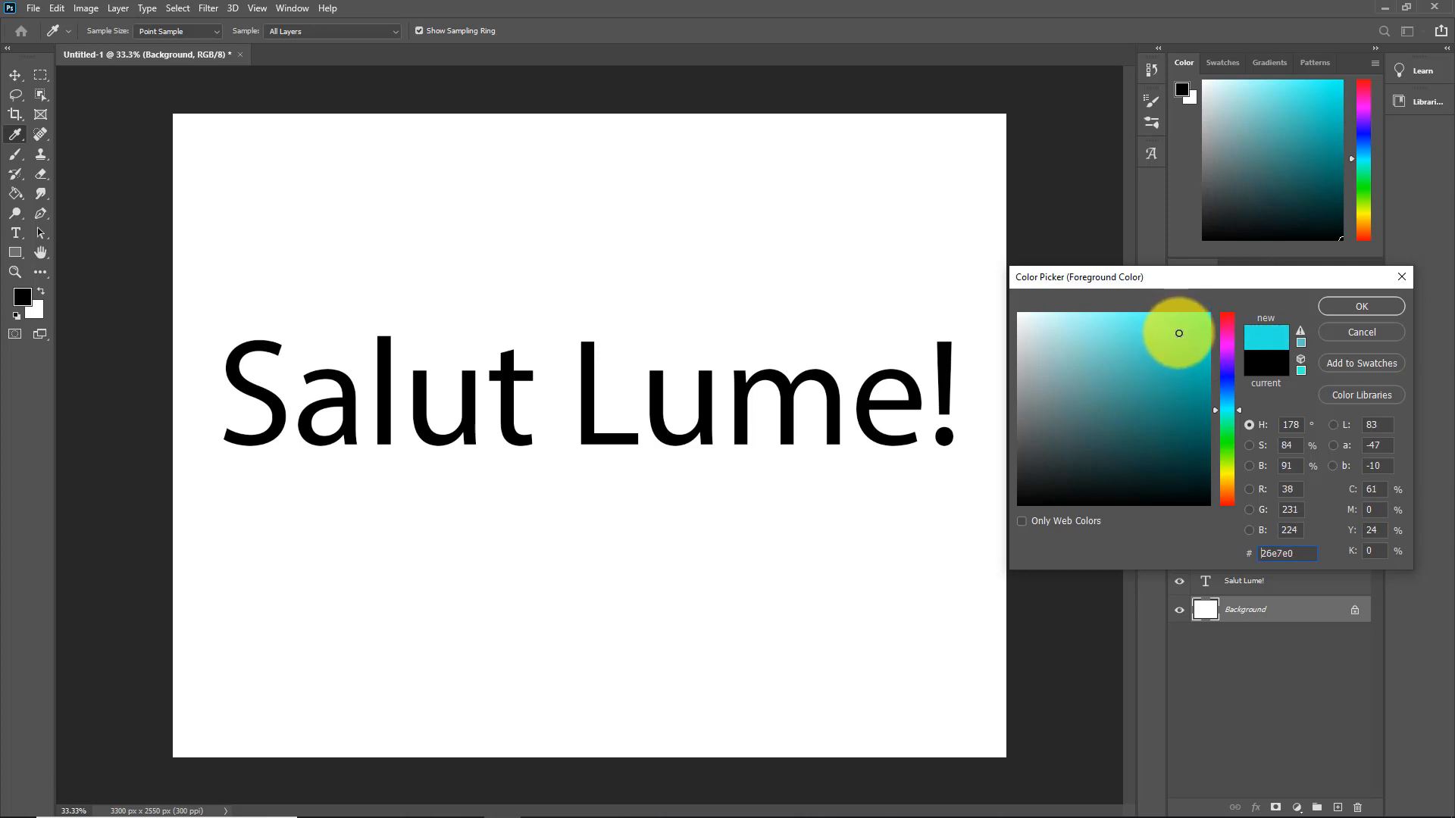
pyautogui.moveTo(1178, 336); pyautogui.dragTo(1178, 337)
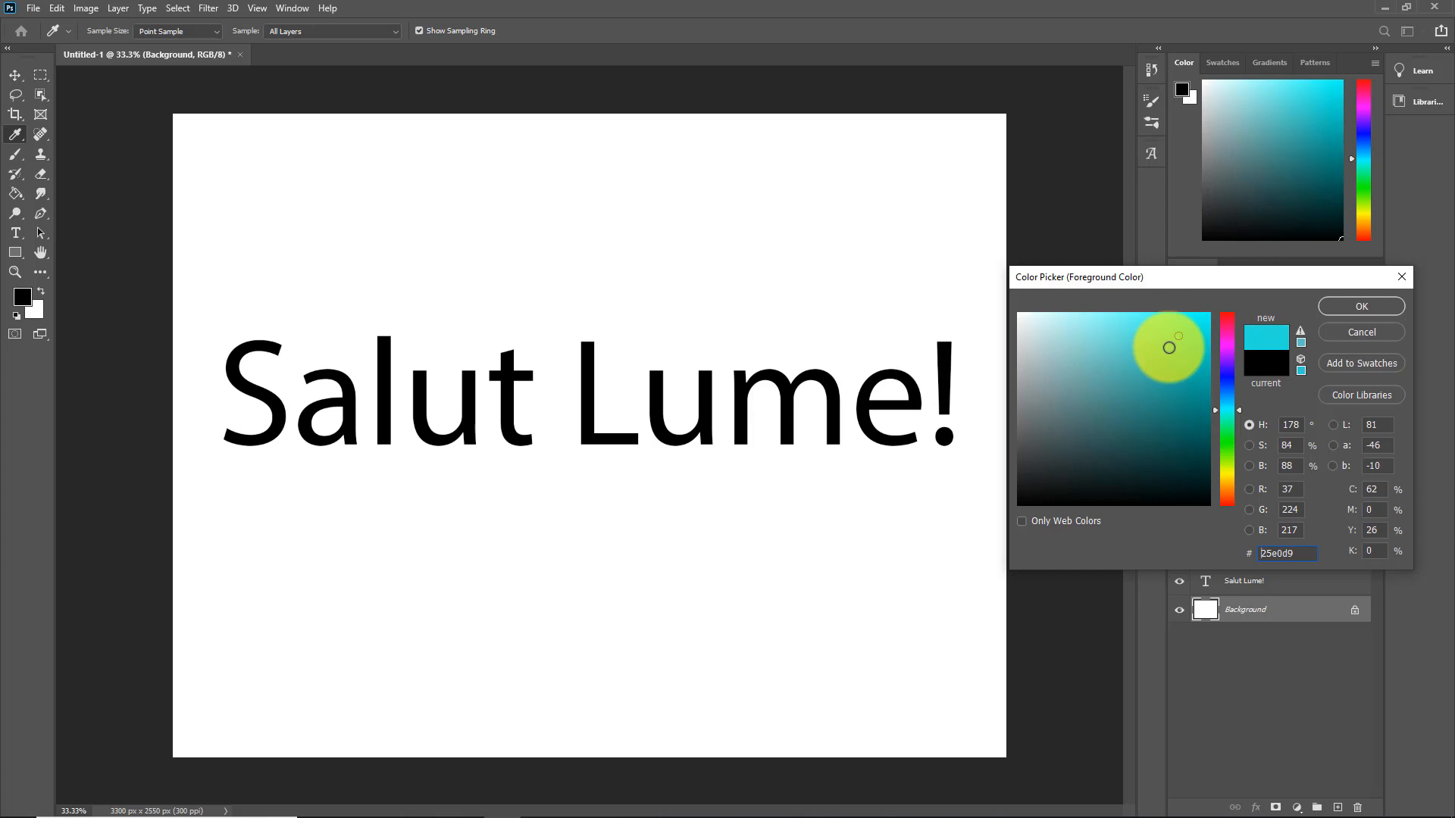
pyautogui.click(1361, 307)
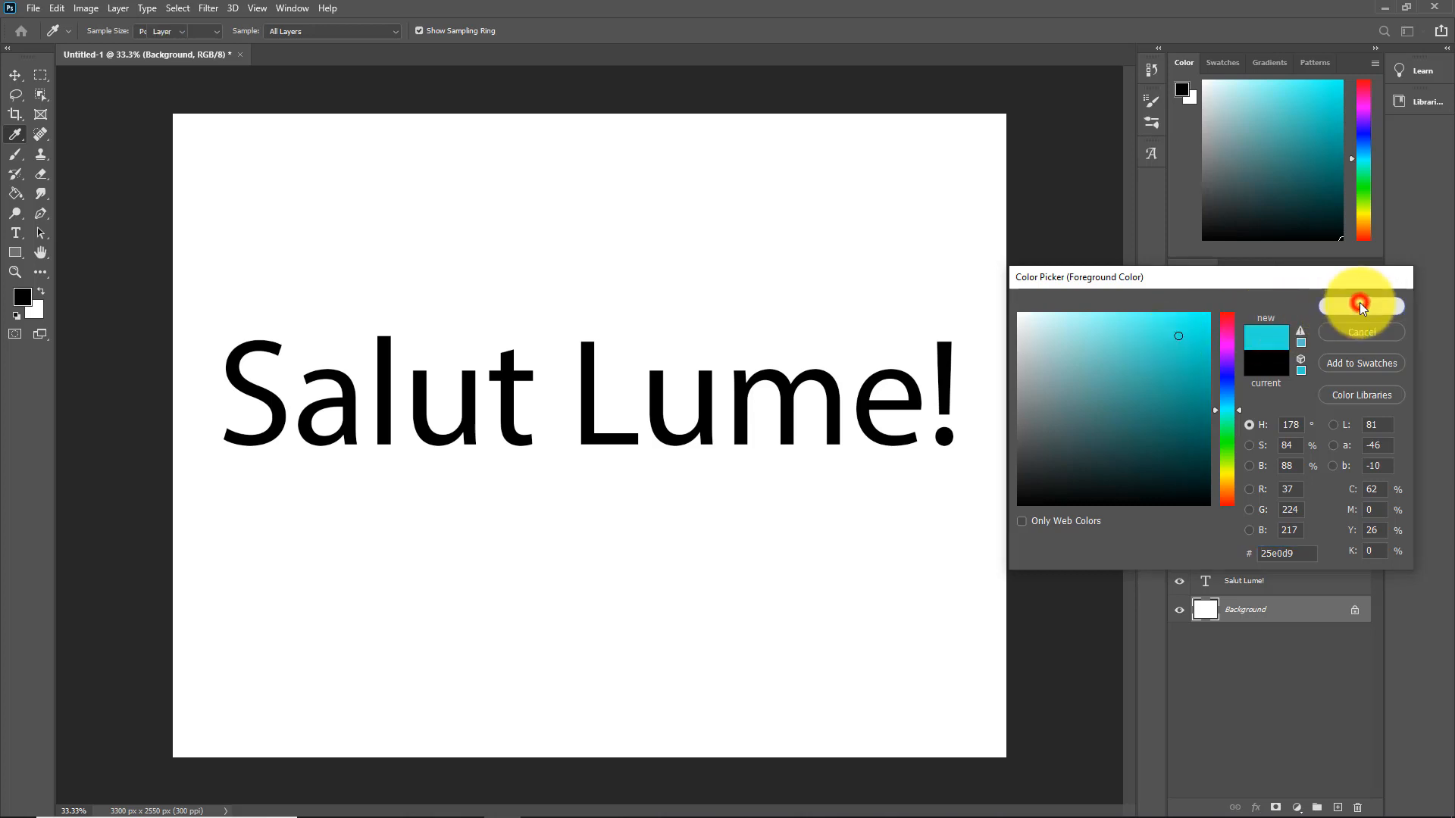
# Step: Fill the Background layer with the turquoise foreground color using the Paint Bucket tool
pyautogui.click(15, 75)
pyautogui.click(15, 194)
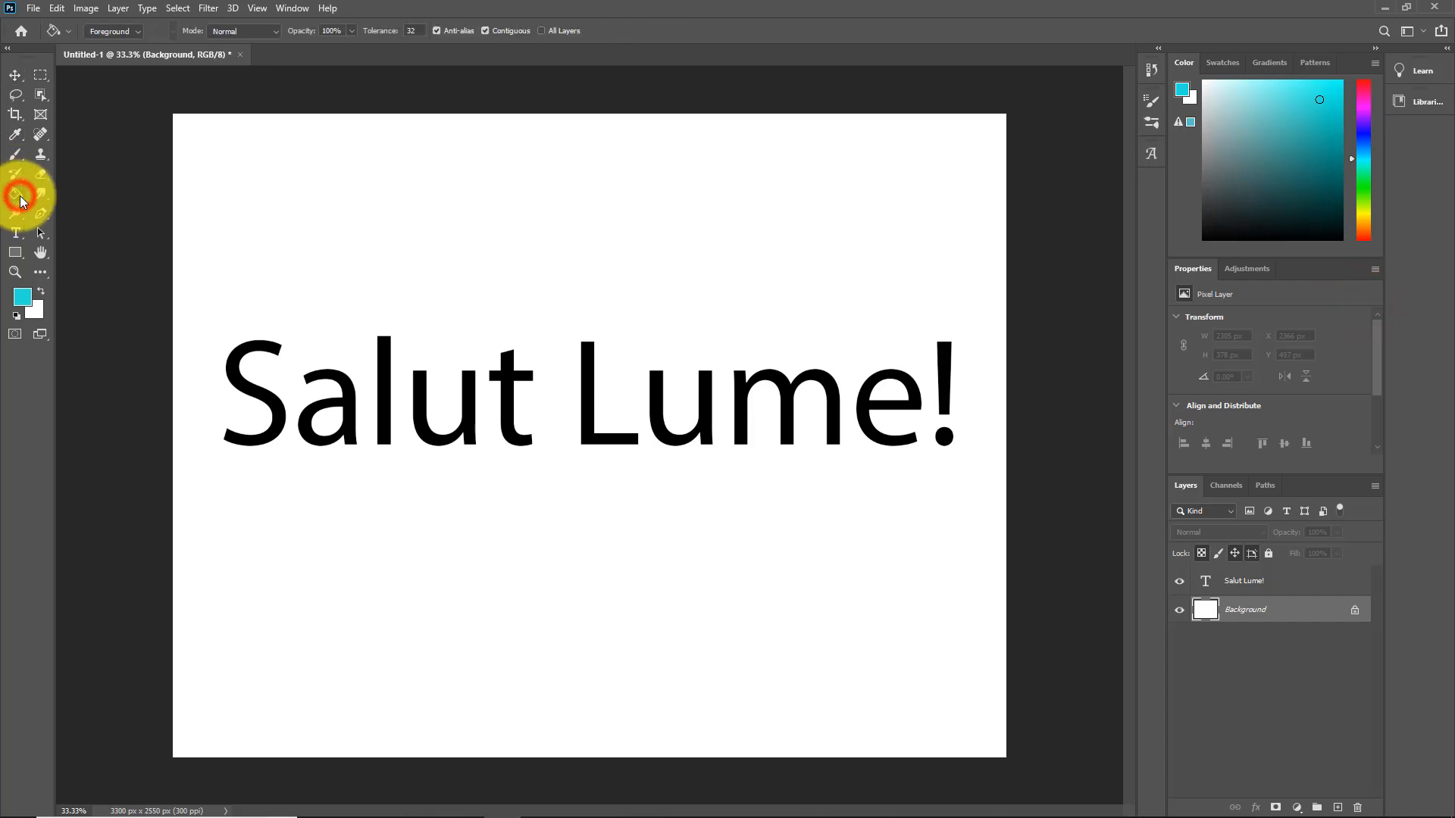
pyautogui.click(20, 195)
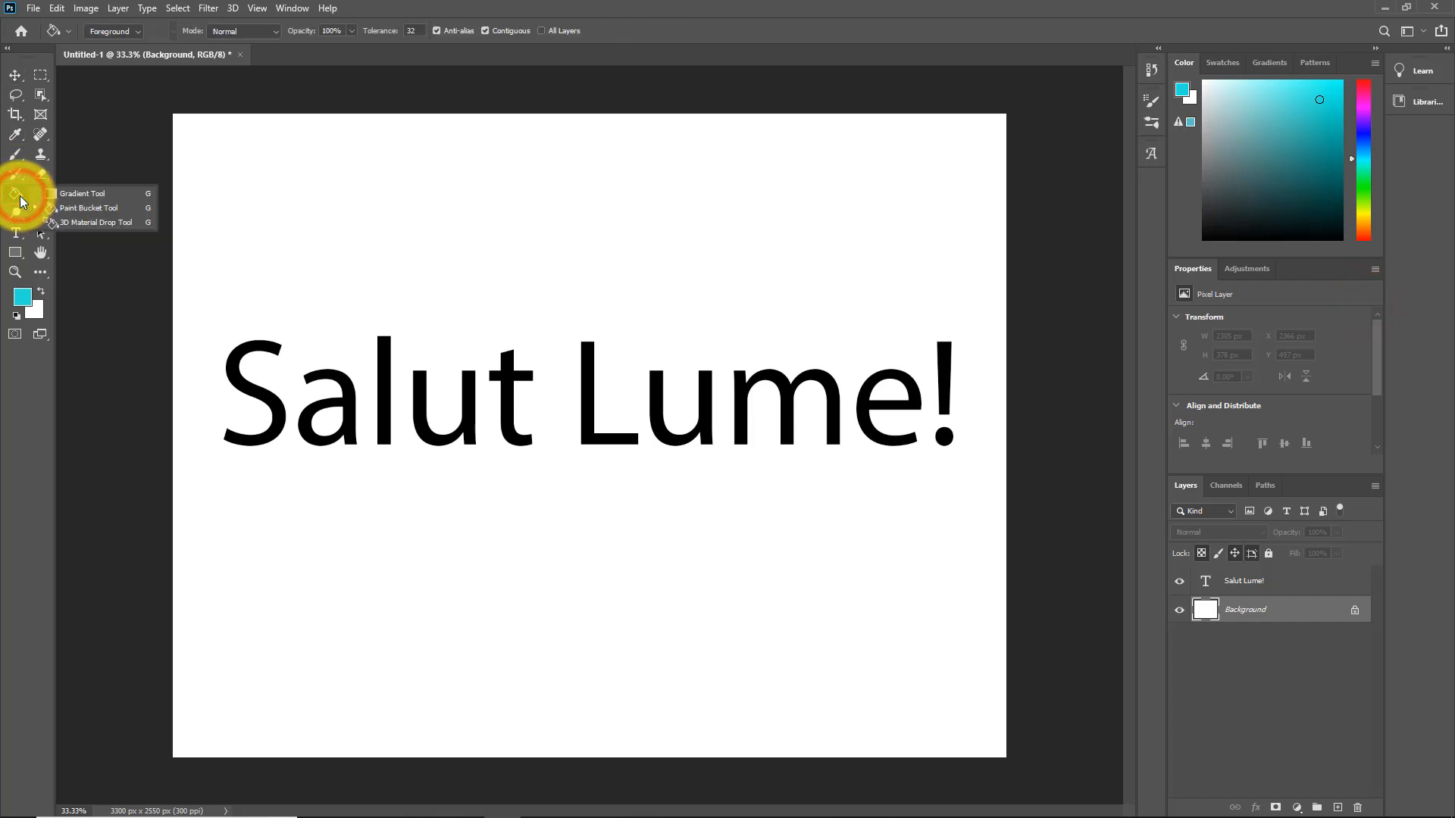
pyautogui.click(92, 206)
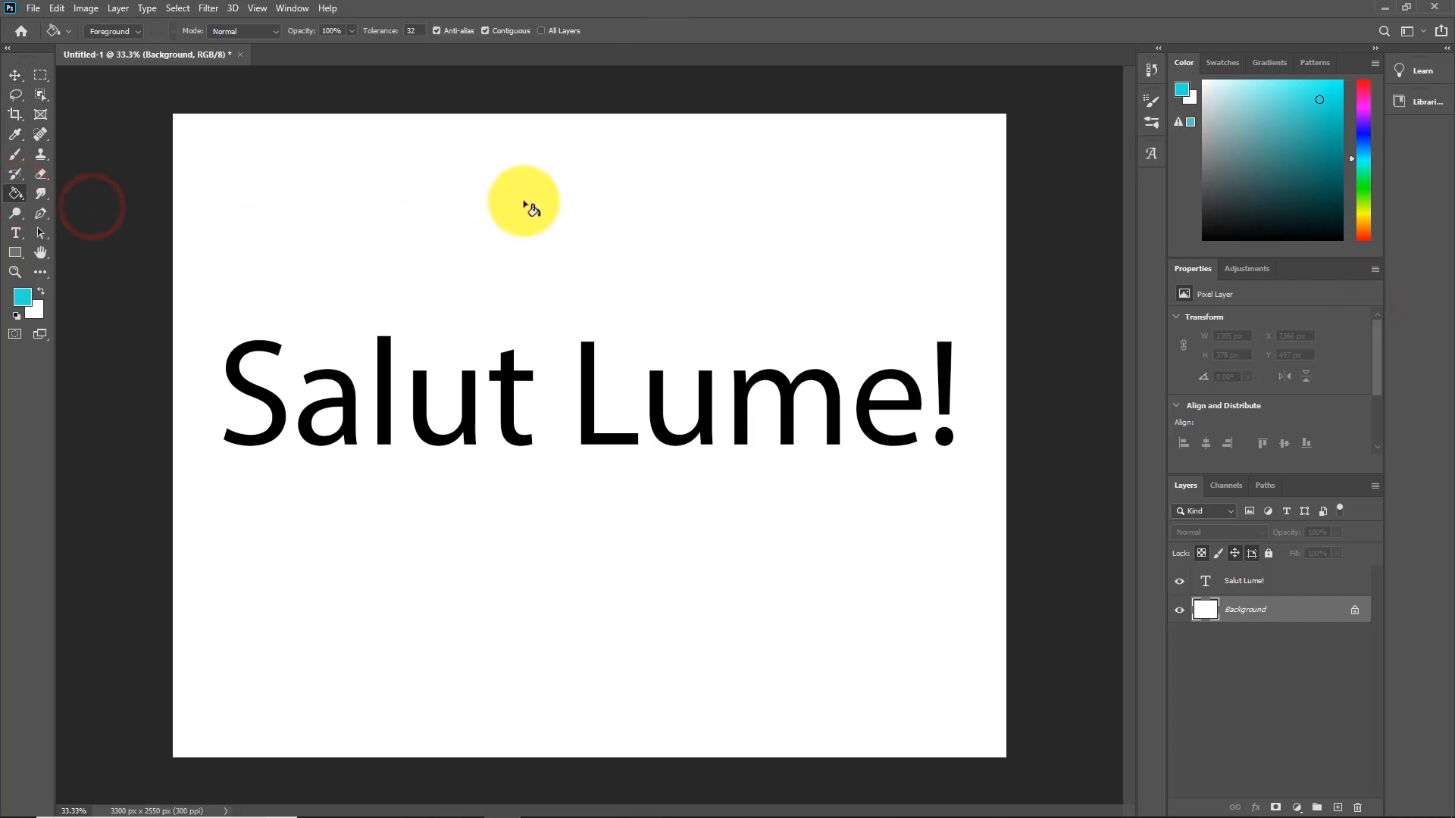
pyautogui.click(525, 196)
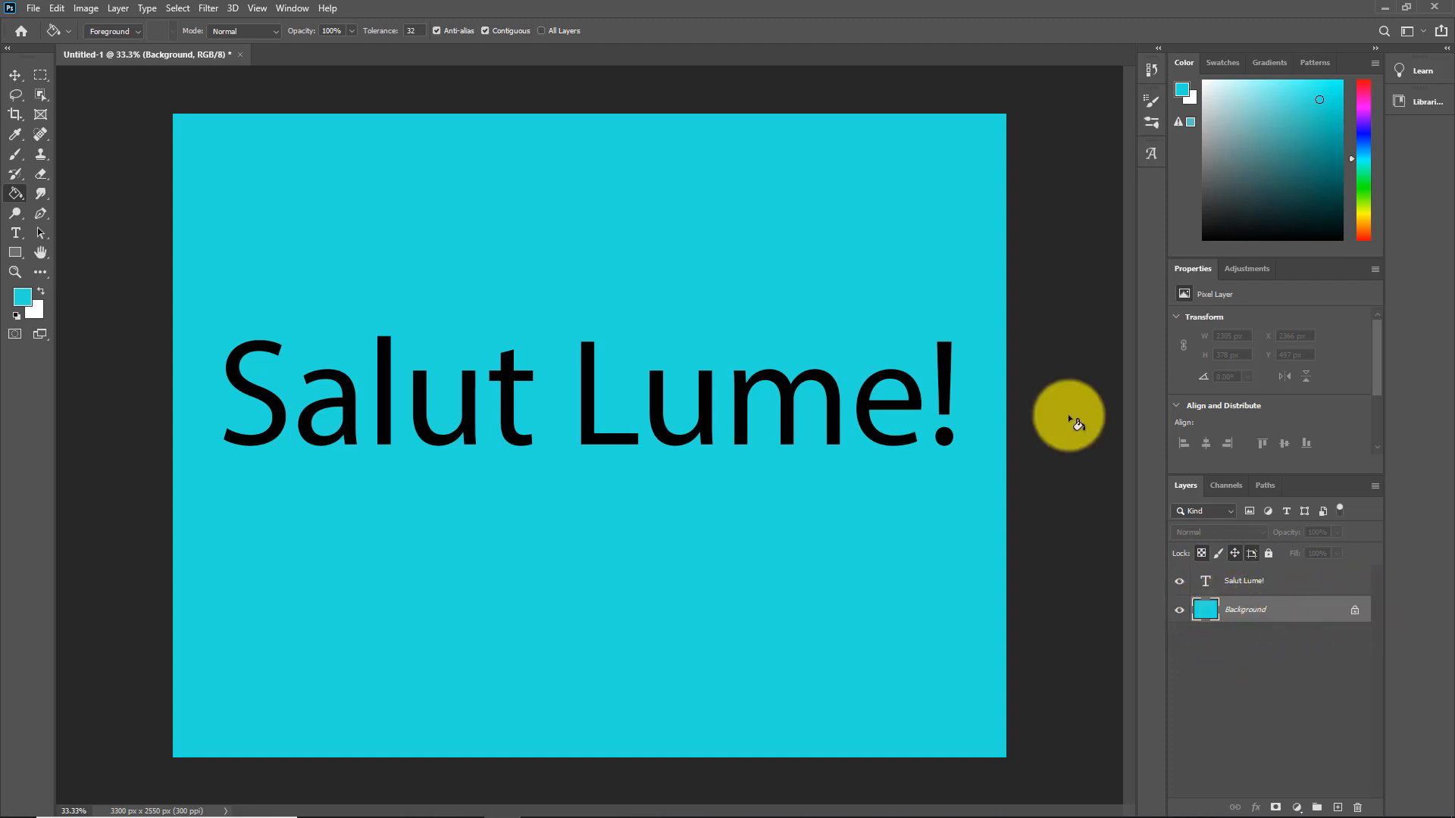
# Step: Add a Gradient Overlay effect to the "Salut Lume!" text layer
pyautogui.click(15, 75)
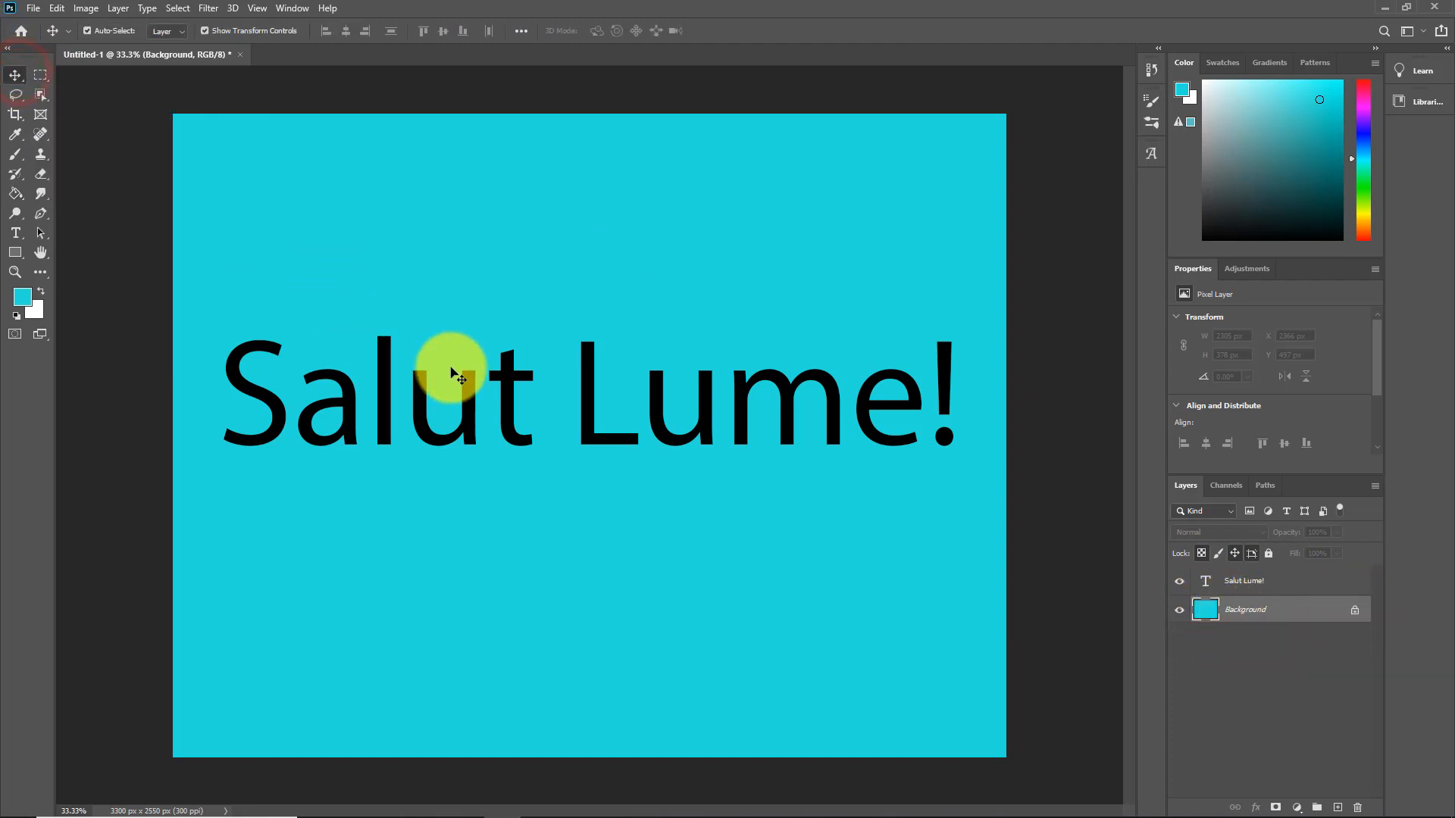
pyautogui.click(1266, 585)
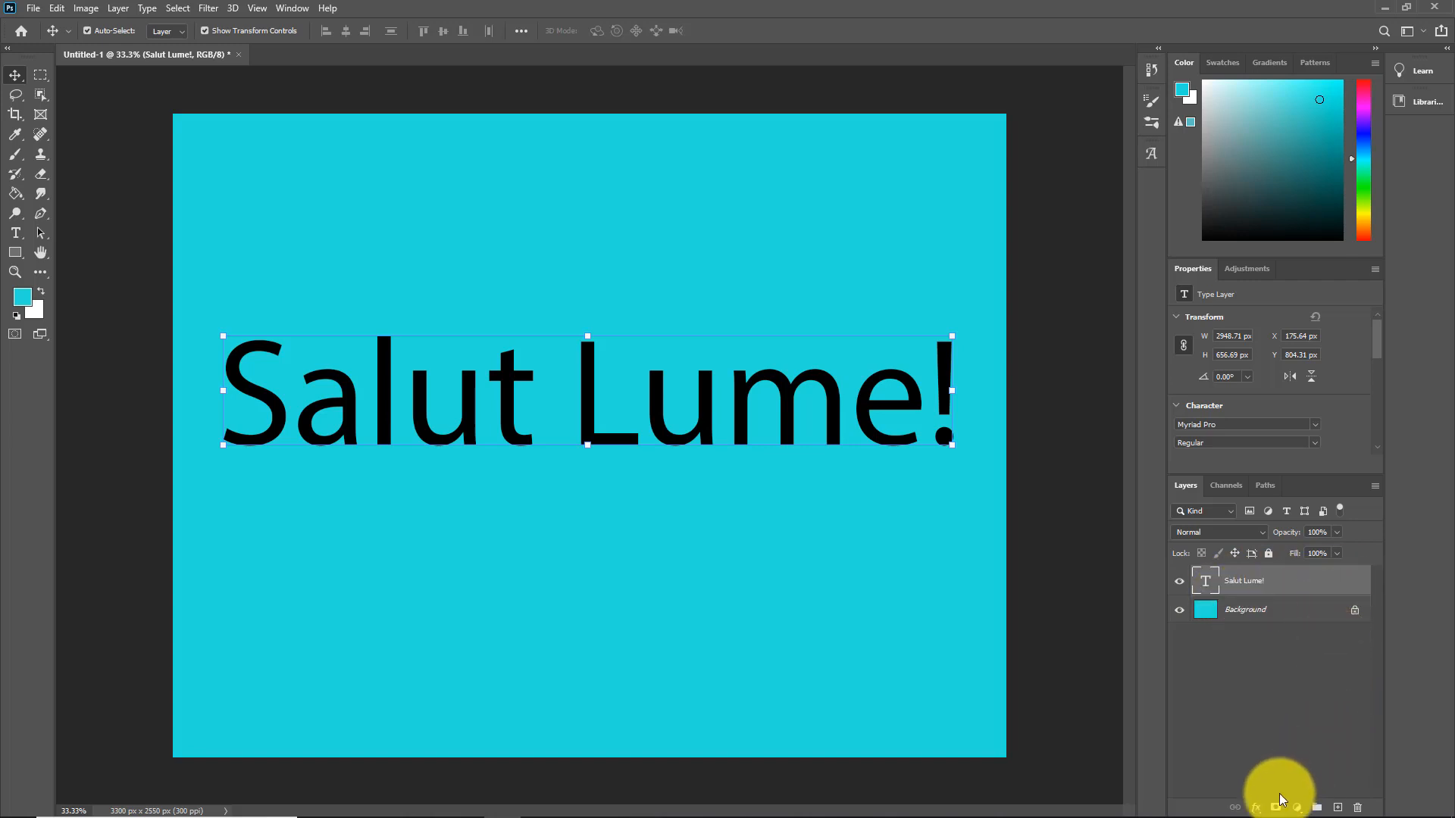
pyautogui.click(1256, 810)
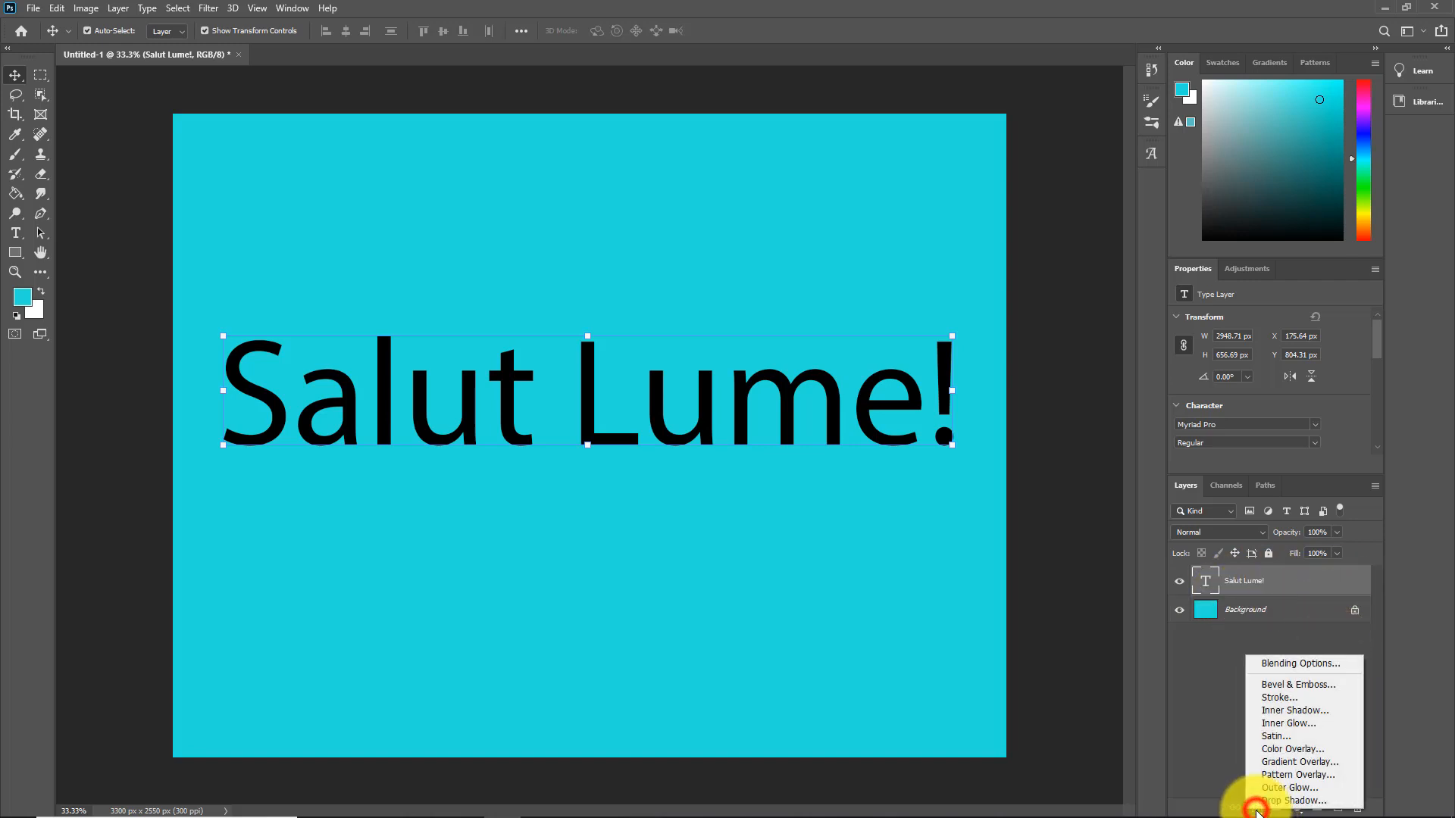
pyautogui.click(1293, 762)
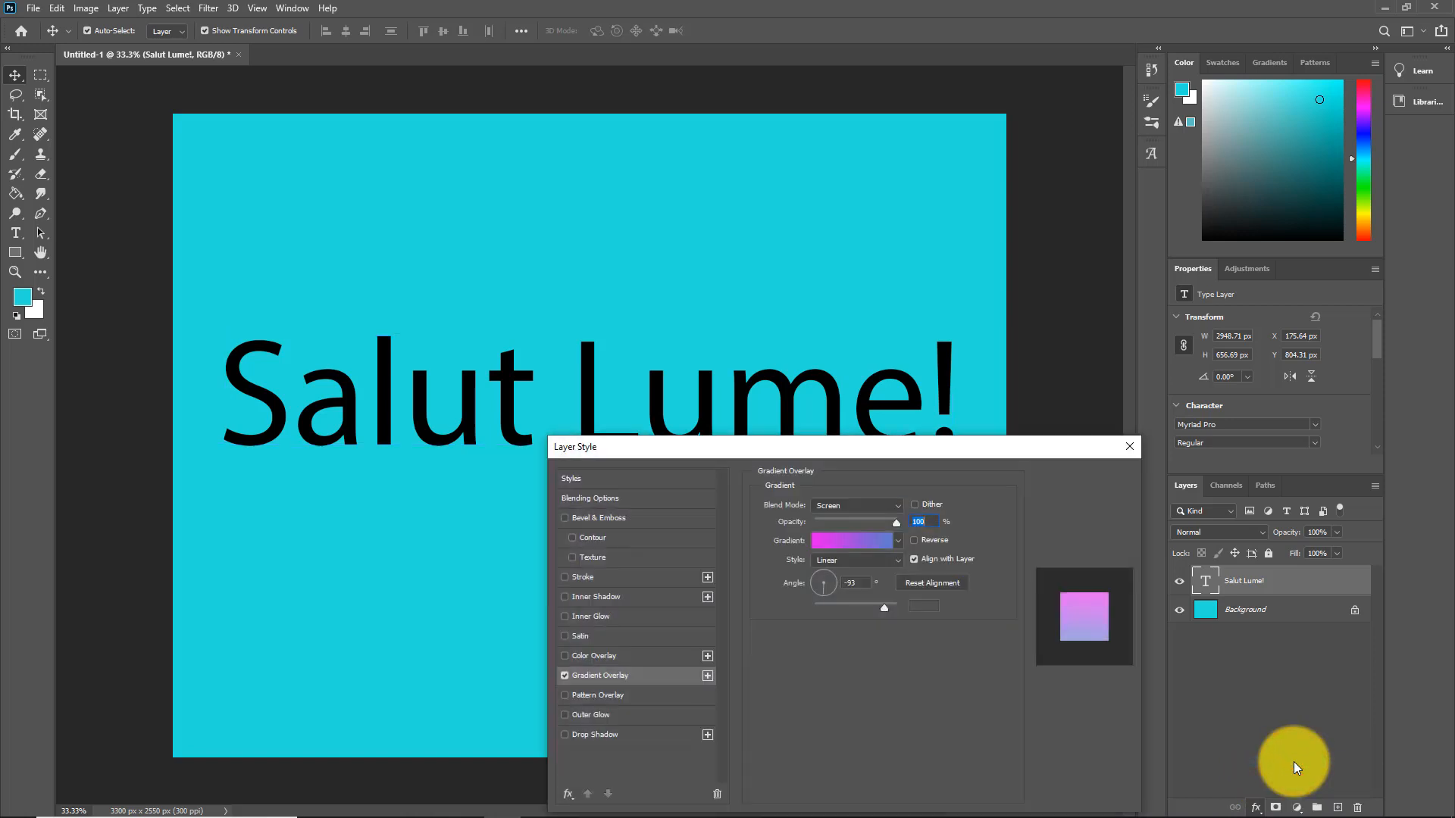
# Step: Try the gradient presets from the Basics group on the text's Gradient Overlay, ending with the black-to-white one
pyautogui.click(897, 543)
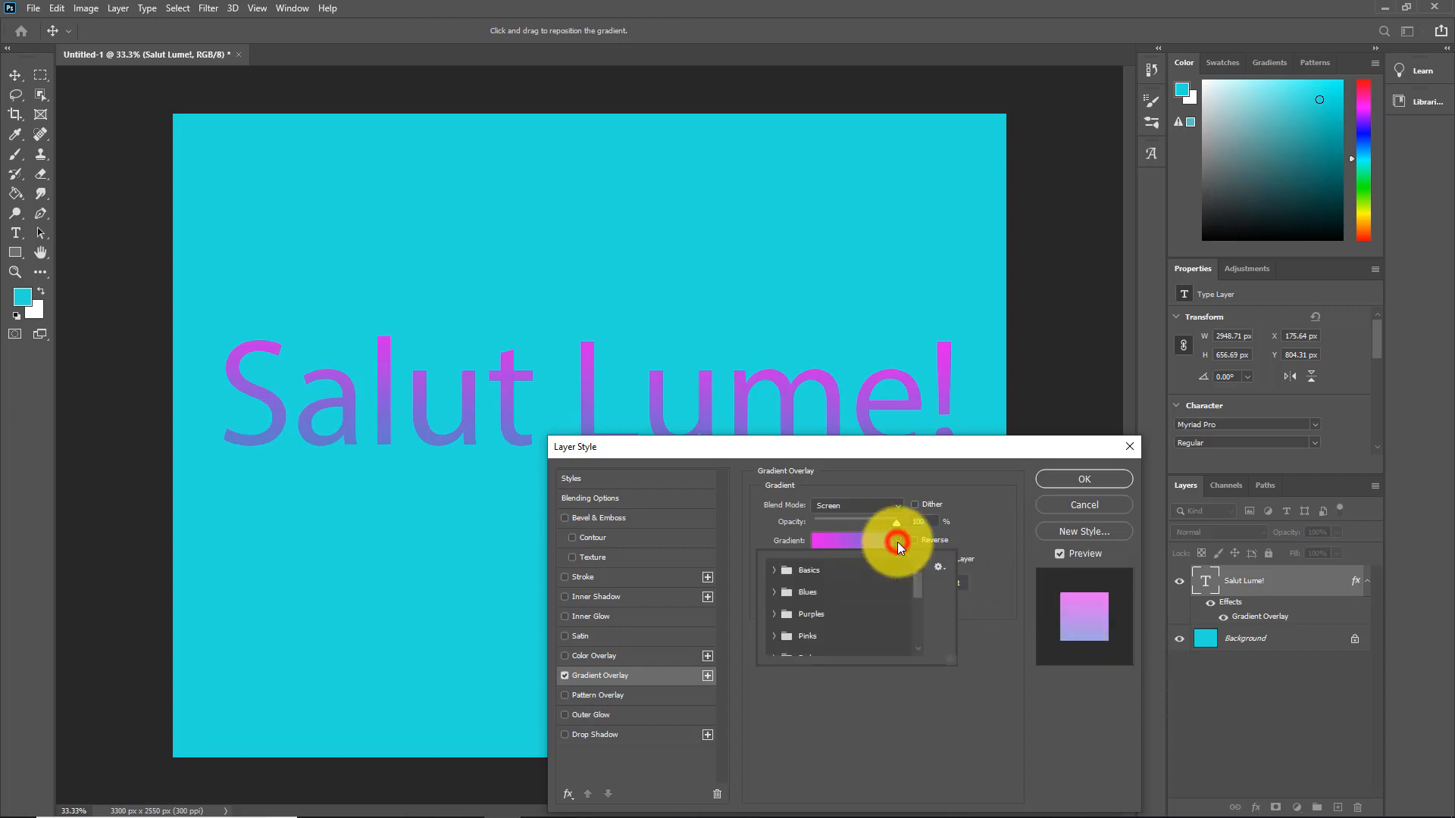
pyautogui.click(775, 577)
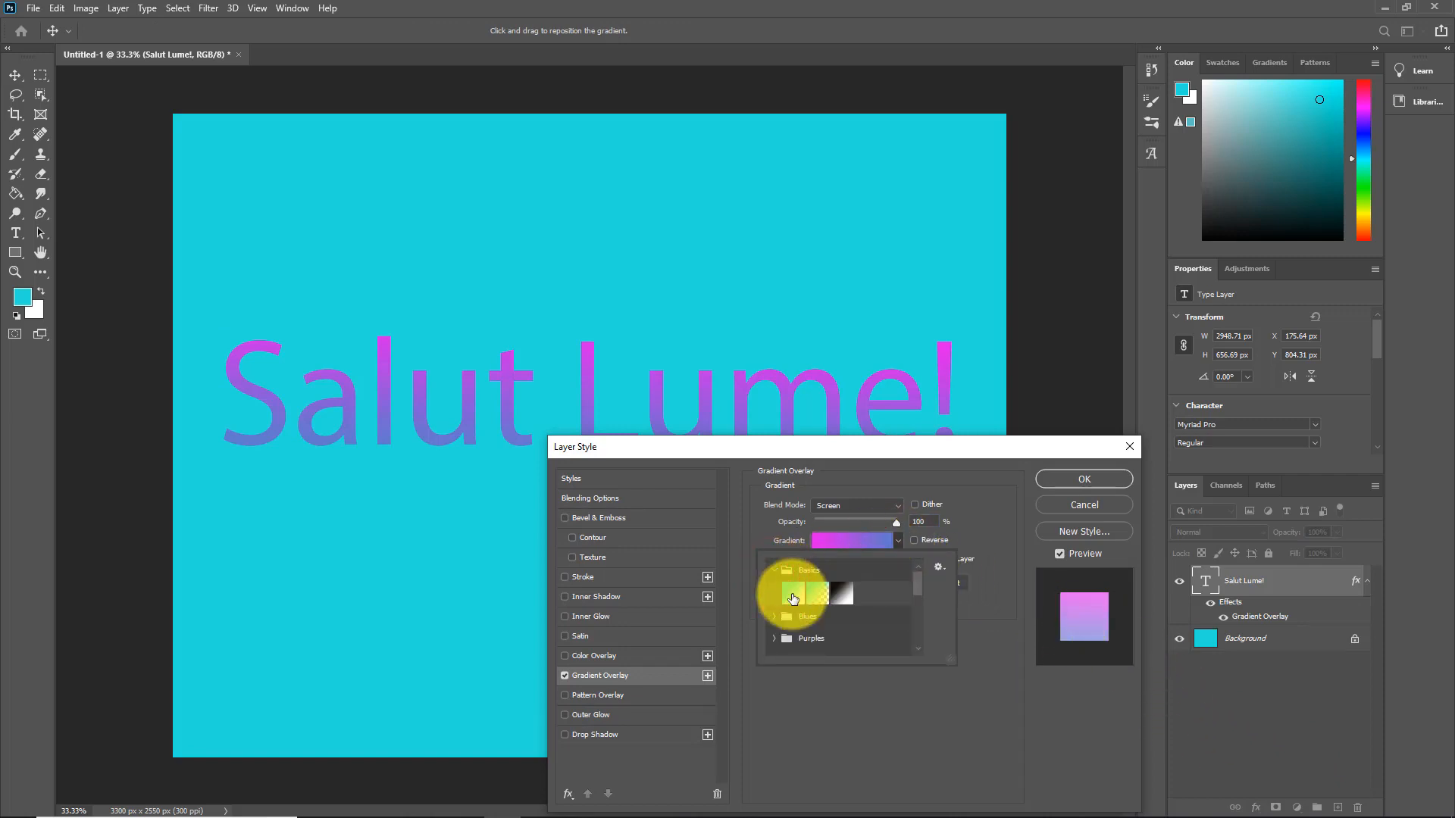
pyautogui.click(792, 595)
pyautogui.click(817, 594)
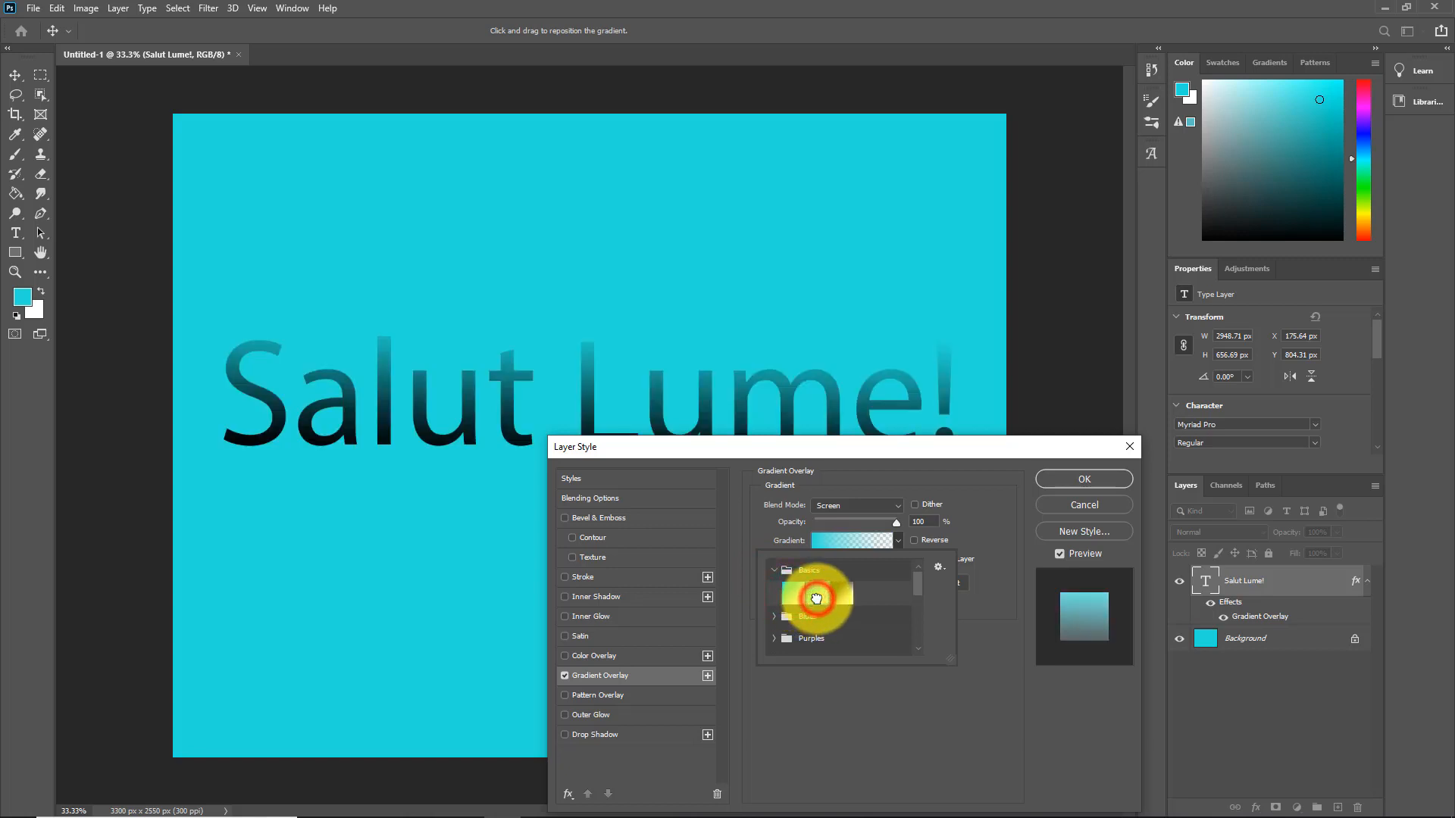
pyautogui.click(843, 599)
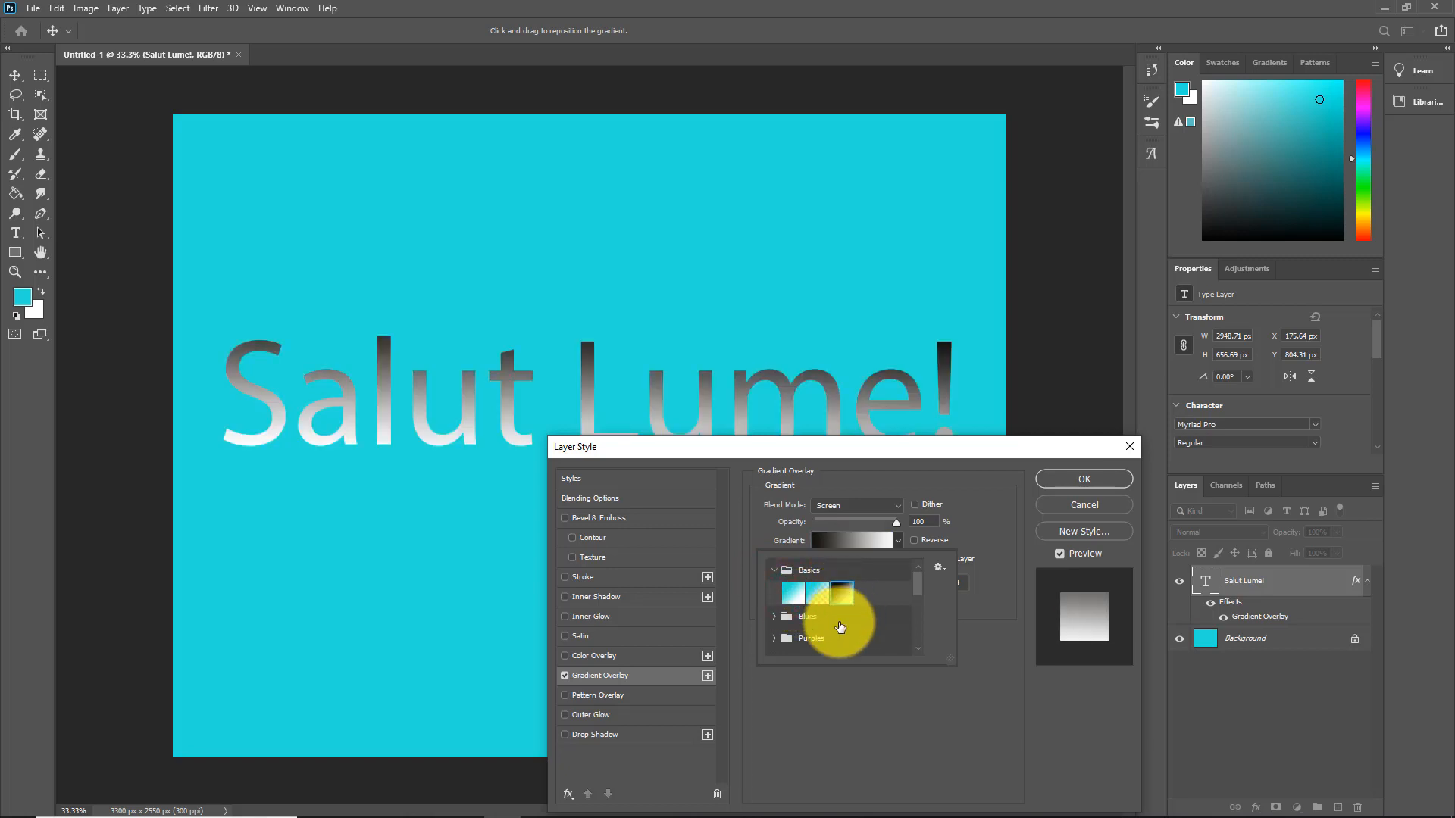
# Step: Try several gradient presets from the Pinks group on the text overlay, then collapse that group
pyautogui.moveTo(918, 585); pyautogui.dragTo(921, 608)
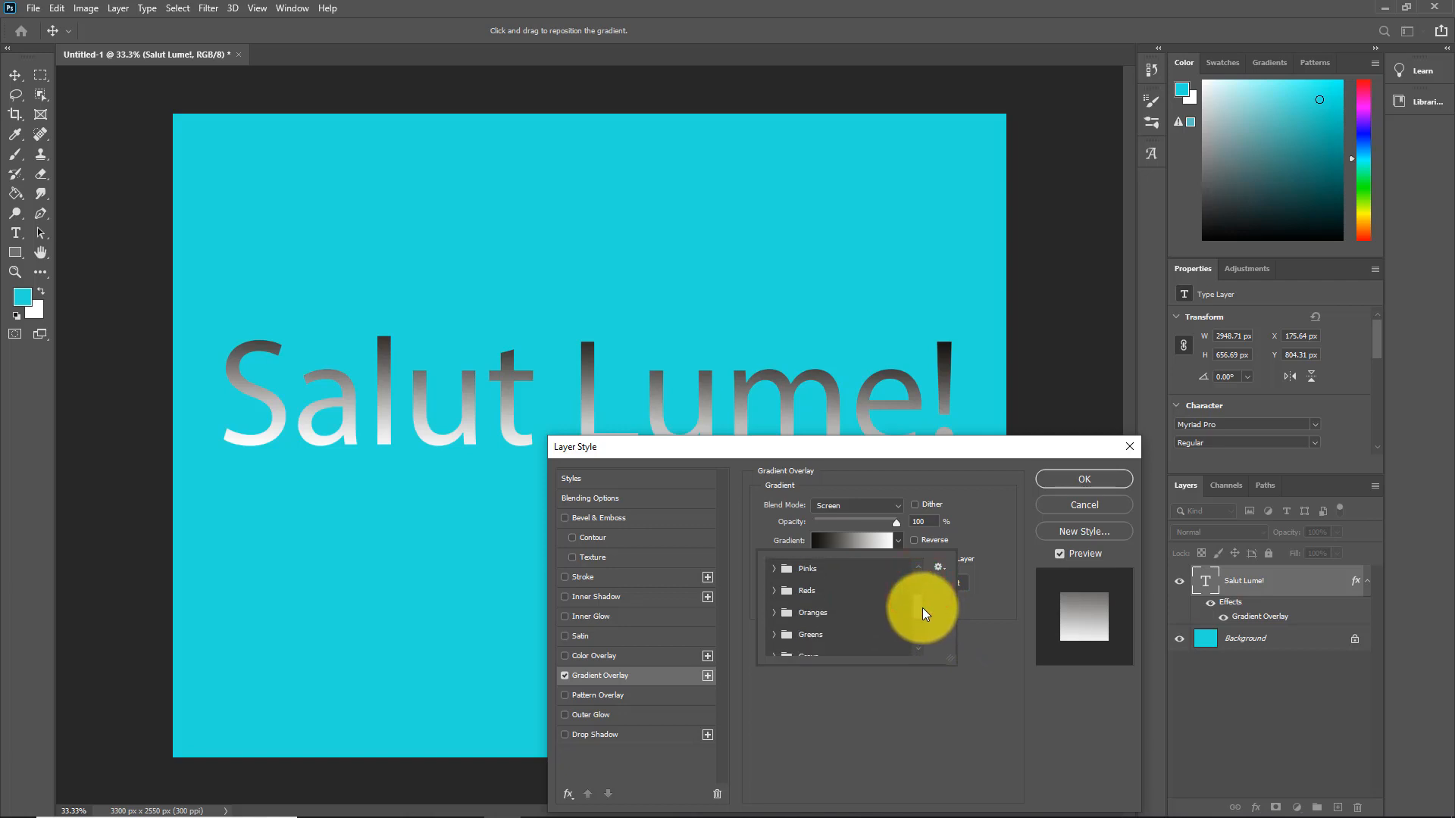
pyautogui.click(775, 568)
pyautogui.click(843, 638)
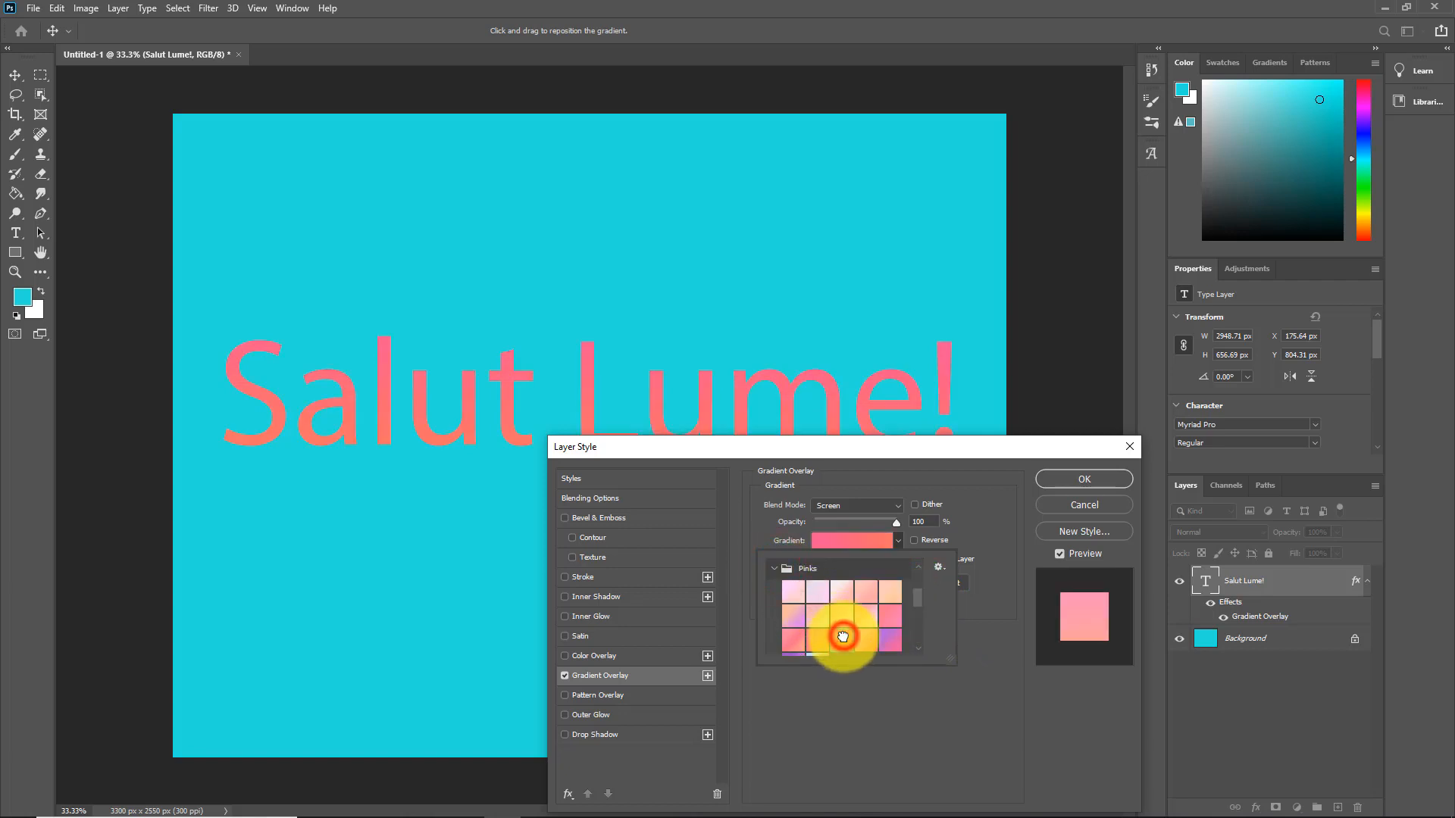
pyautogui.click(862, 612)
pyautogui.click(816, 588)
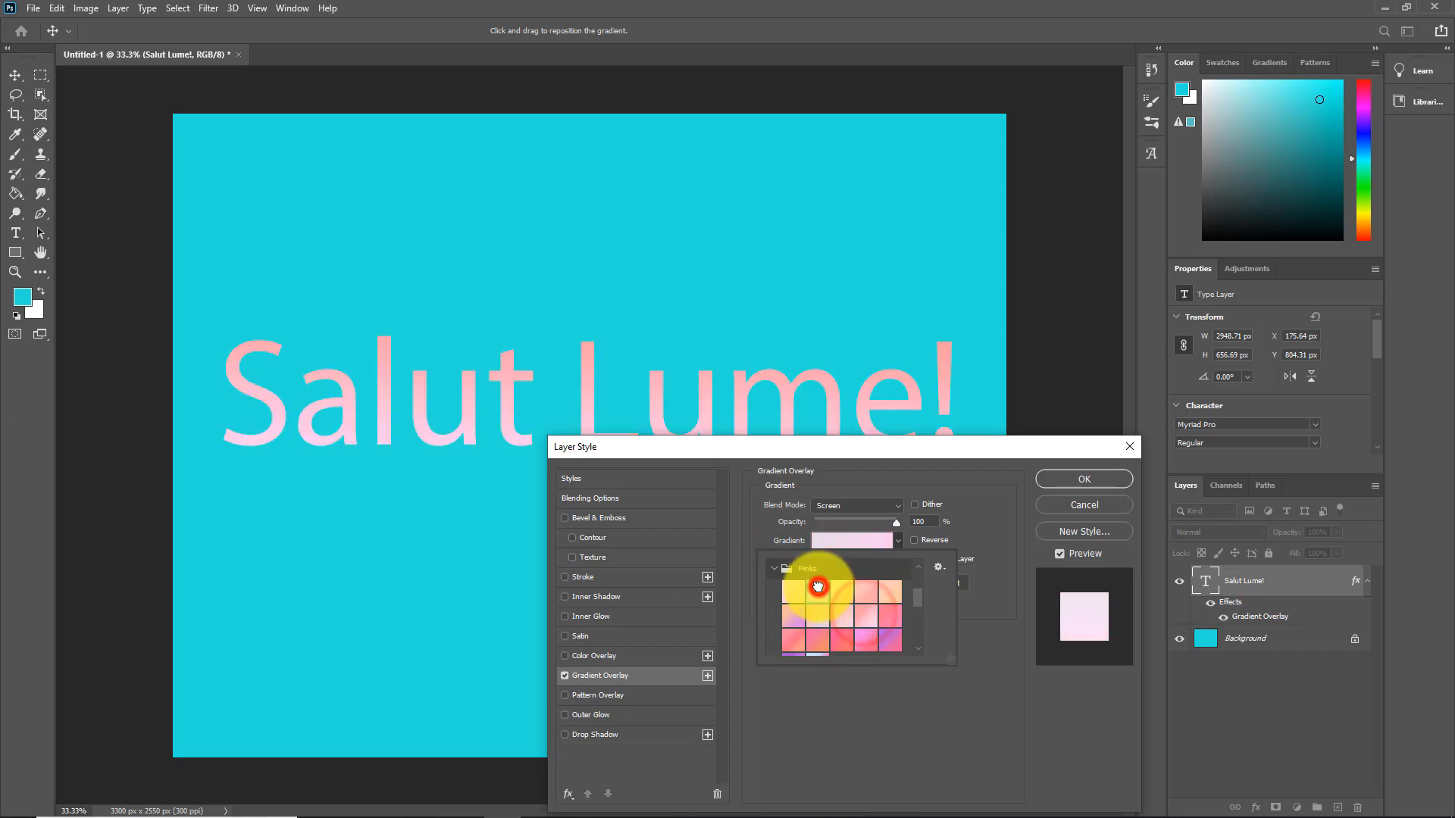
pyautogui.click(774, 566)
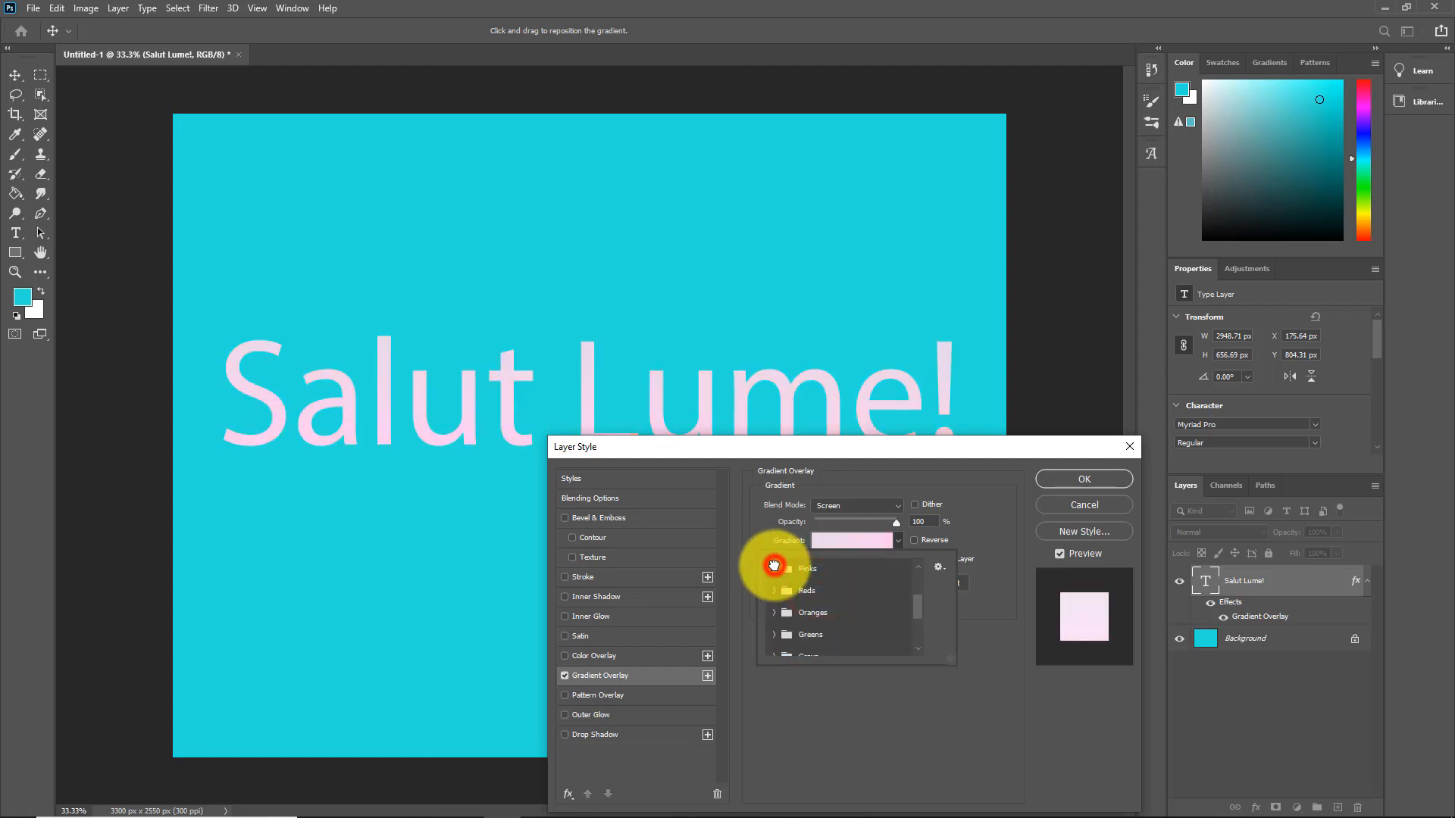
# Step: Try various gradient presets from the Oranges group on the text, ending with the yellow-to-pink one
pyautogui.click(776, 614)
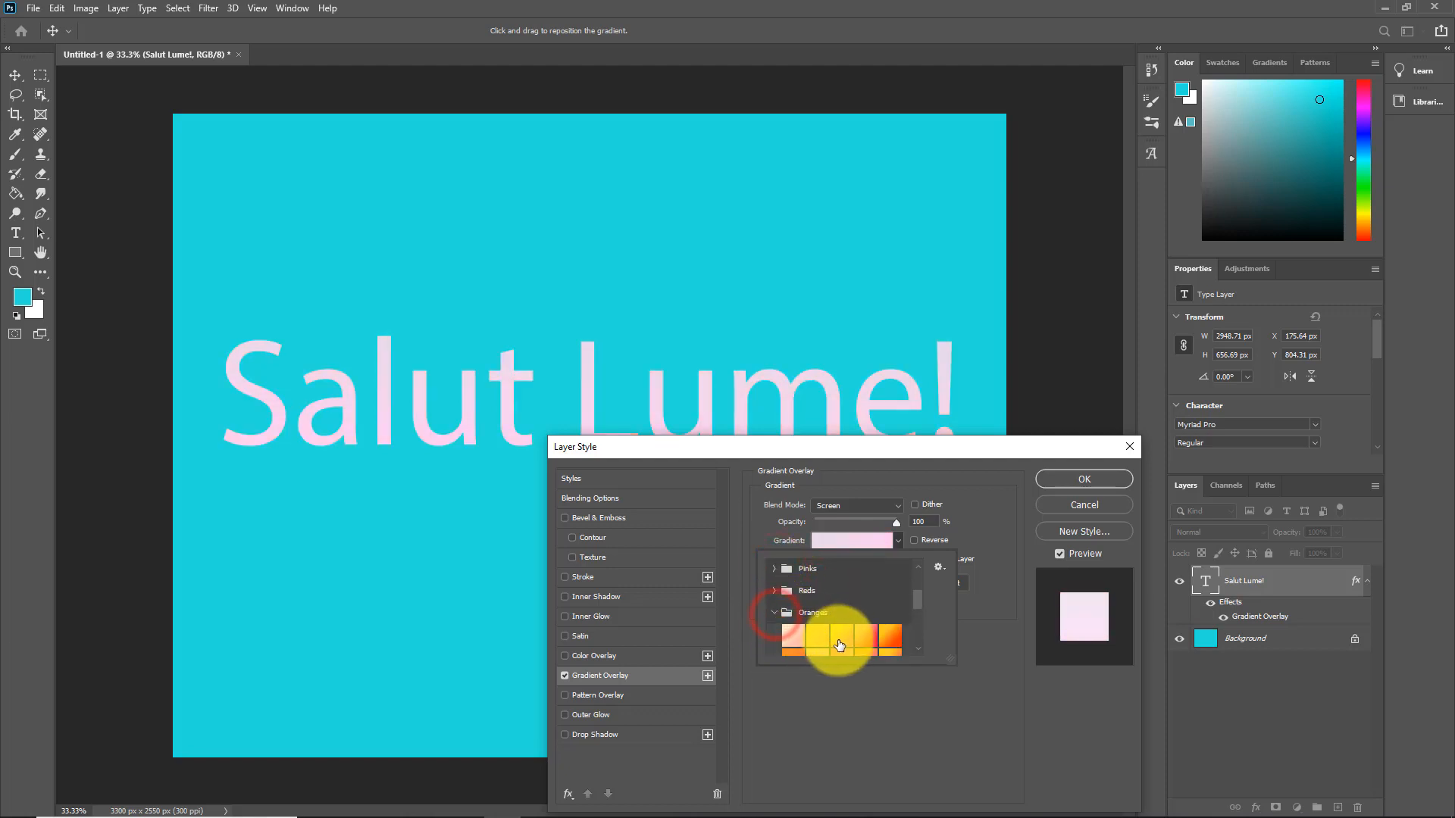
pyautogui.click(841, 637)
pyautogui.click(920, 609)
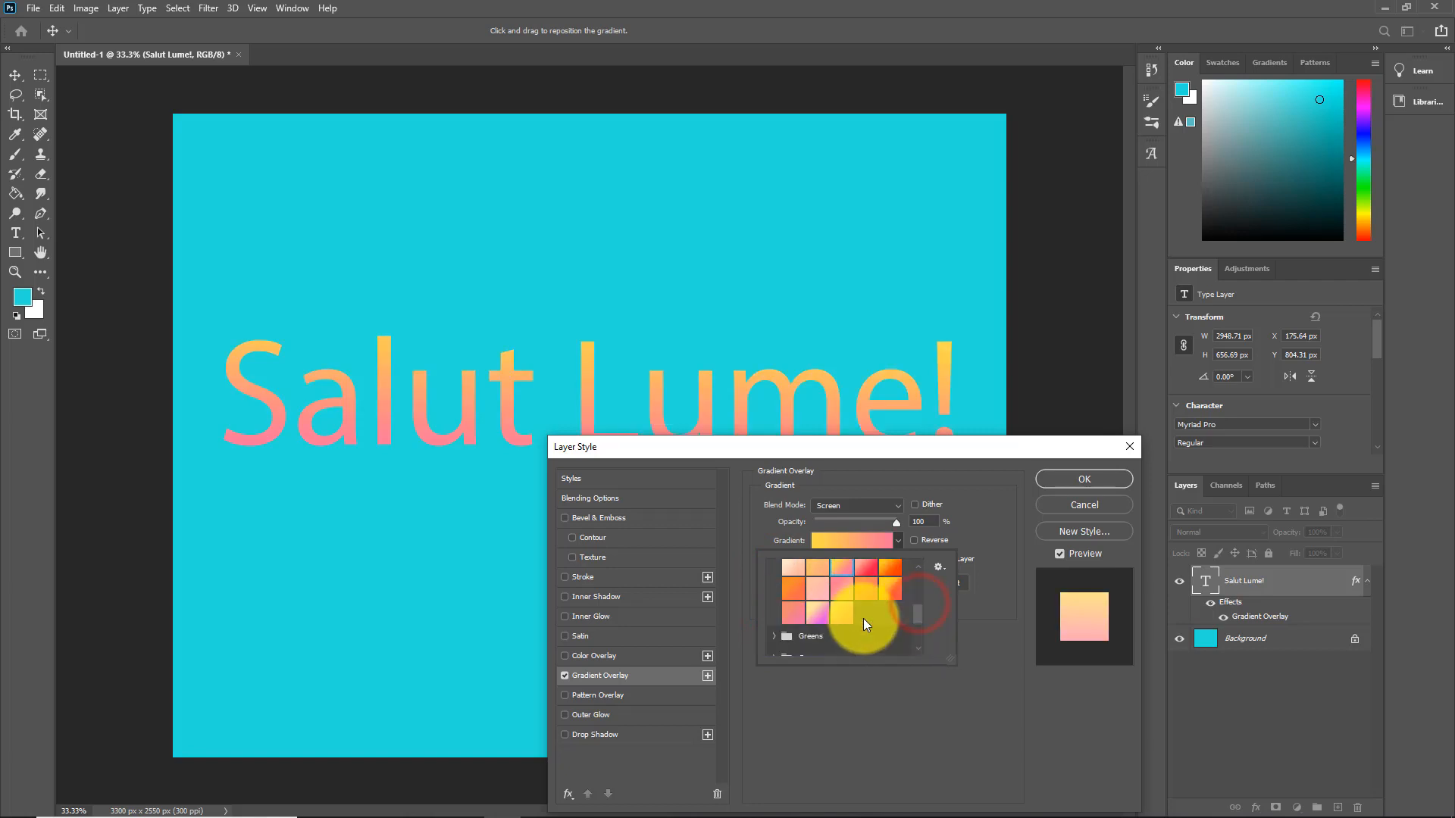
pyautogui.click(843, 613)
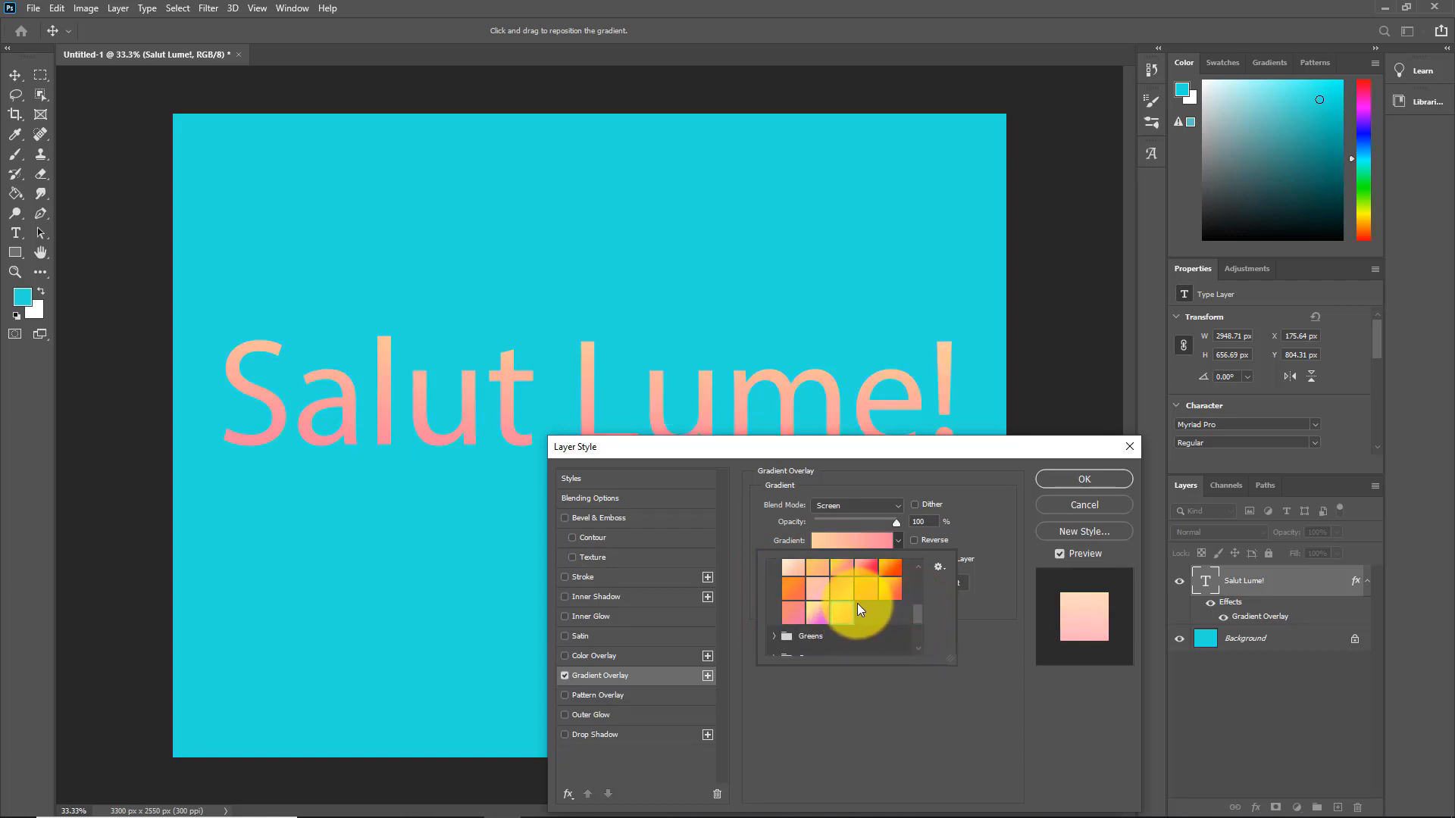
pyautogui.click(890, 588)
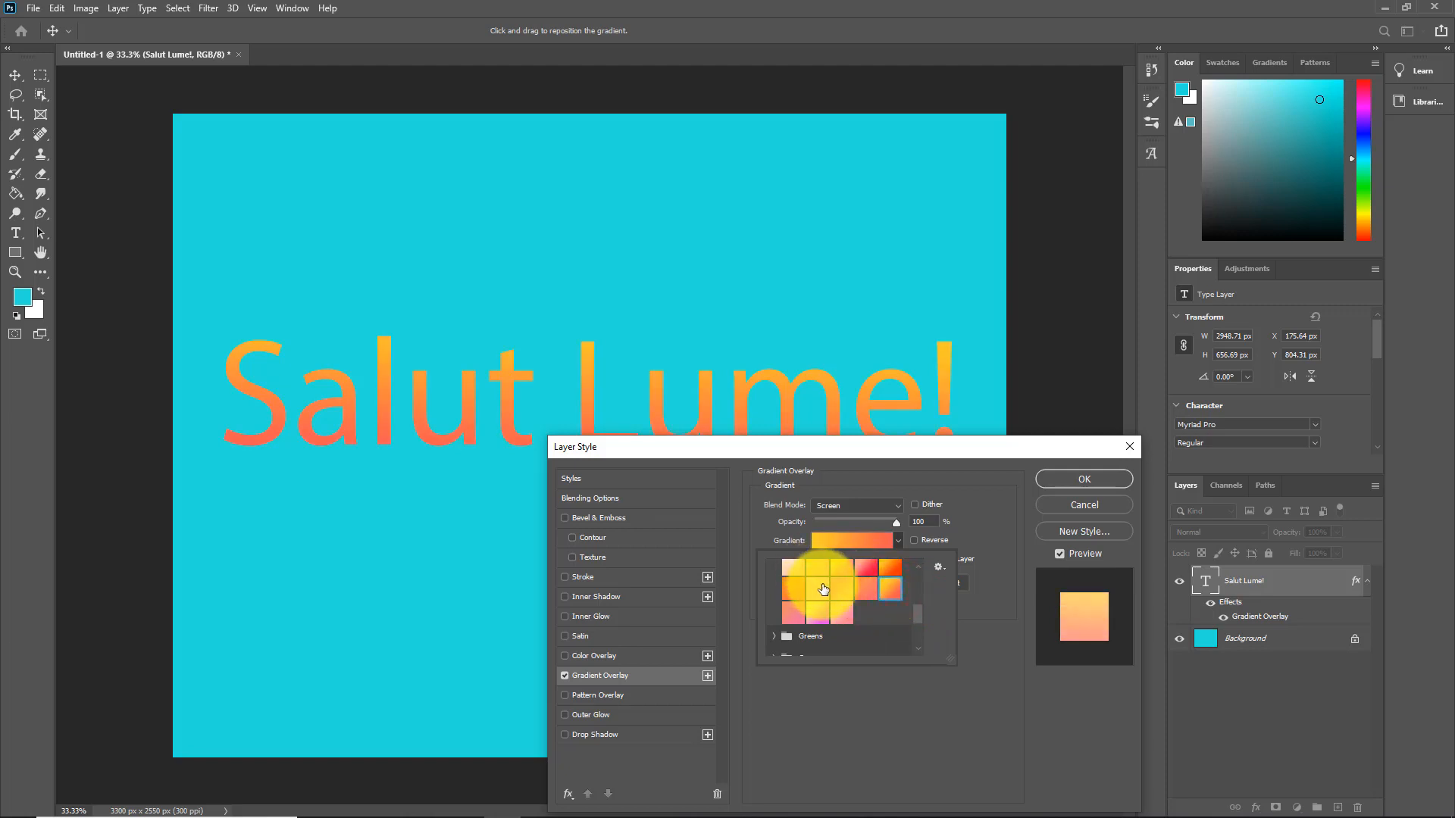
pyautogui.click(820, 584)
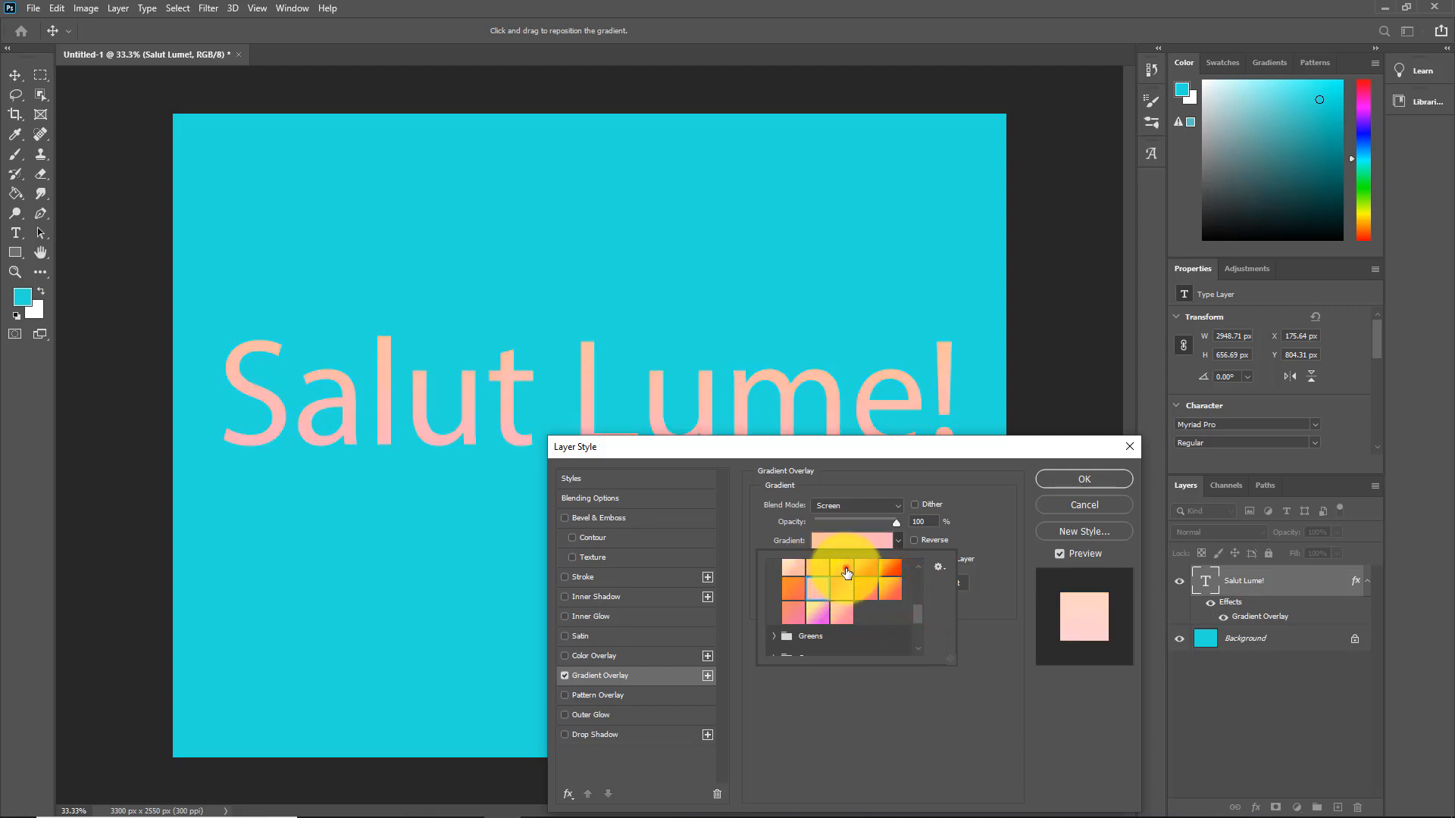
pyautogui.click(841, 568)
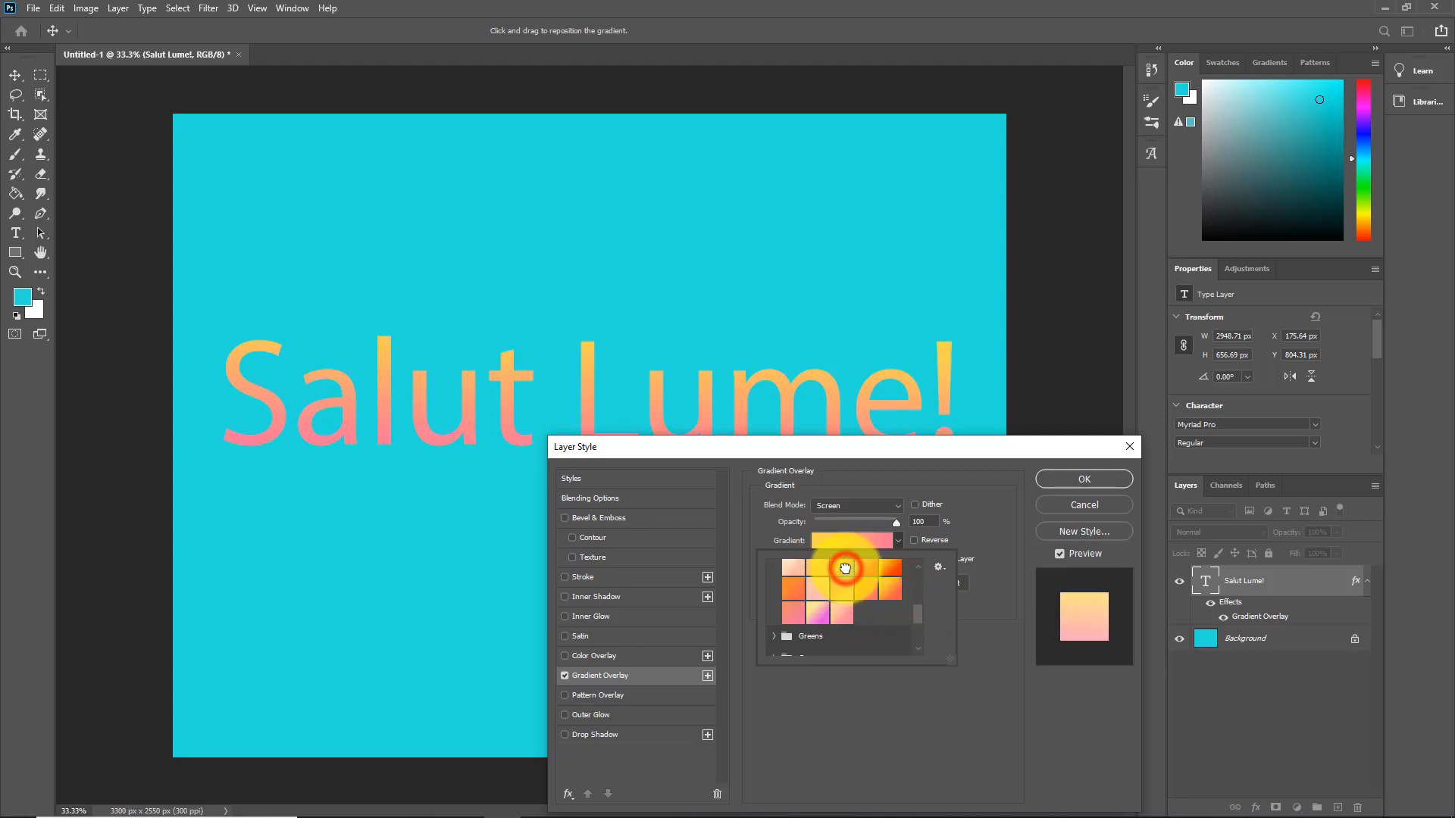
pyautogui.click(892, 587)
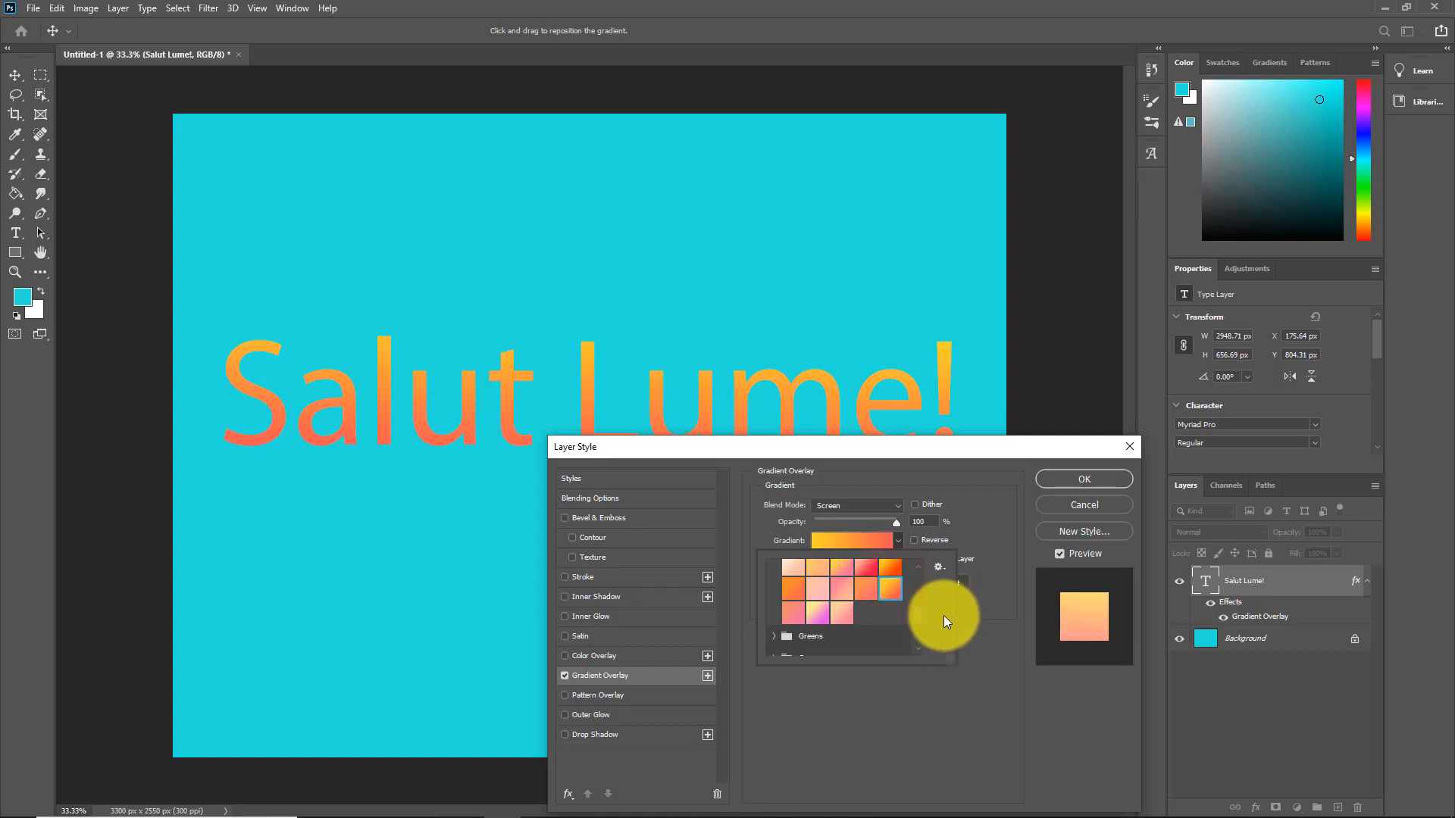
pyautogui.scroll(3, 915, 615)
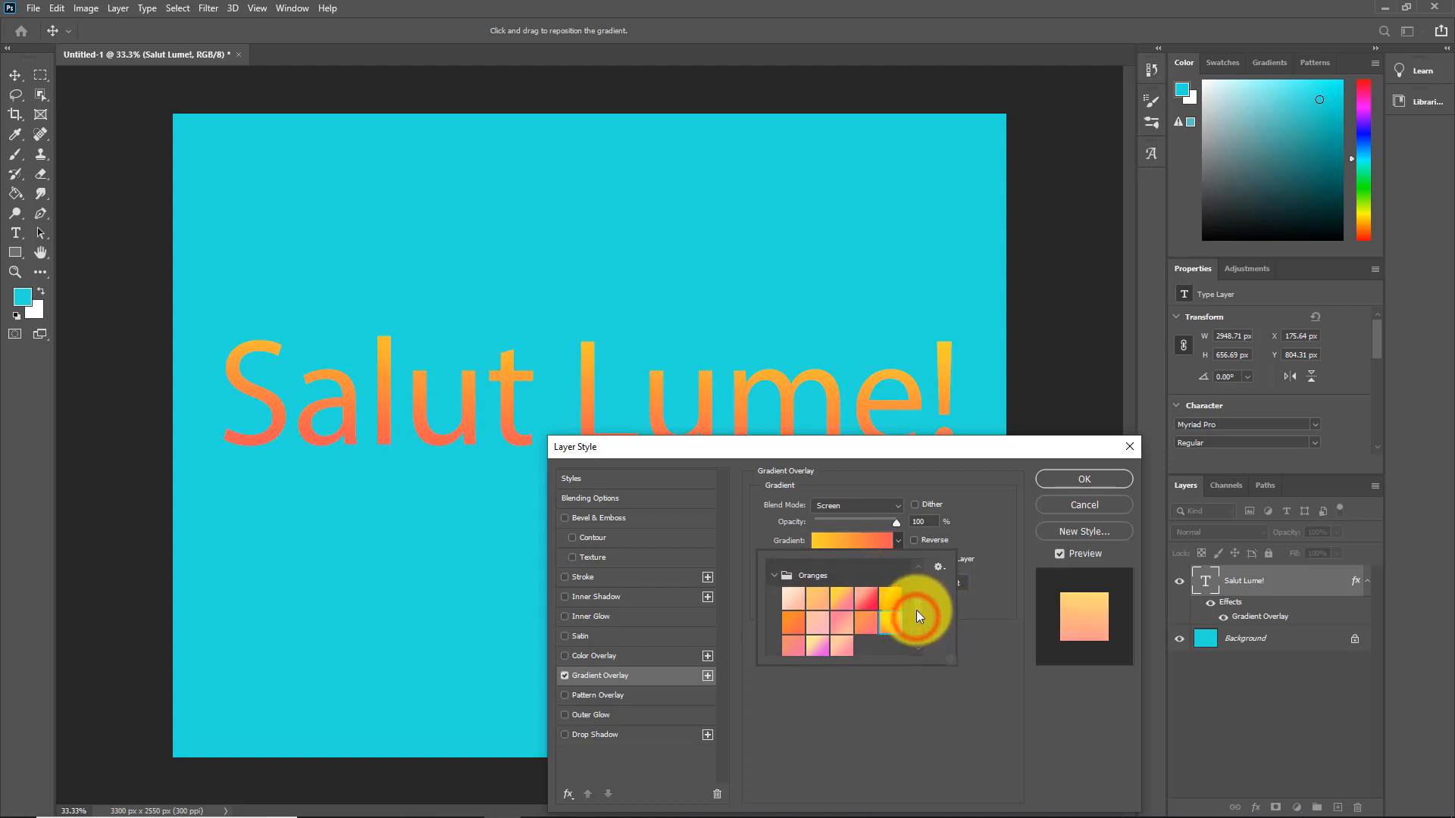
pyautogui.click(863, 594)
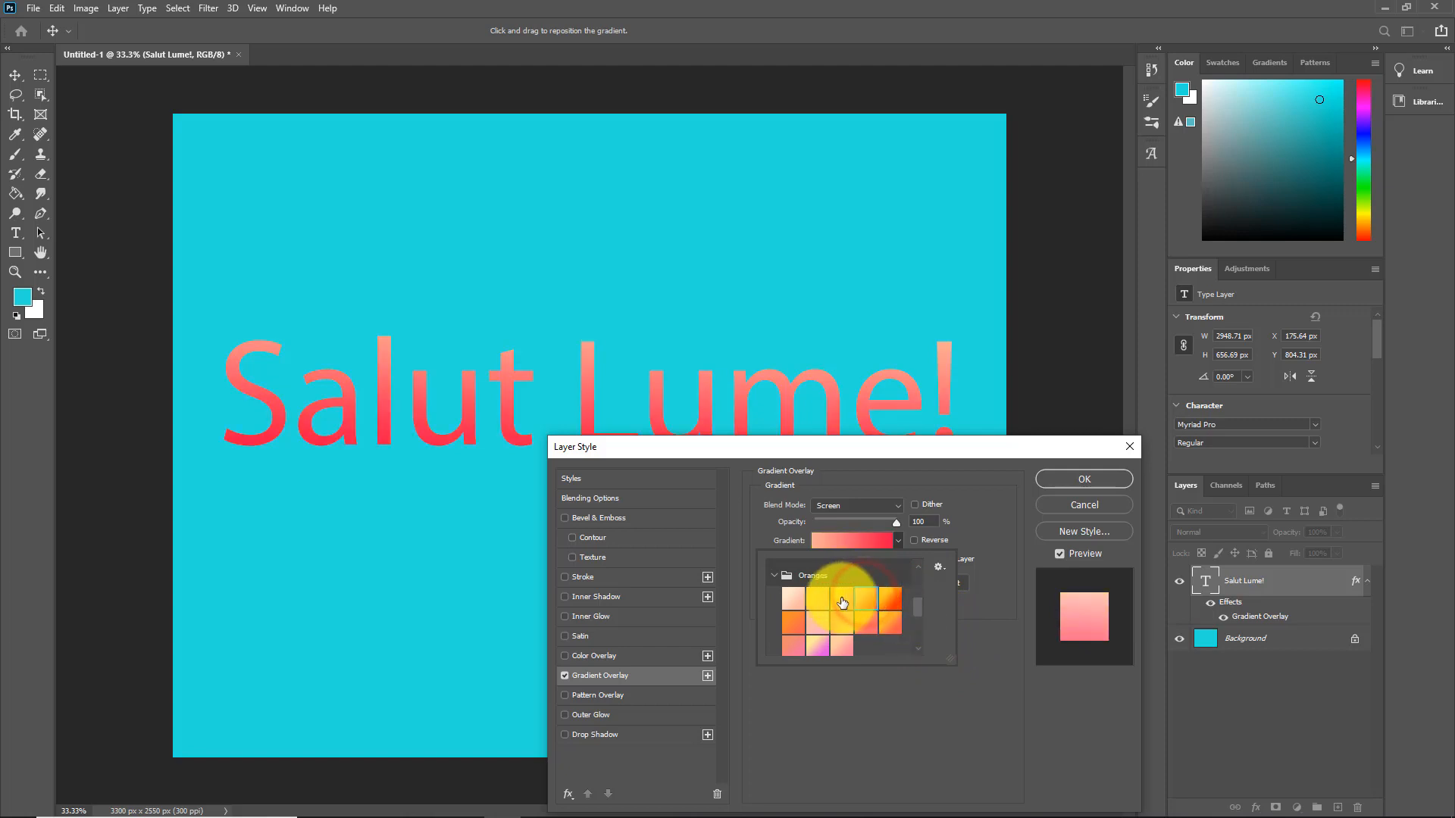
pyautogui.click(839, 600)
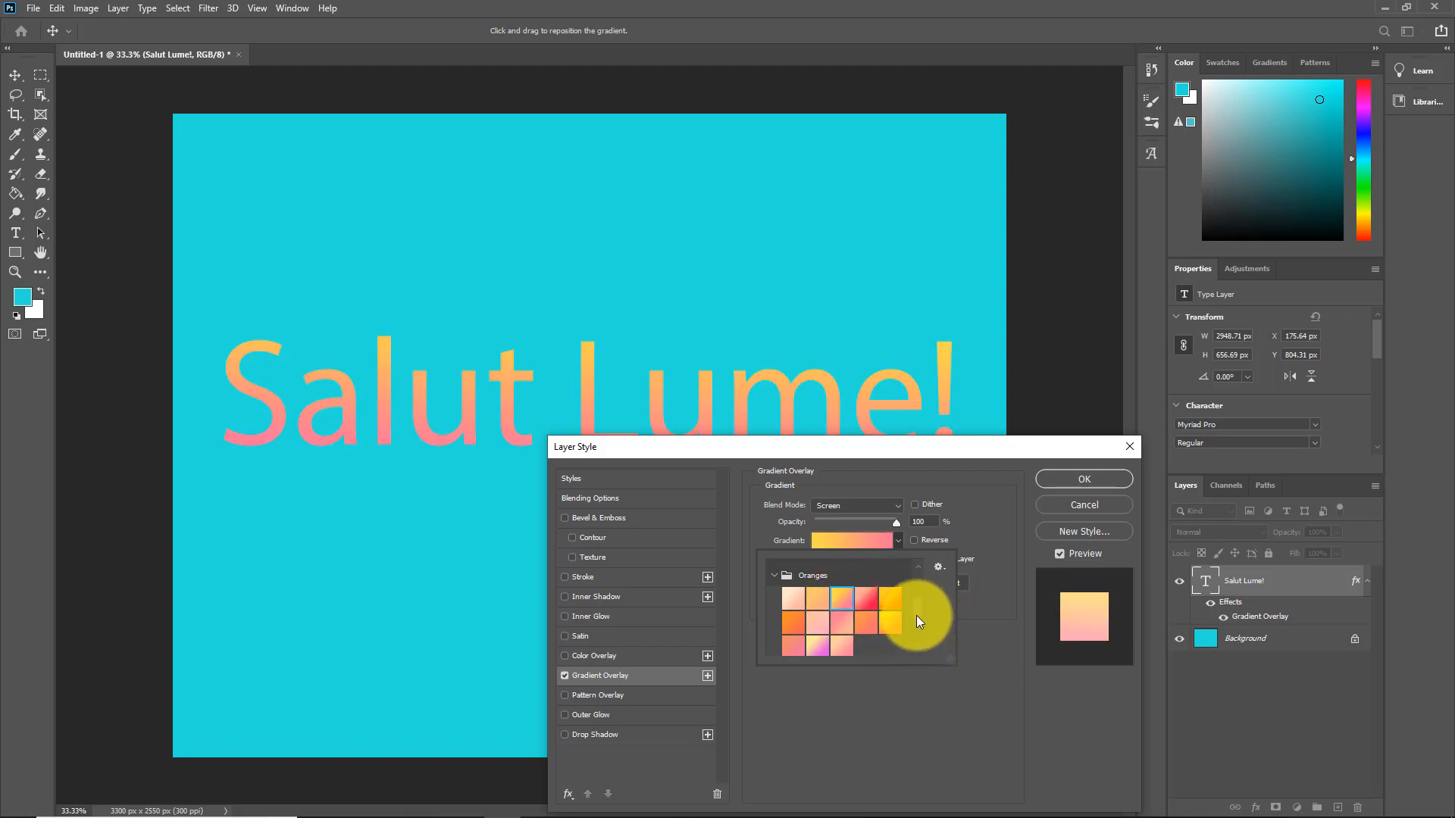
# Step: Try several pastel gradient presets from the Iridescent group on the text overlay
pyautogui.moveTo(916, 612); pyautogui.dragTo(911, 644)
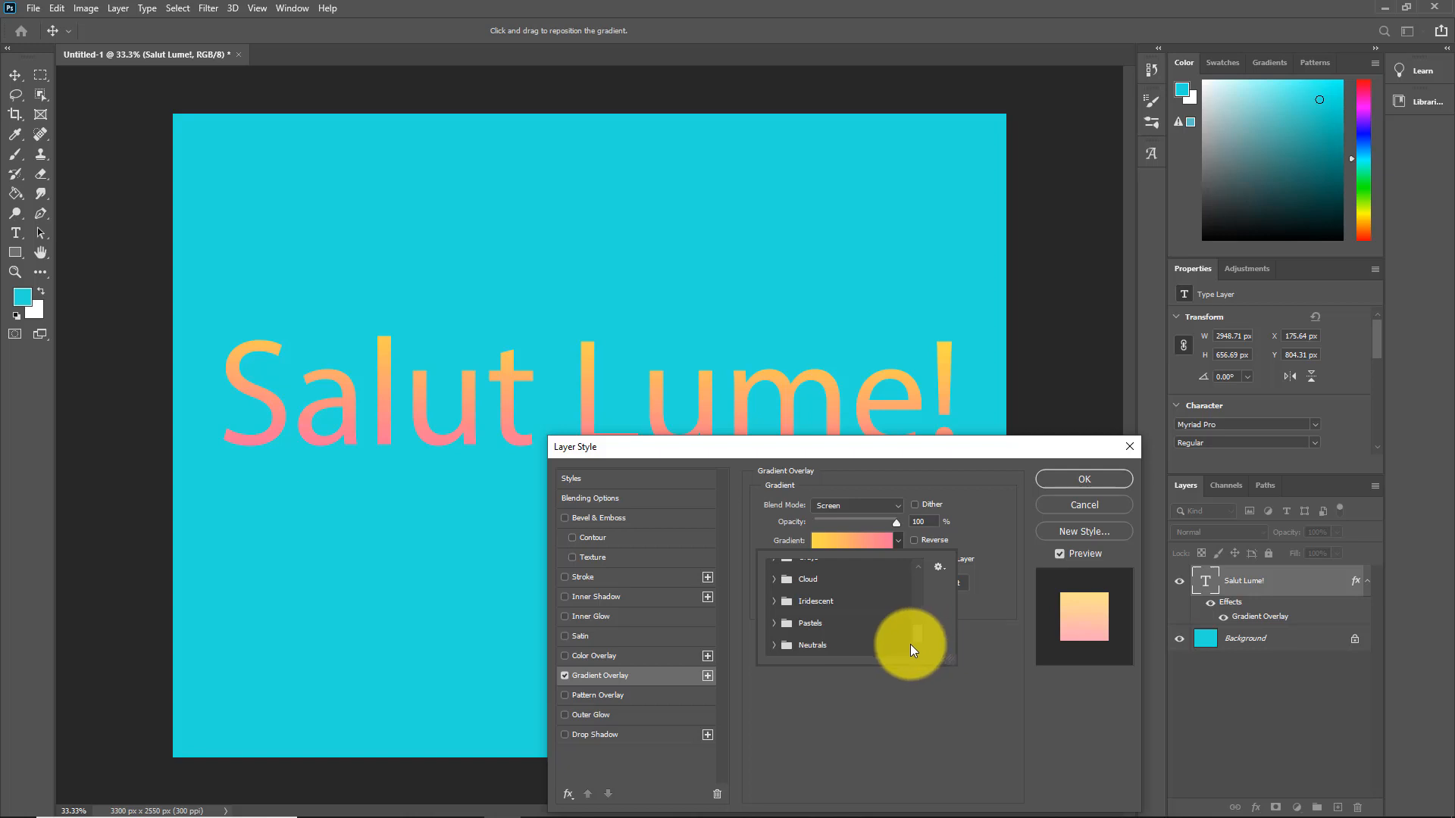
pyautogui.click(774, 600)
pyautogui.click(868, 648)
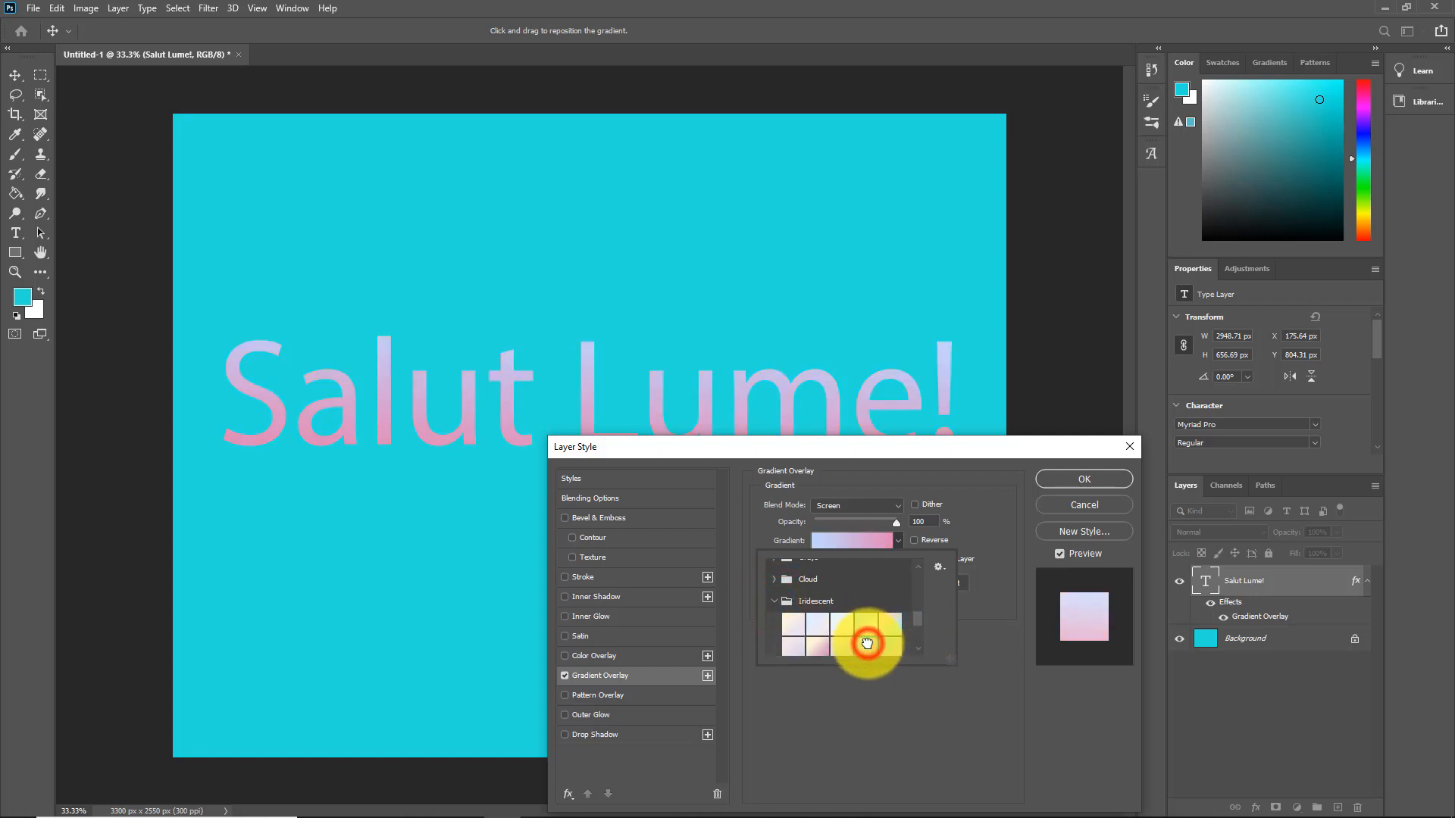
pyautogui.click(899, 648)
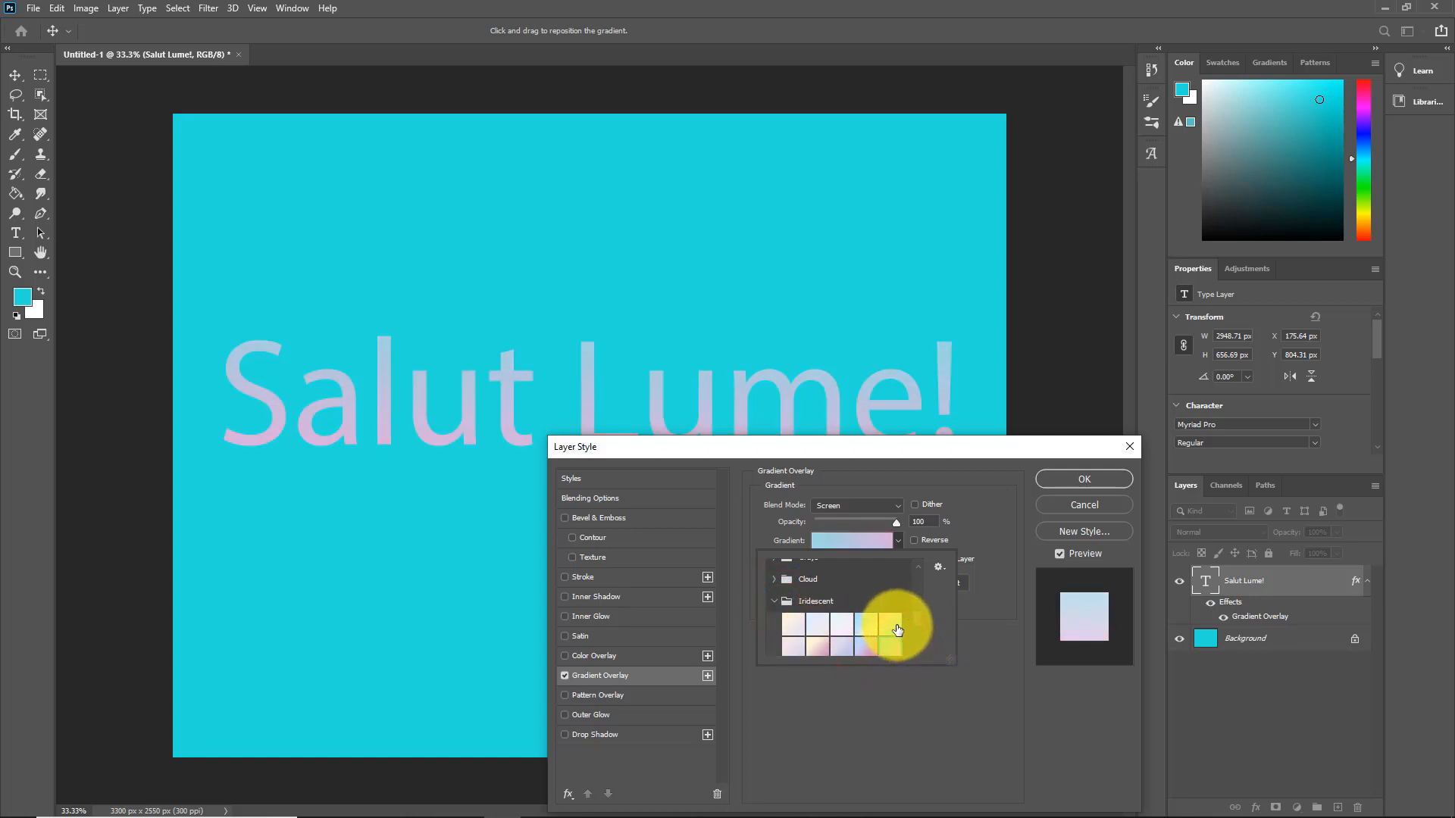
pyautogui.click(852, 625)
pyautogui.click(860, 622)
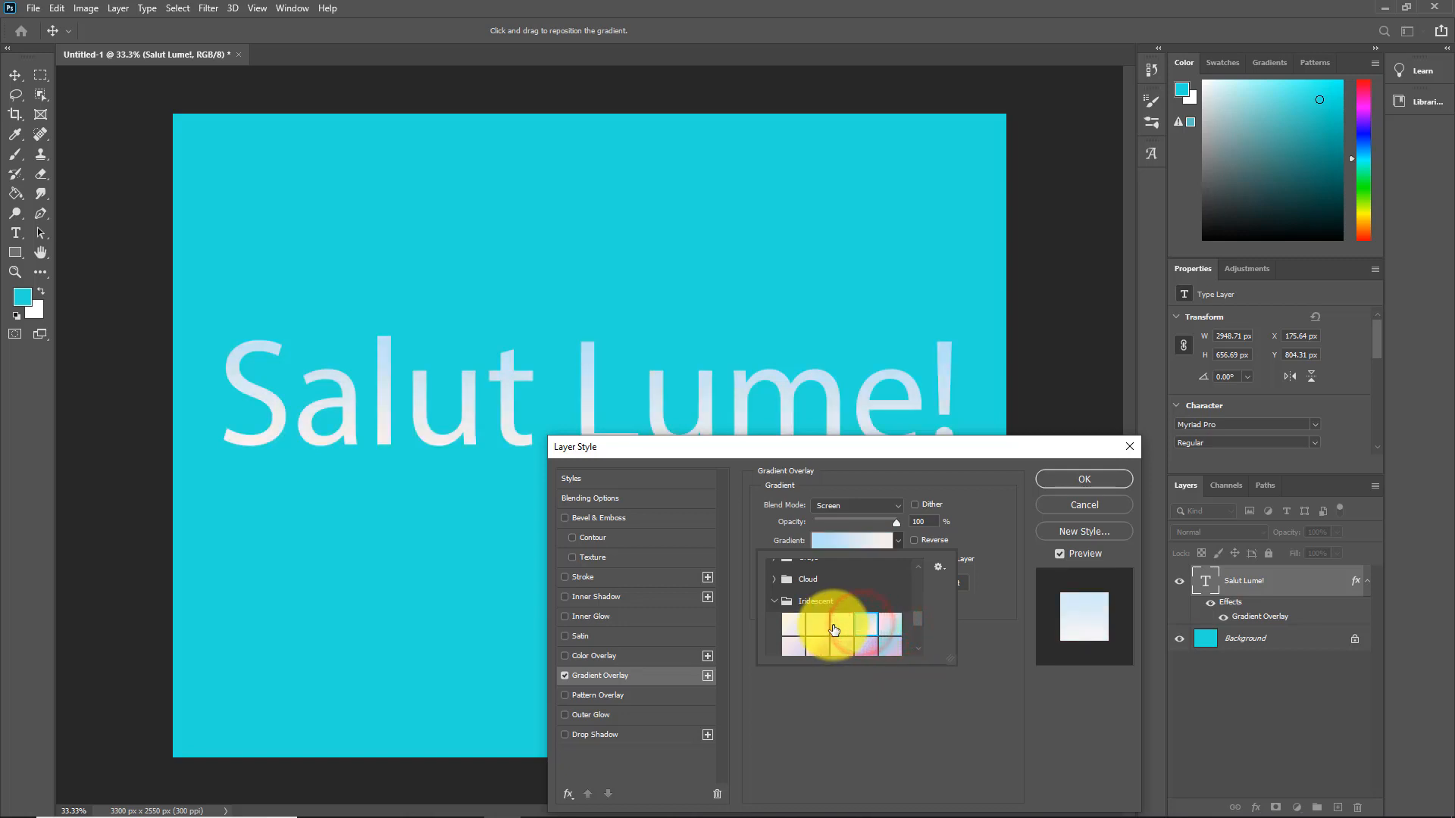
pyautogui.click(831, 635)
pyautogui.click(821, 646)
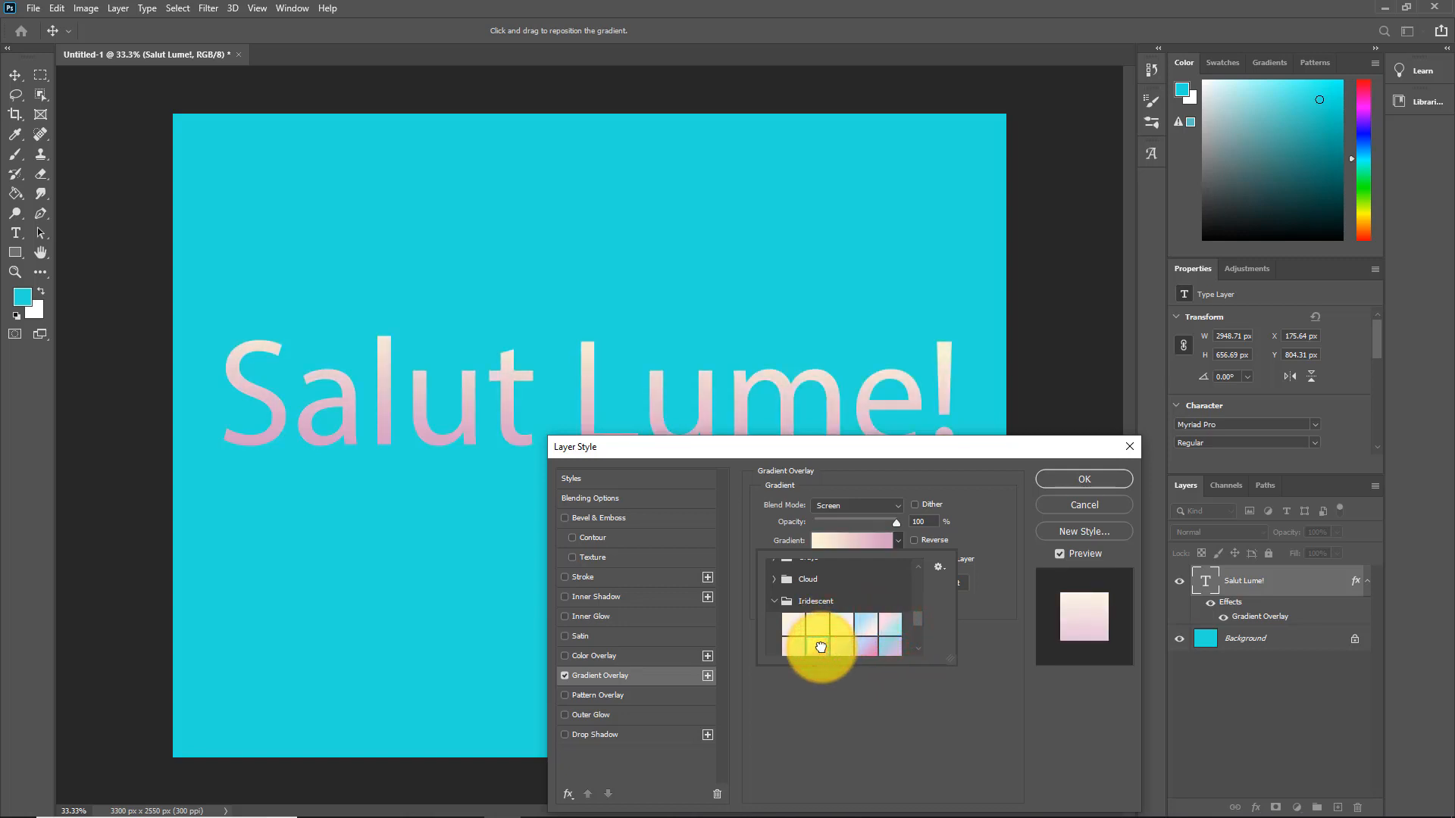
# Step: Apply the Black, White preset from the Basics group to the Gradient Overlay and close the preset list
pyautogui.click(917, 620)
pyautogui.moveTo(916, 615); pyautogui.dragTo(915, 570)
pyautogui.click(834, 593)
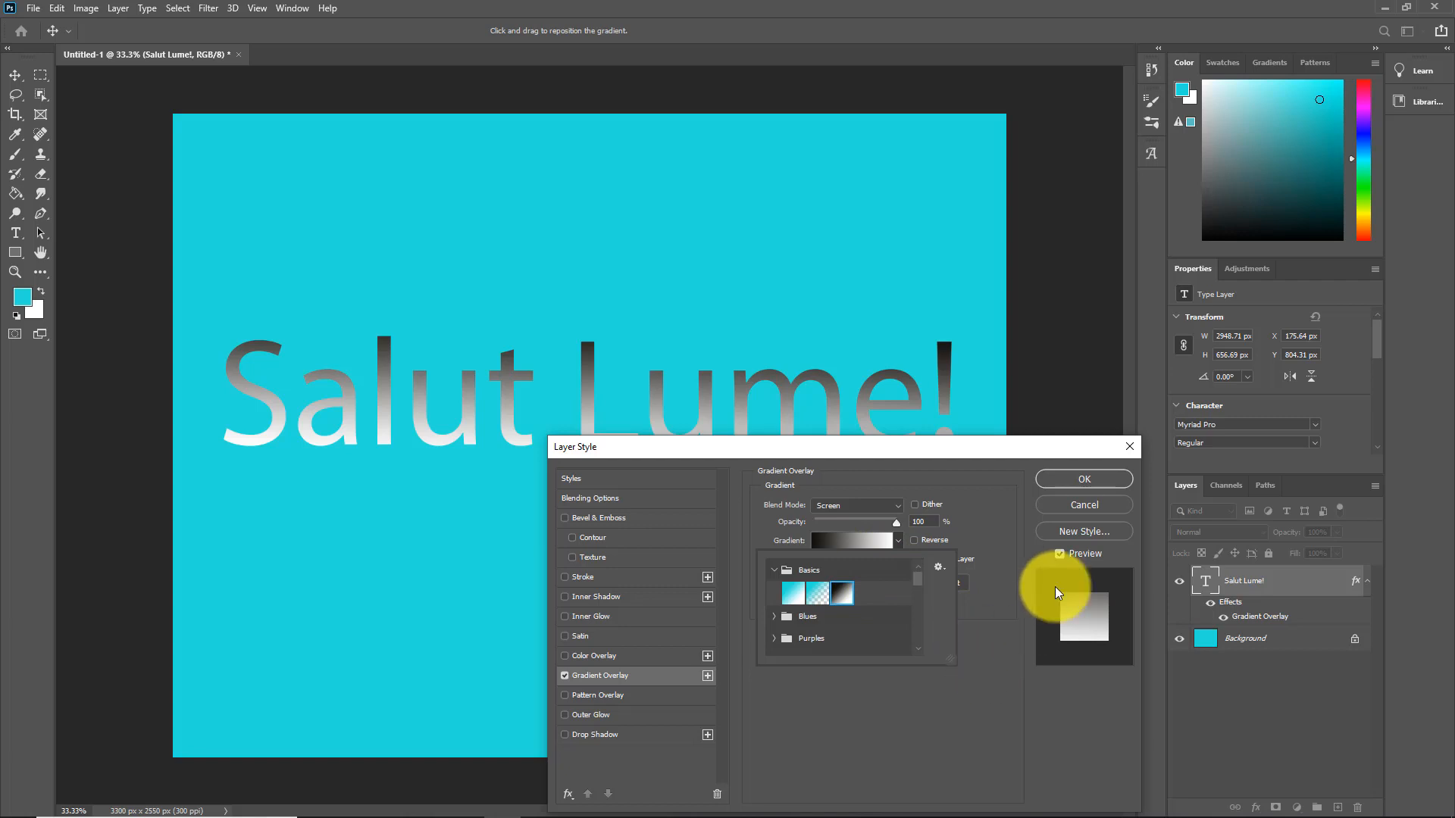
pyautogui.click(988, 650)
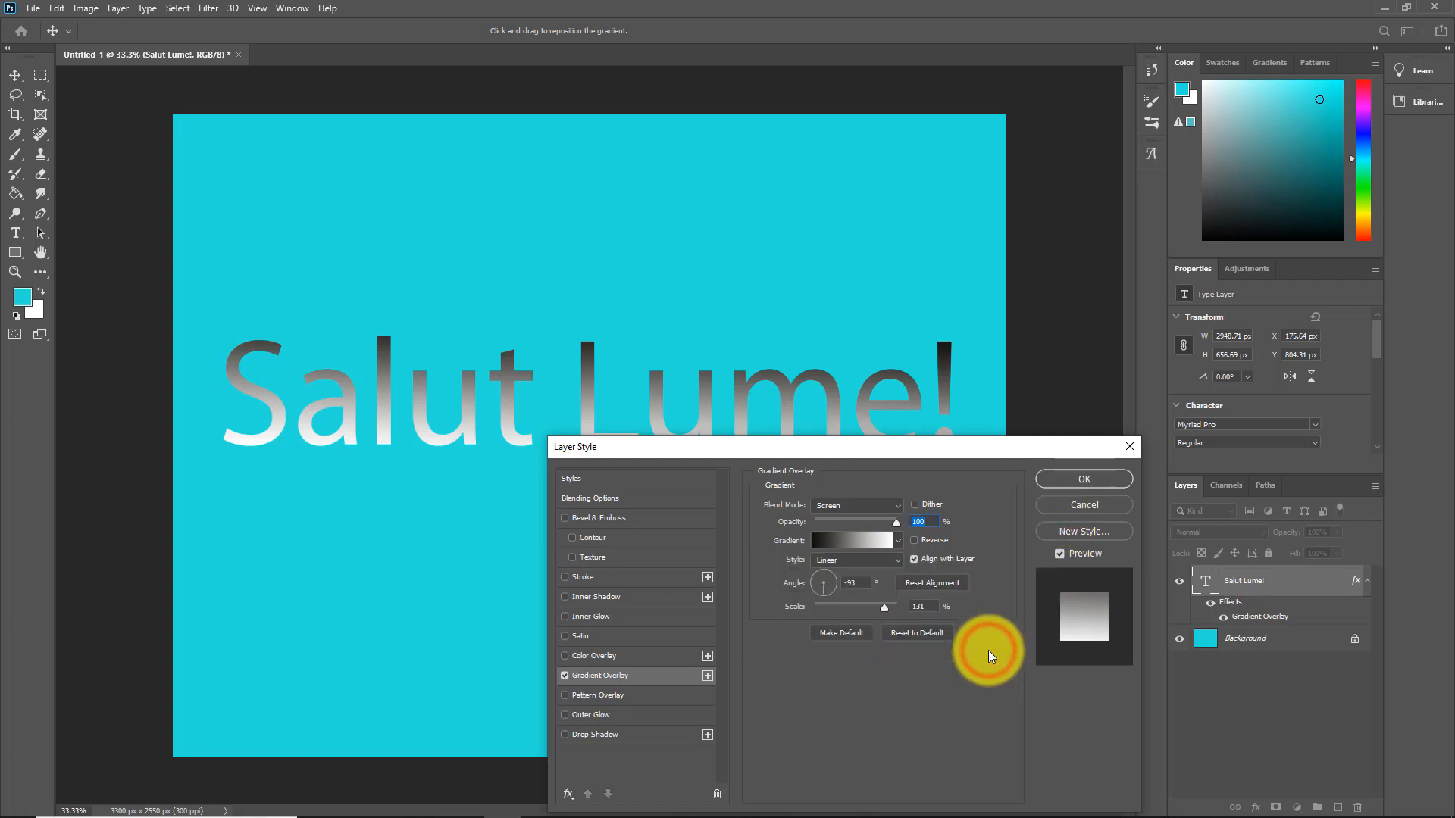
# Step: Edit the overlay's gradient and change its black stop at location 0% to magenta #c81cd7
pyautogui.click(847, 540)
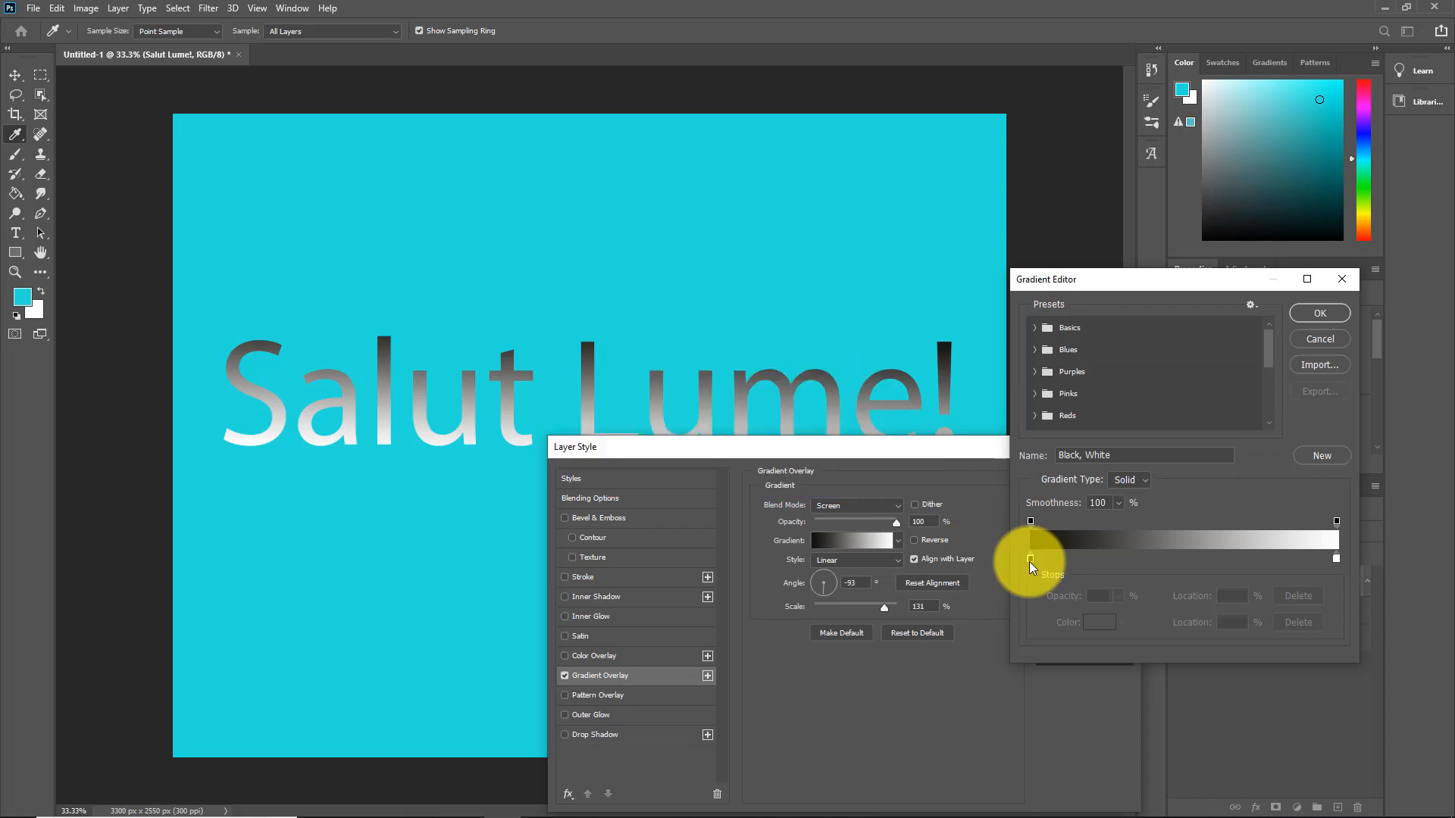
pyautogui.doubleClick(1029, 559)
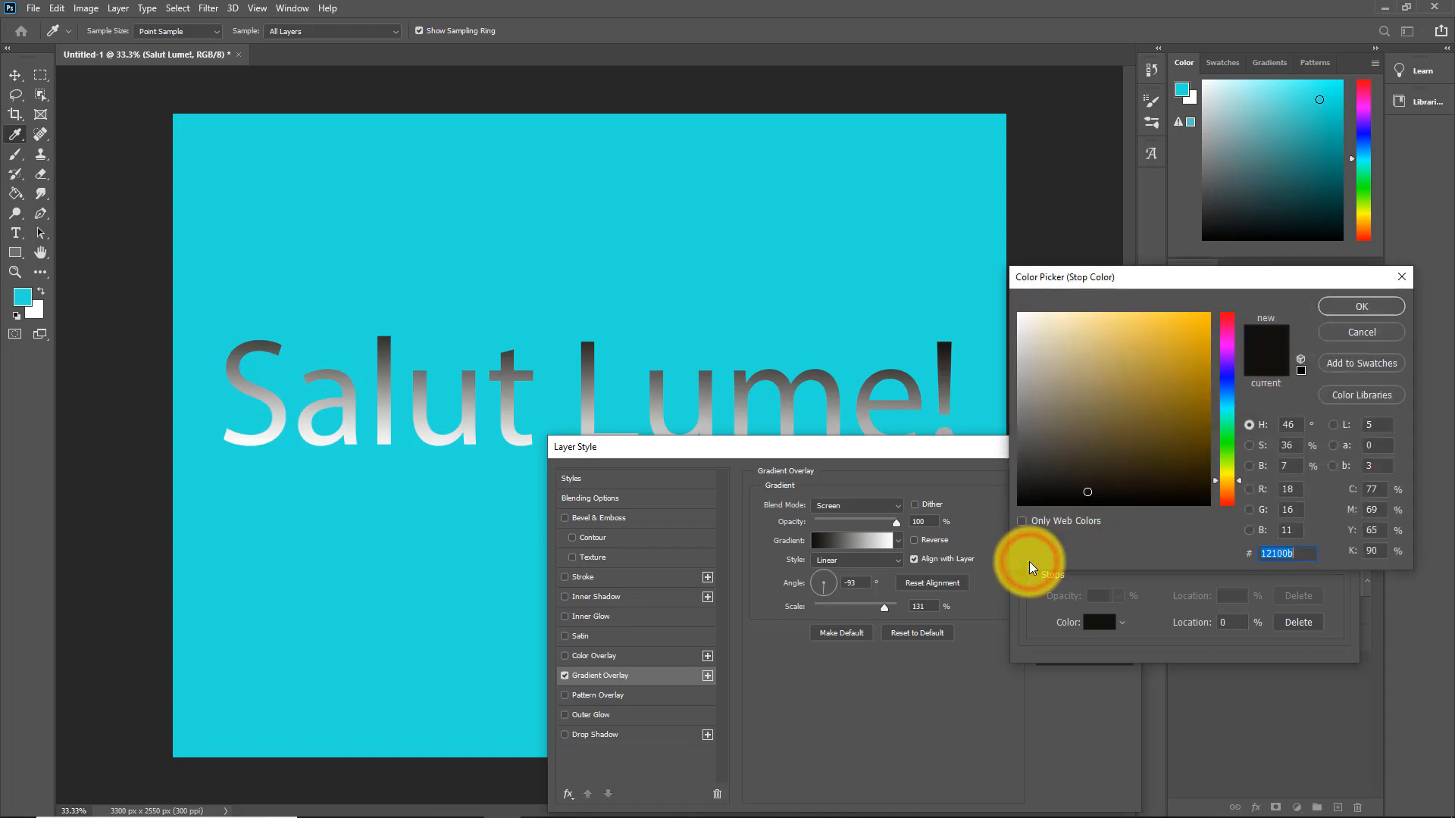
pyautogui.moveTo(1234, 470); pyautogui.dragTo(1238, 347)
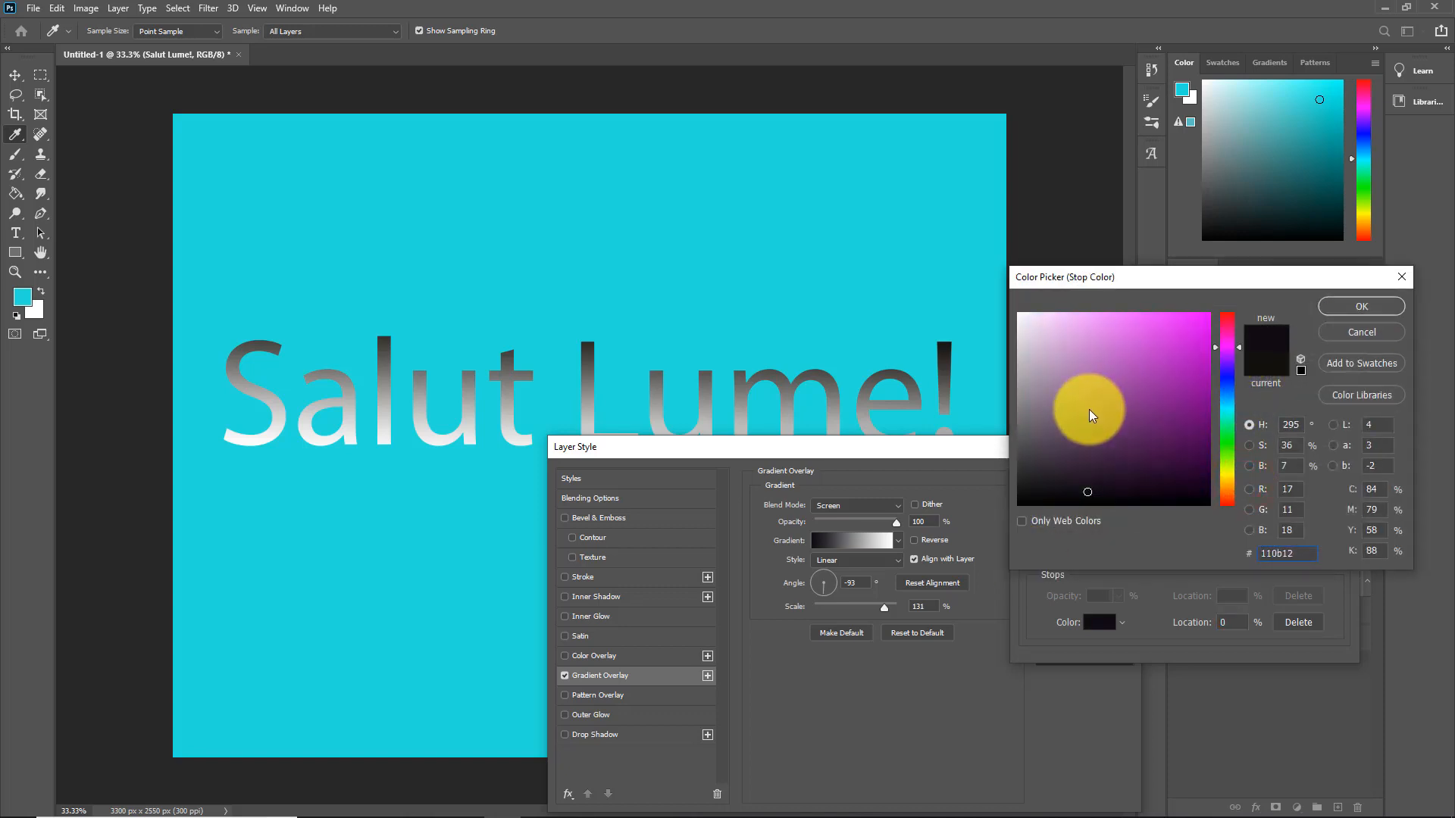
pyautogui.click(1088, 493)
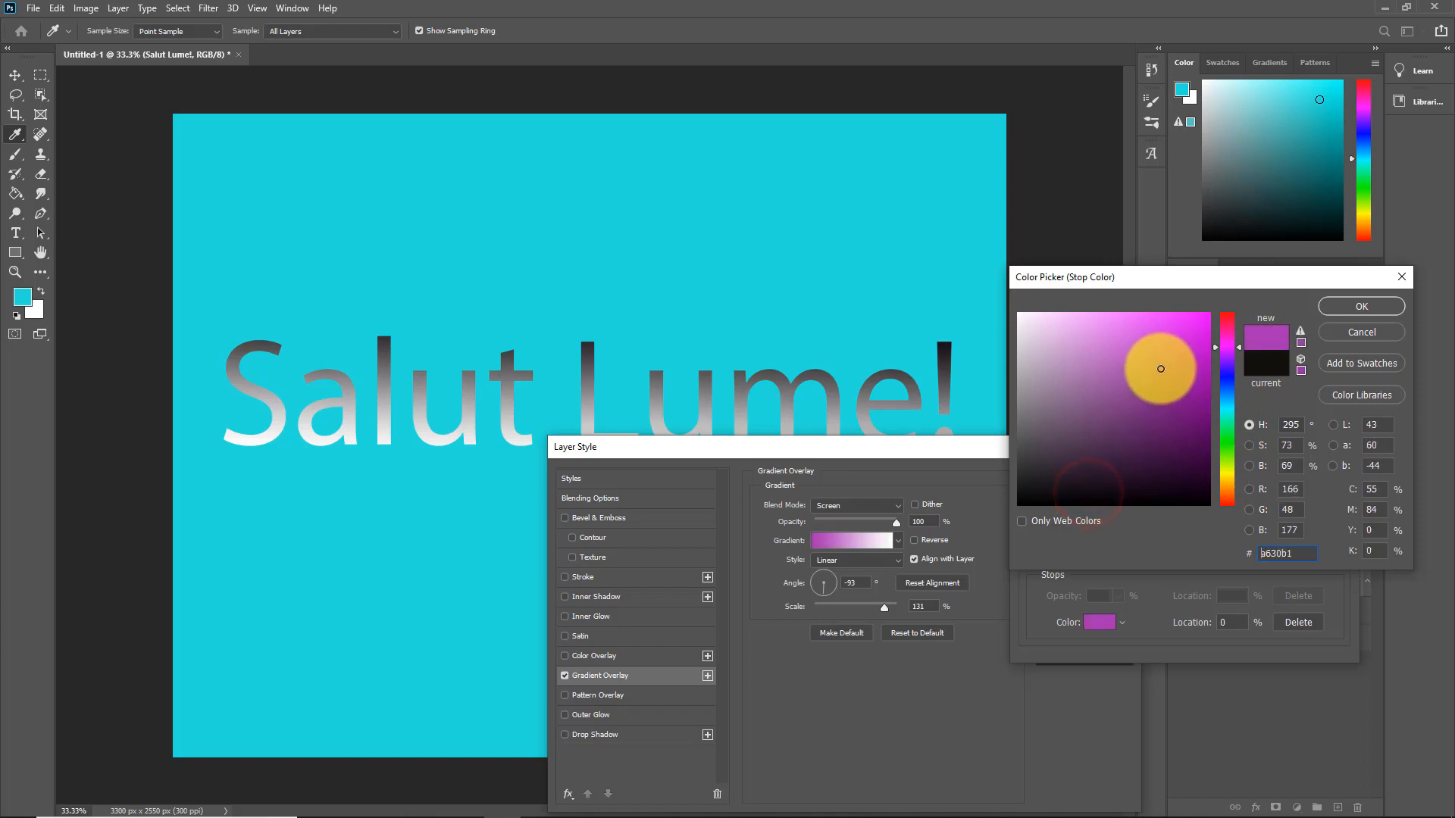
pyautogui.click(1194, 329)
pyautogui.moveTo(1193, 330); pyautogui.dragTo(1191, 328)
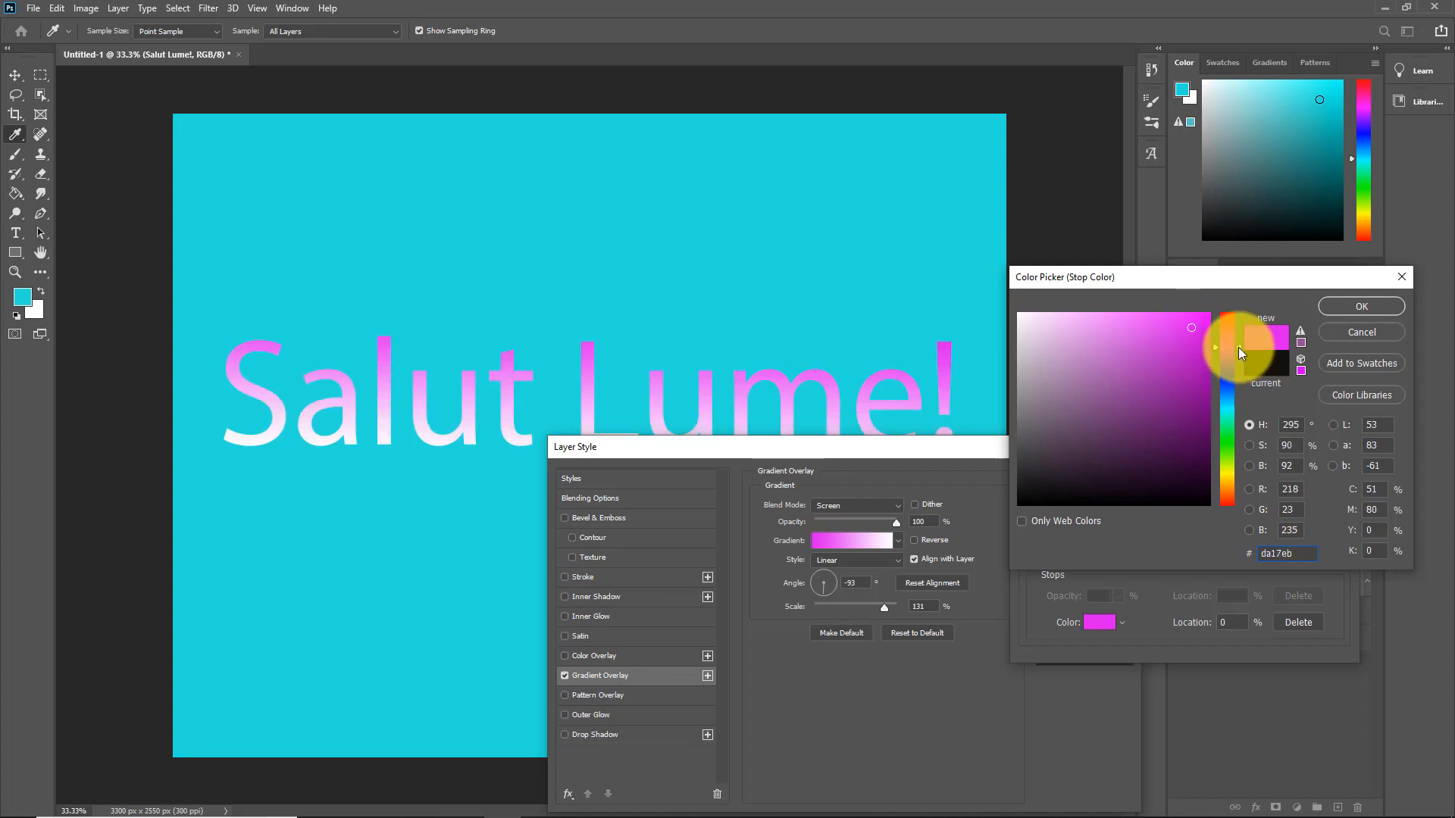
pyautogui.moveTo(1194, 331); pyautogui.dragTo(1185, 344)
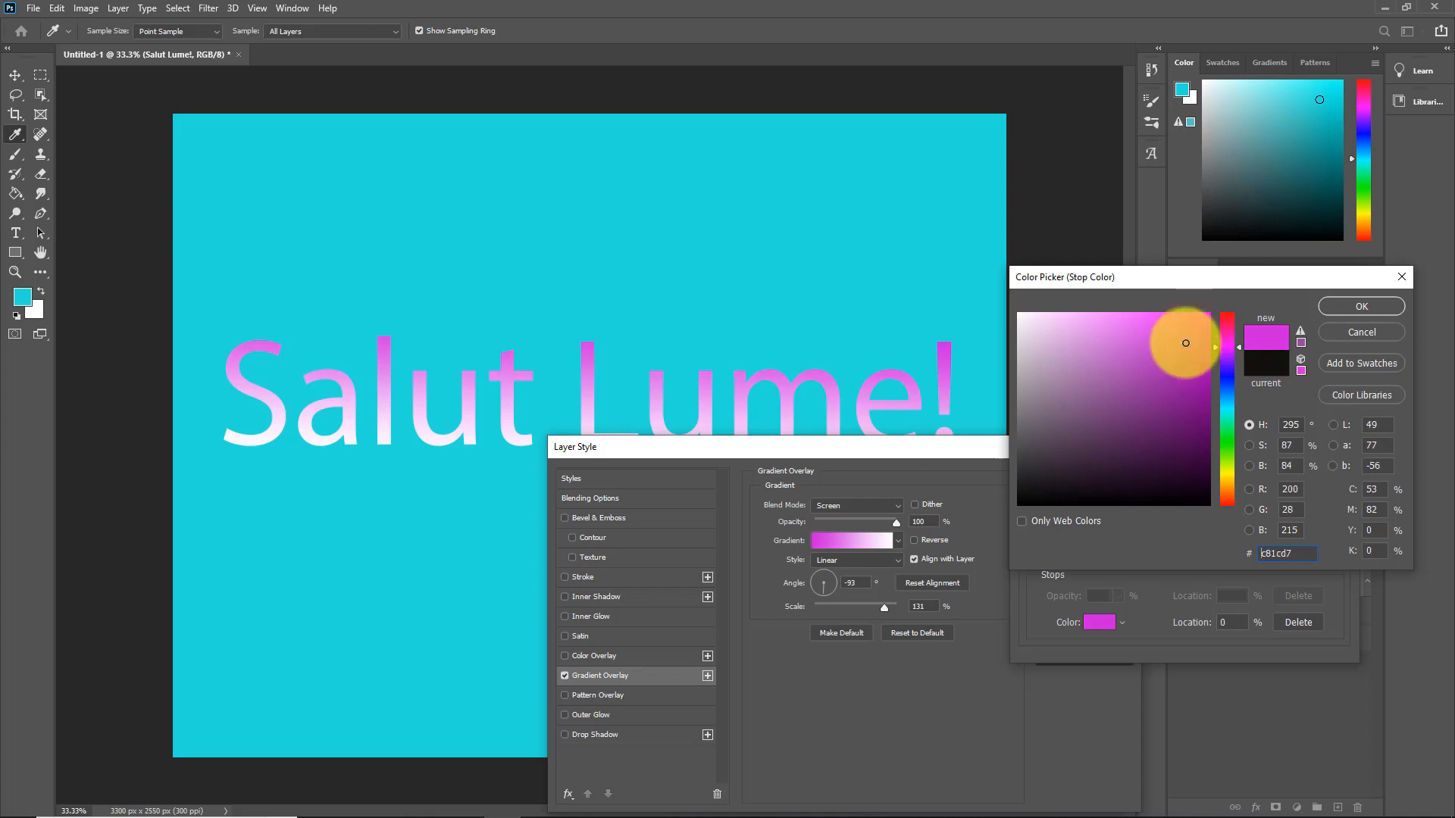
pyautogui.click(1357, 306)
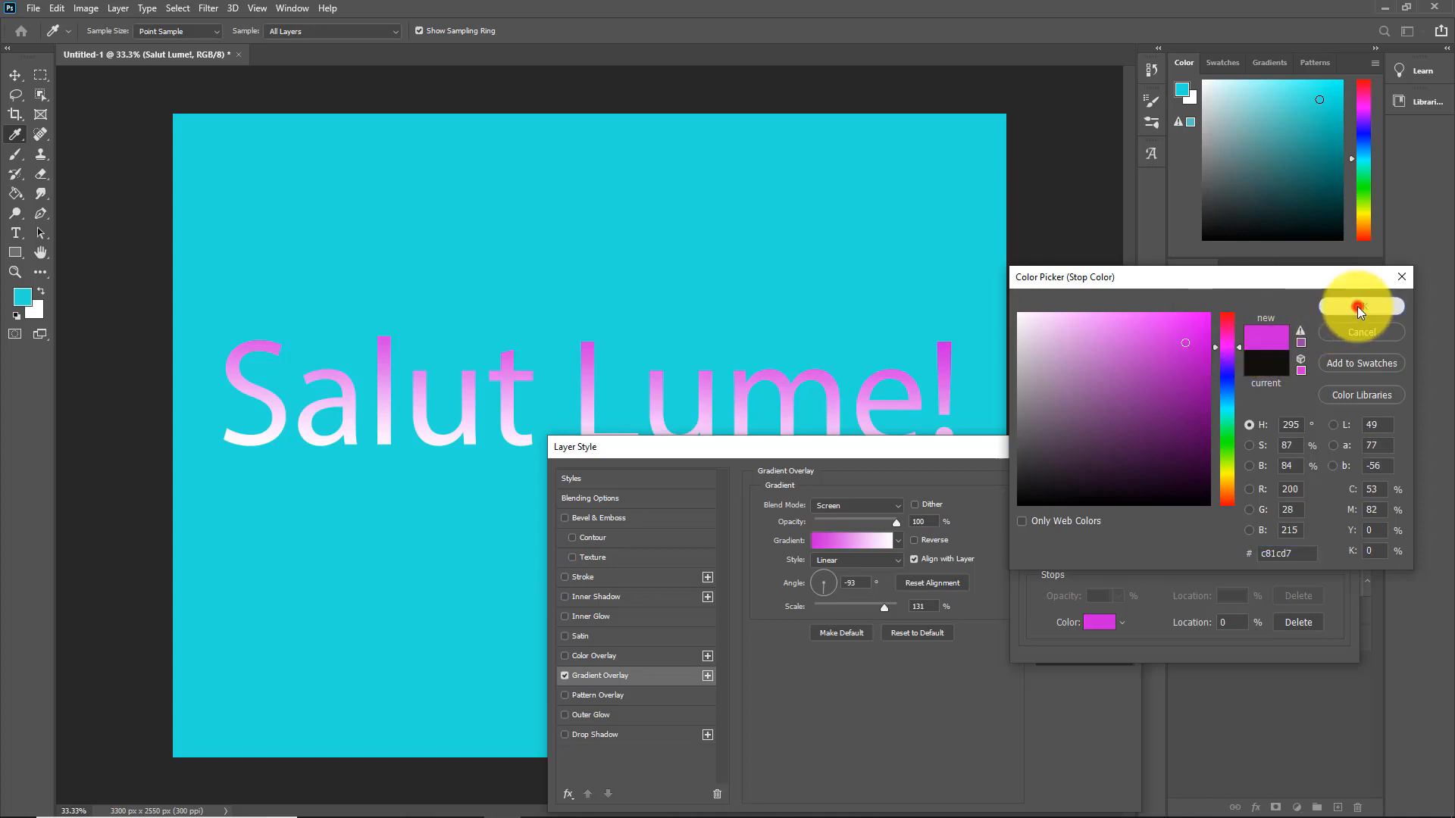
# Step: Change the gradient's white stop at location 100% to blue #2d7cd4 and confirm the edited gradient
pyautogui.click(1337, 559)
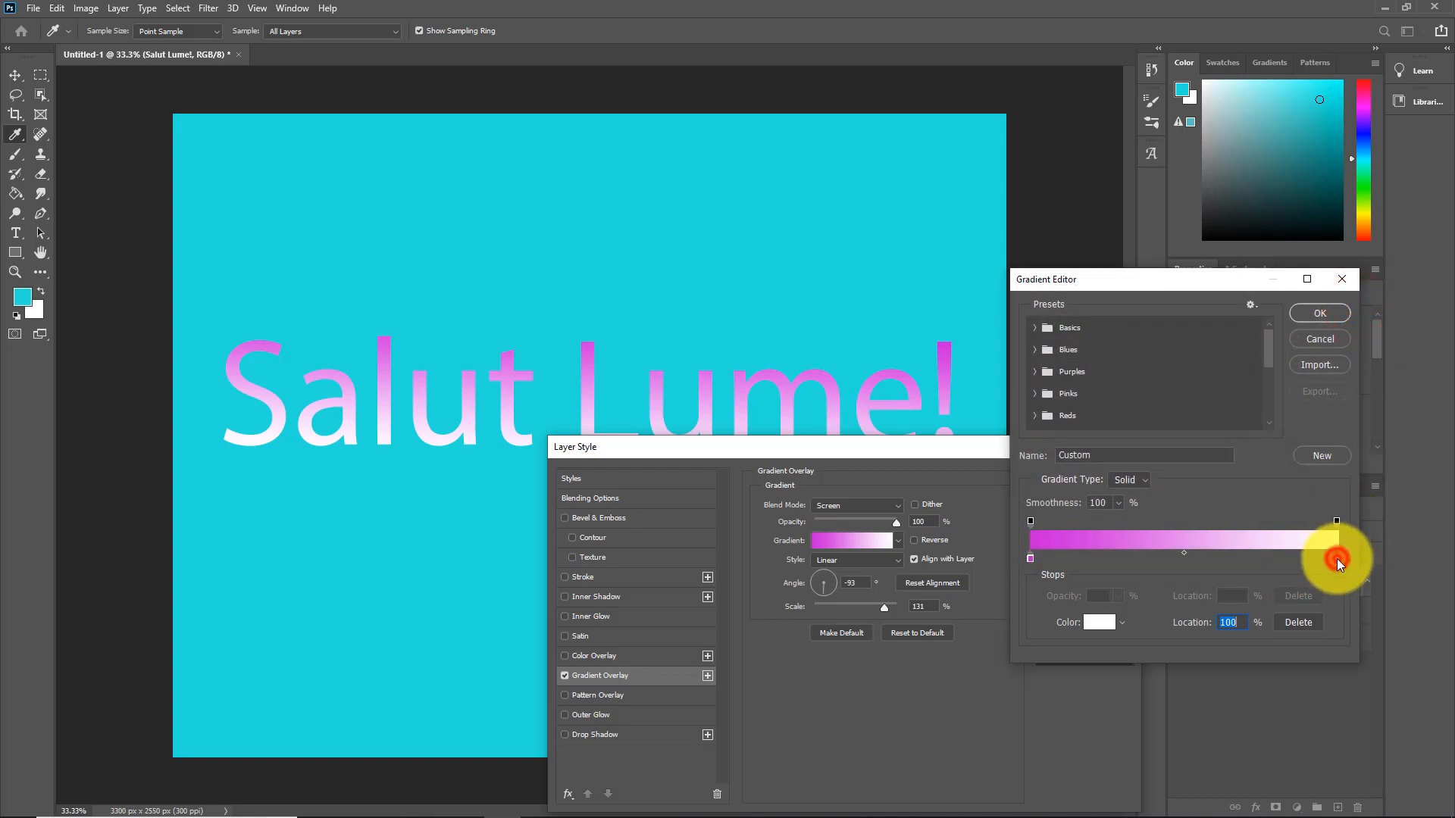
pyautogui.doubleClick(1337, 558)
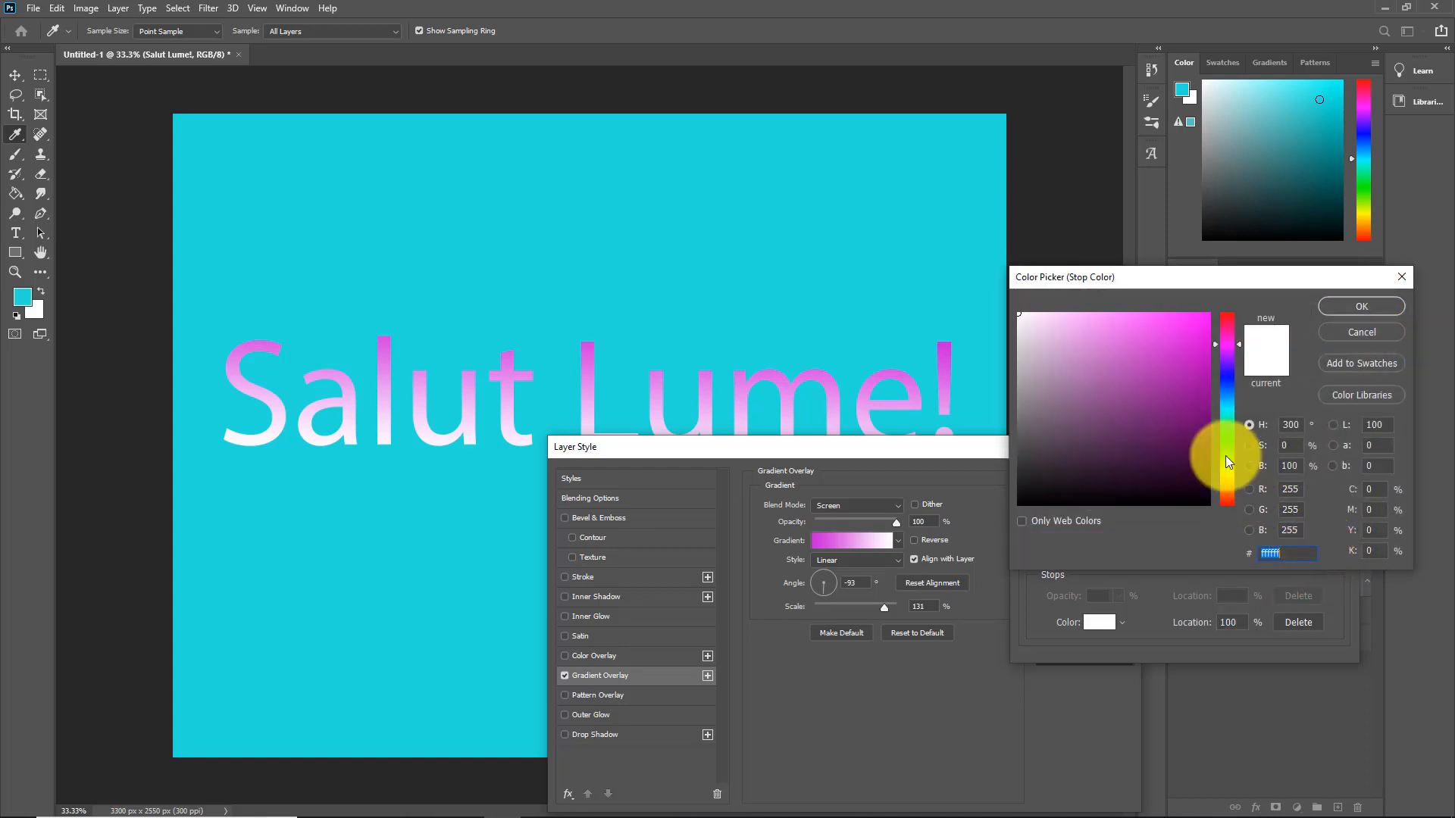
pyautogui.moveTo(1239, 343); pyautogui.dragTo(1243, 389)
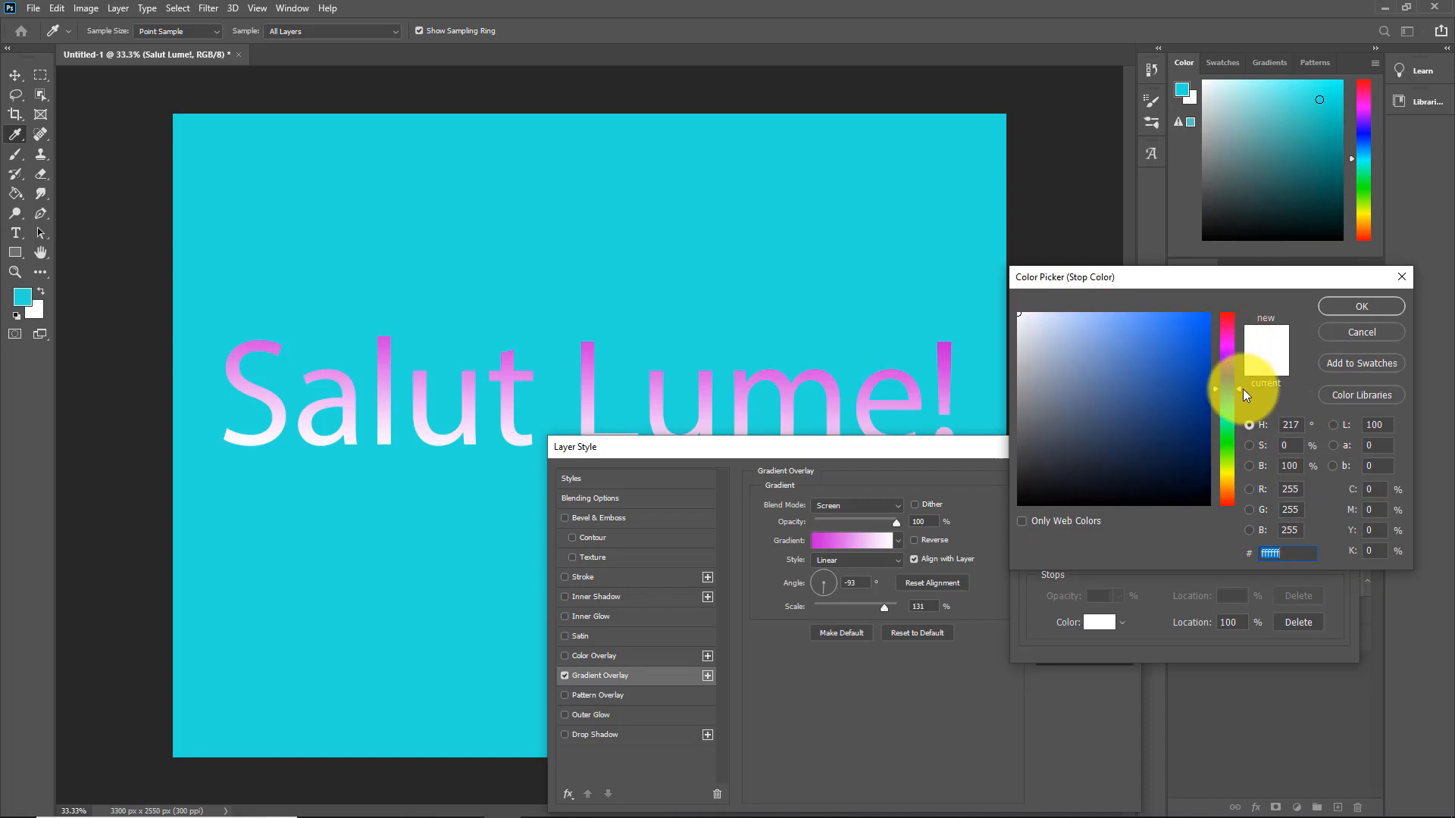
pyautogui.moveTo(1237, 390); pyautogui.dragTo(1237, 398)
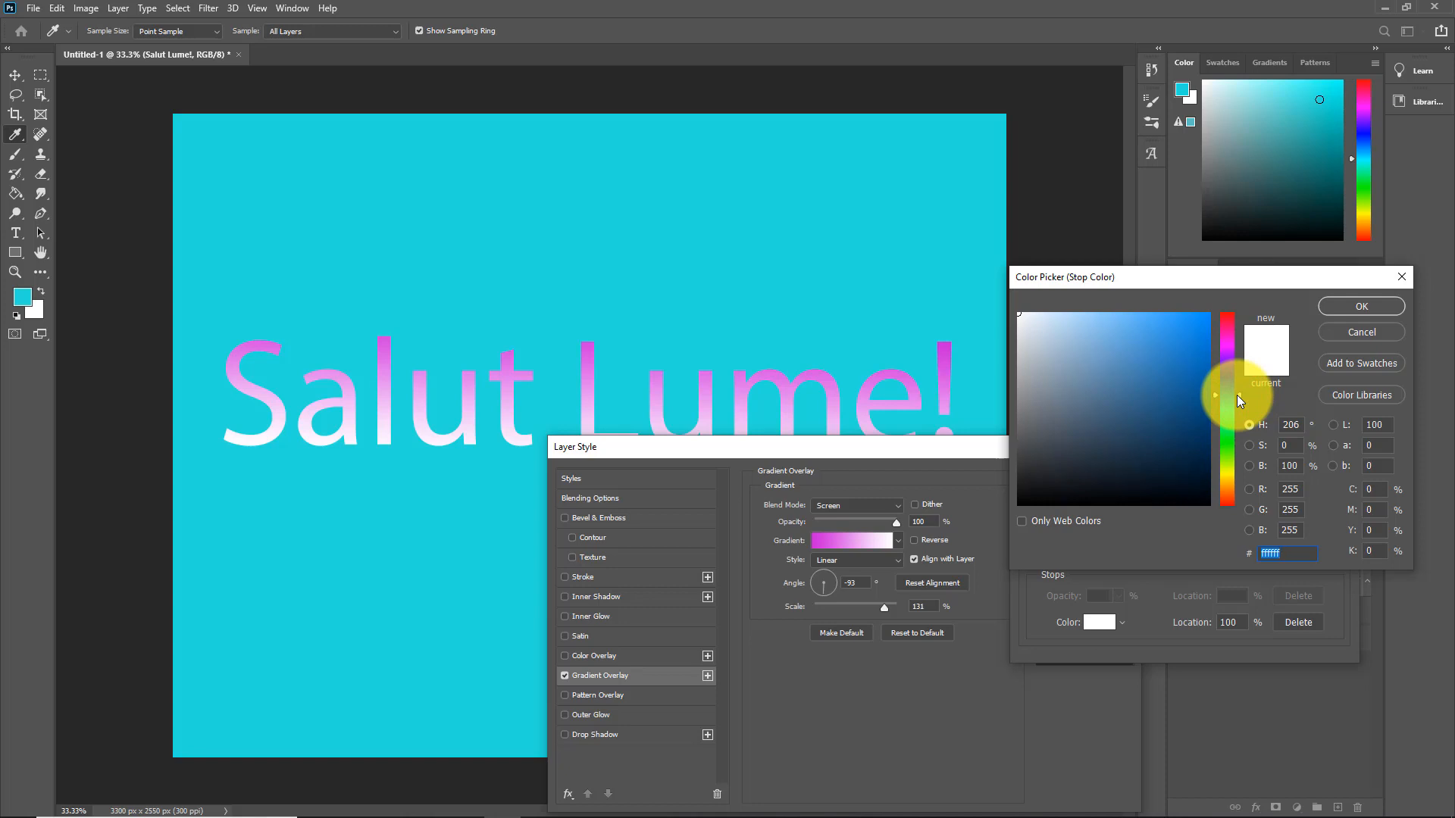
pyautogui.click(1186, 376)
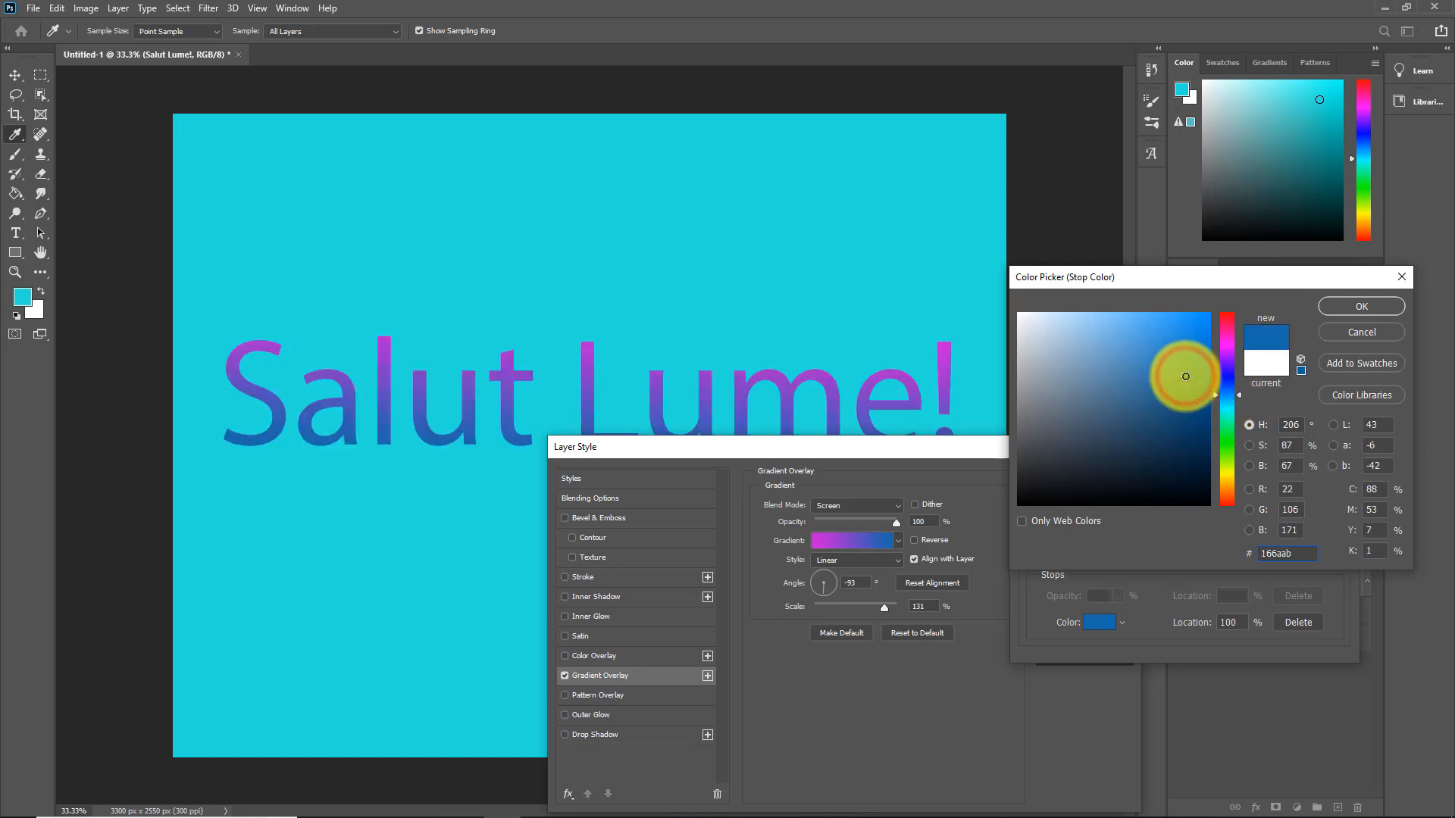
pyautogui.click(1175, 334)
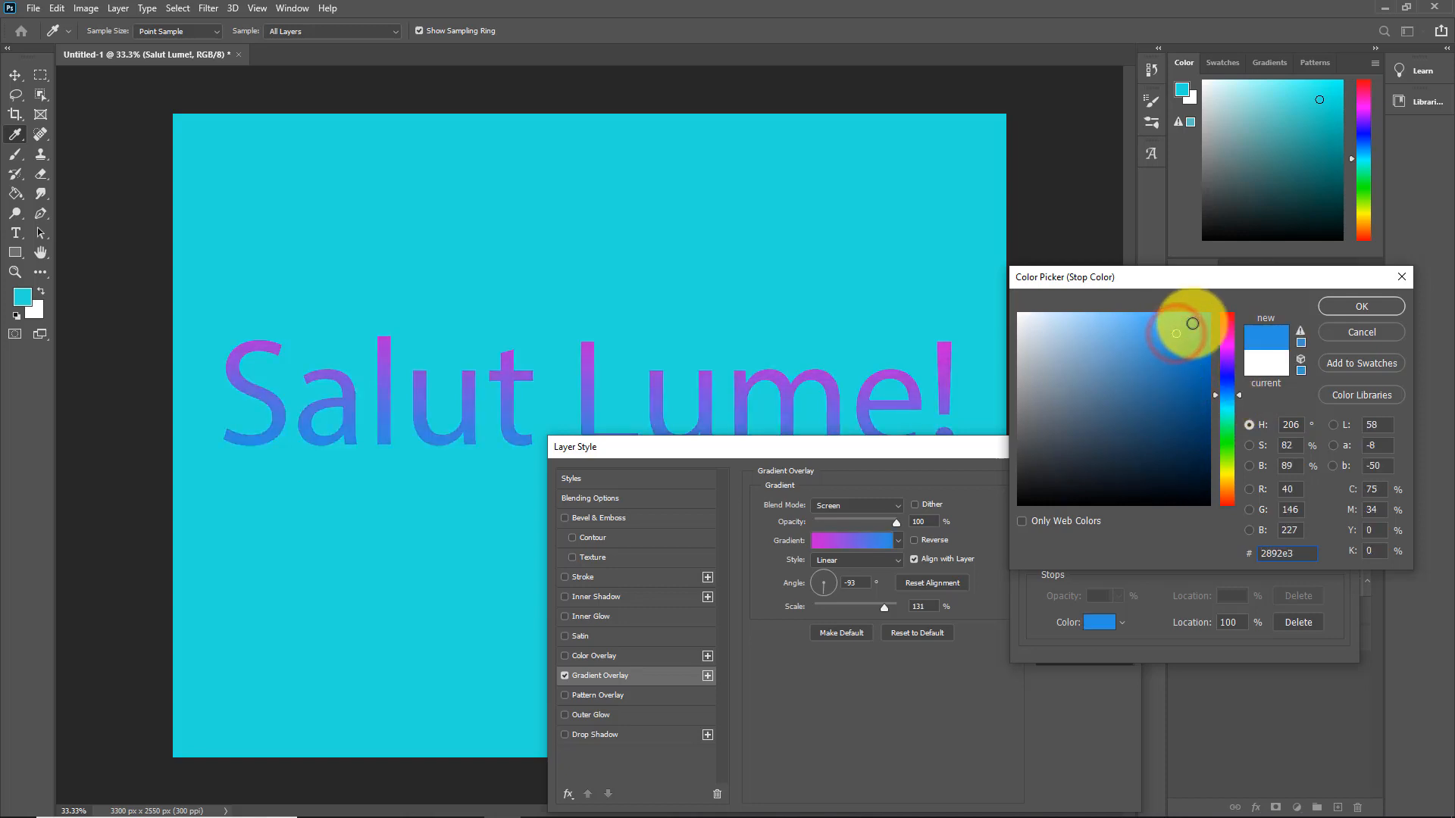
pyautogui.click(1188, 325)
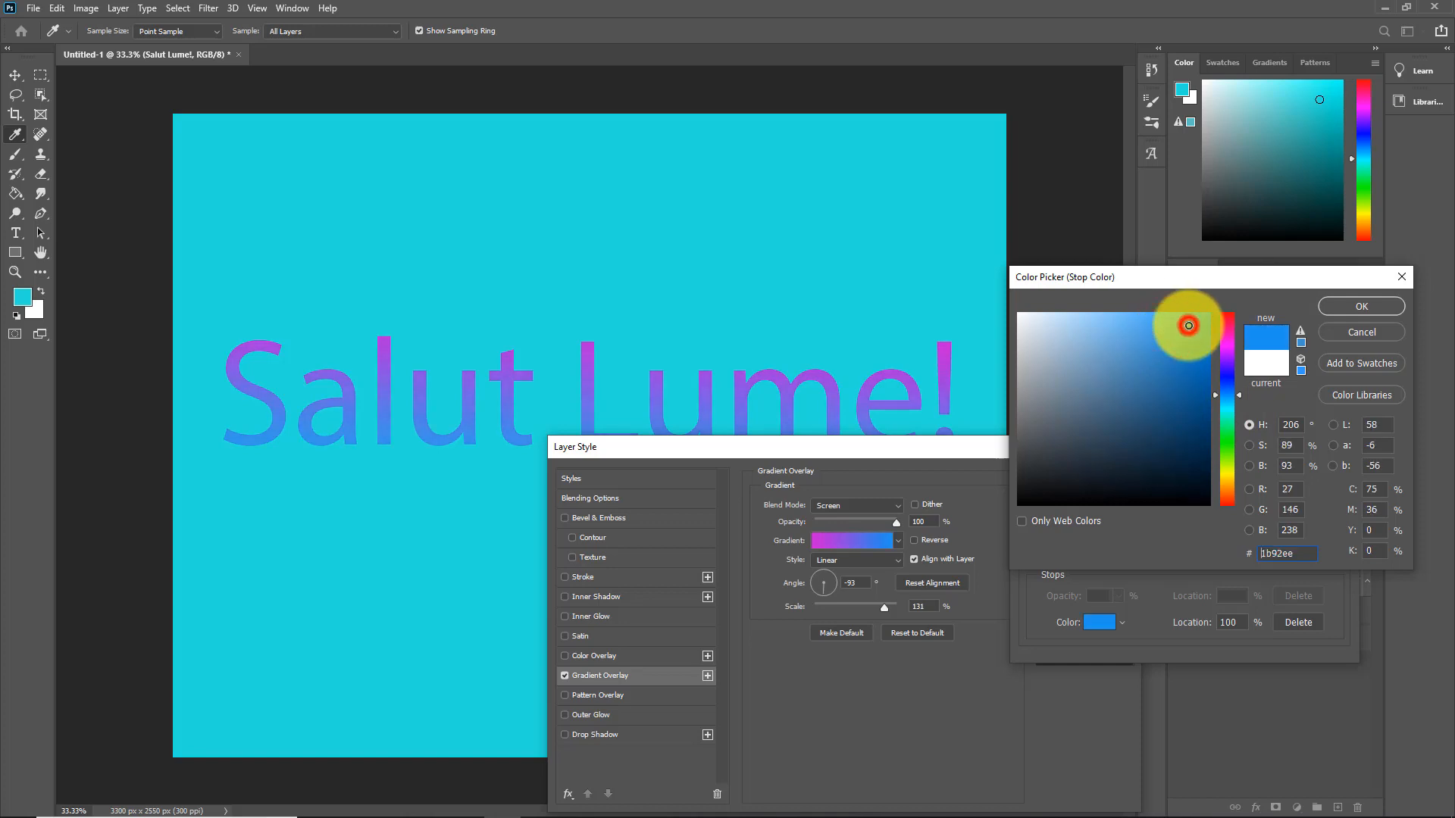
pyautogui.click(1150, 332)
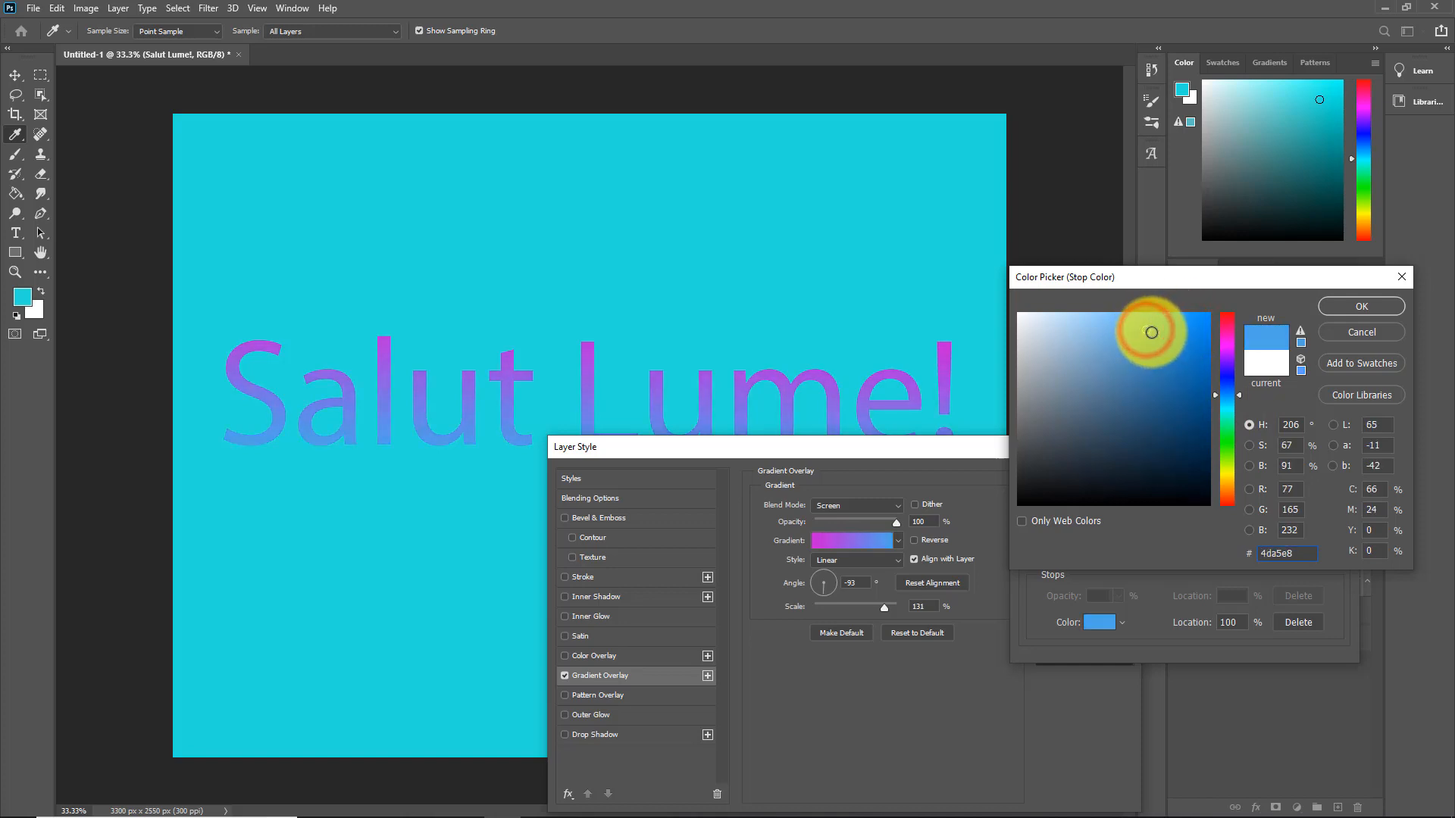
pyautogui.click(1151, 415)
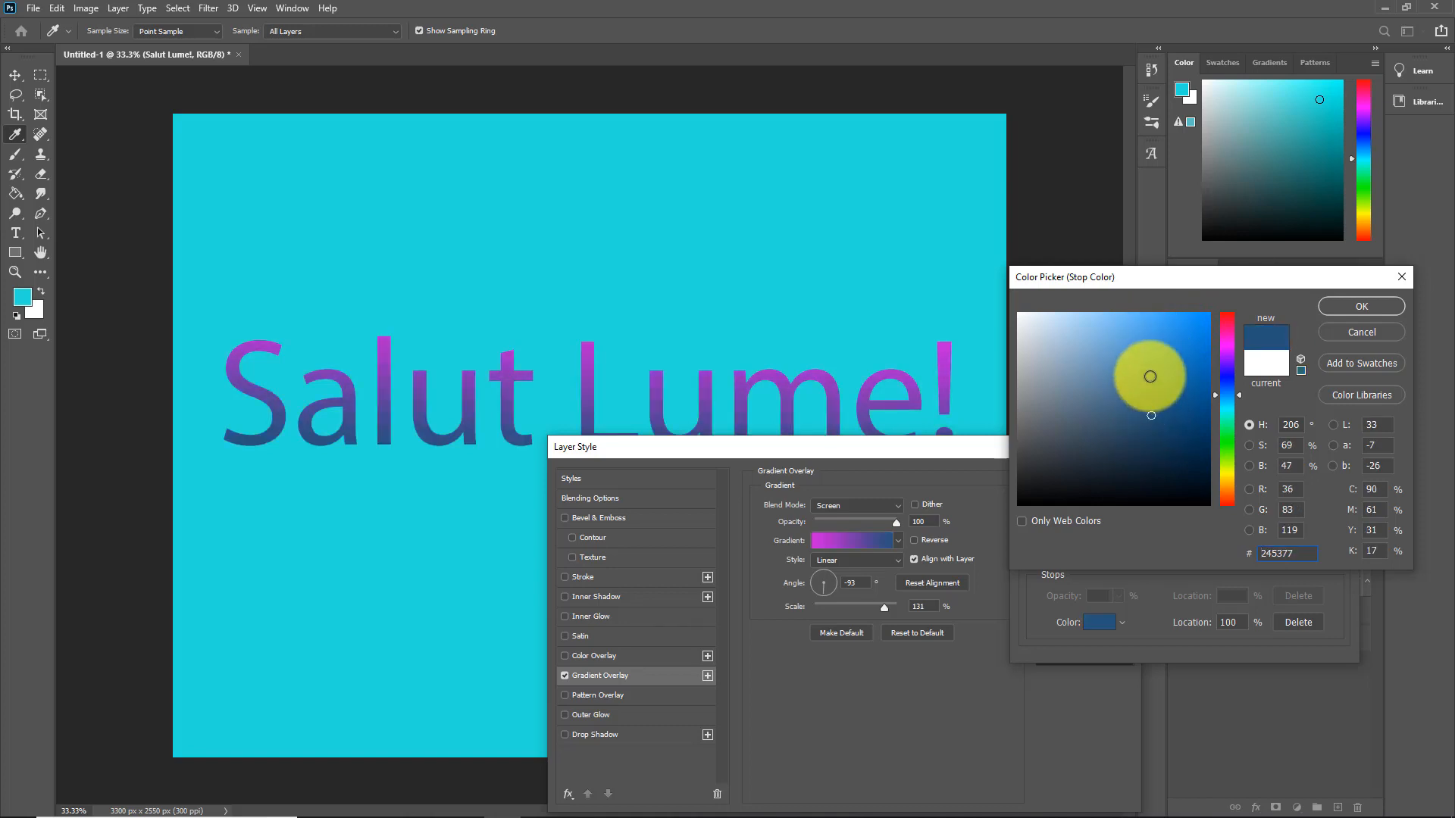
pyautogui.click(1140, 361)
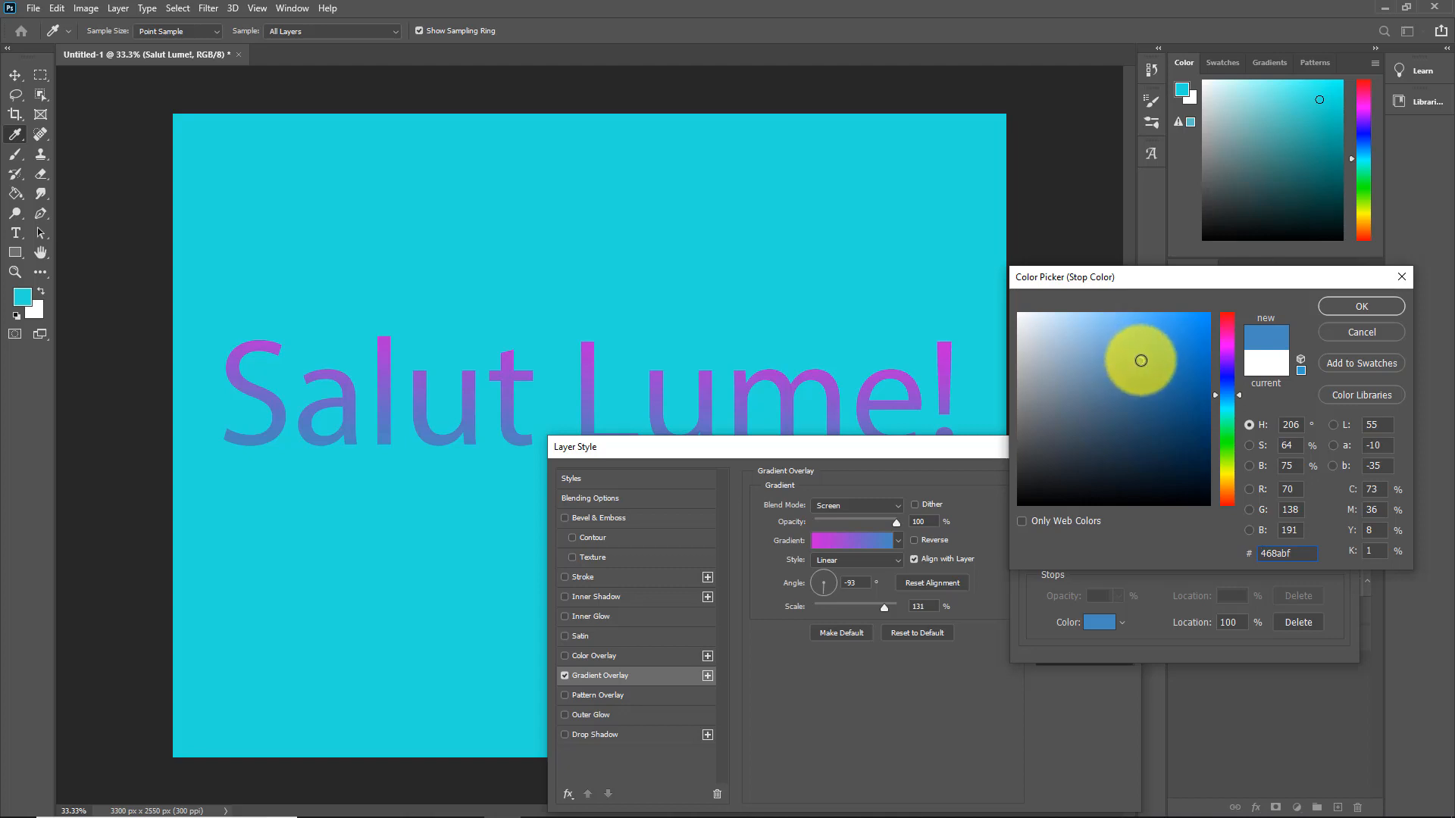
pyautogui.click(1142, 346)
pyautogui.moveTo(1142, 345)
pyautogui.mouseDown()
pyautogui.moveTo(1162, 334)
pyautogui.moveTo(1168, 347)
pyautogui.mouseUp()
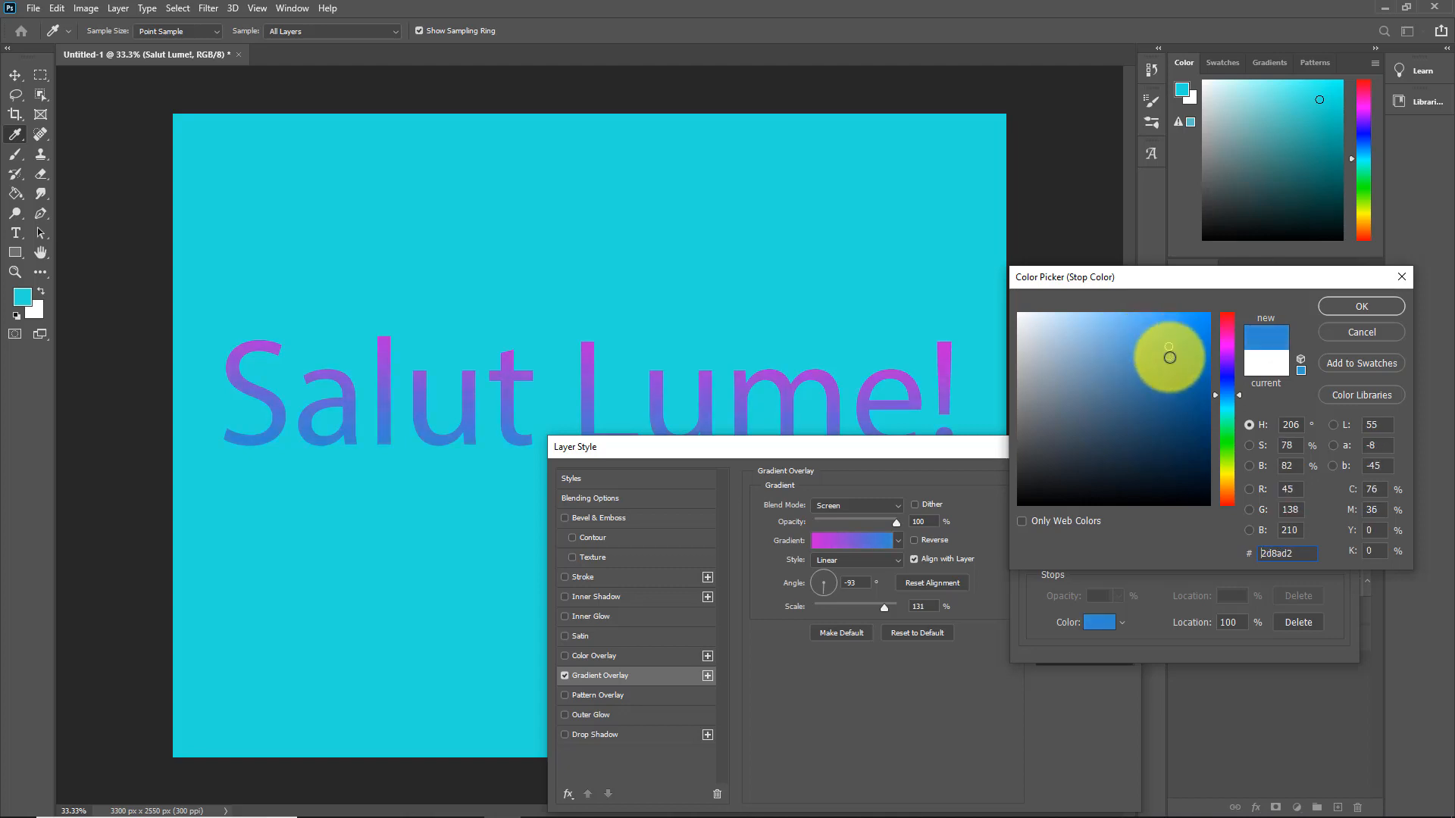
pyautogui.click(1235, 388)
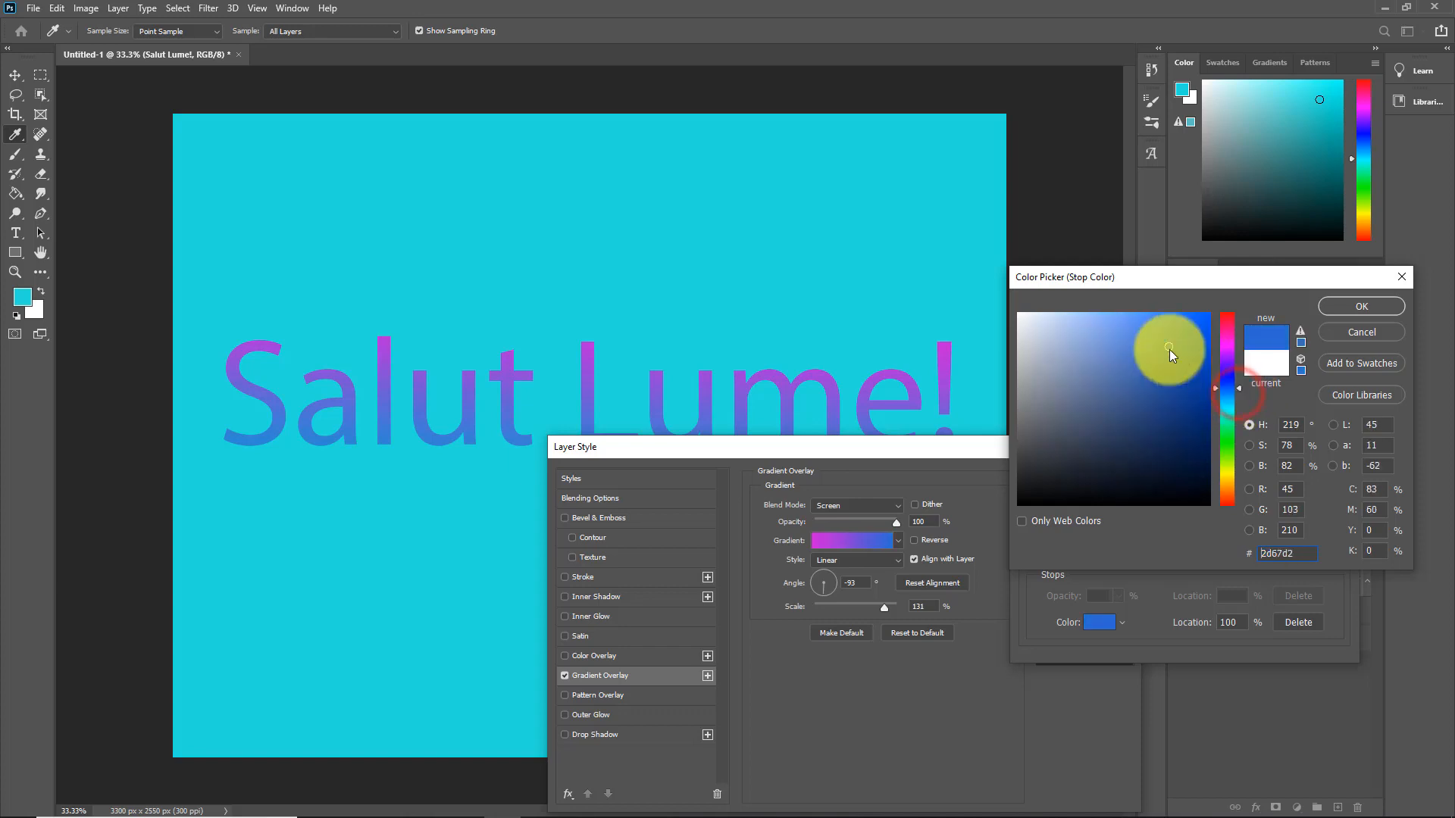
pyautogui.moveTo(1163, 348)
pyautogui.mouseDown()
pyautogui.moveTo(1179, 383)
pyautogui.moveTo(1181, 338)
pyautogui.moveTo(1147, 338)
pyautogui.moveTo(1171, 345)
pyautogui.mouseUp()
pyautogui.click(1238, 391)
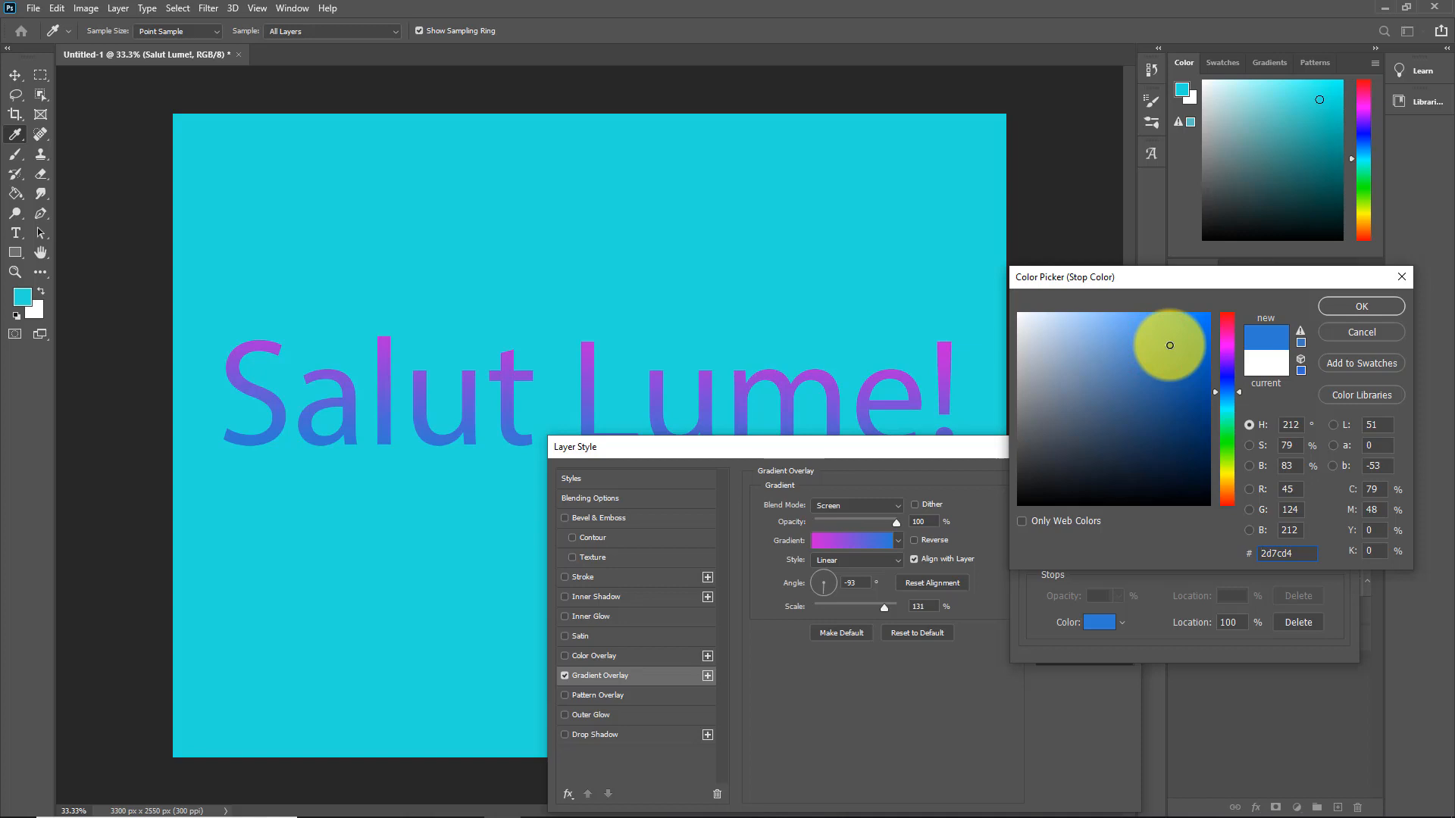
pyautogui.click(1361, 306)
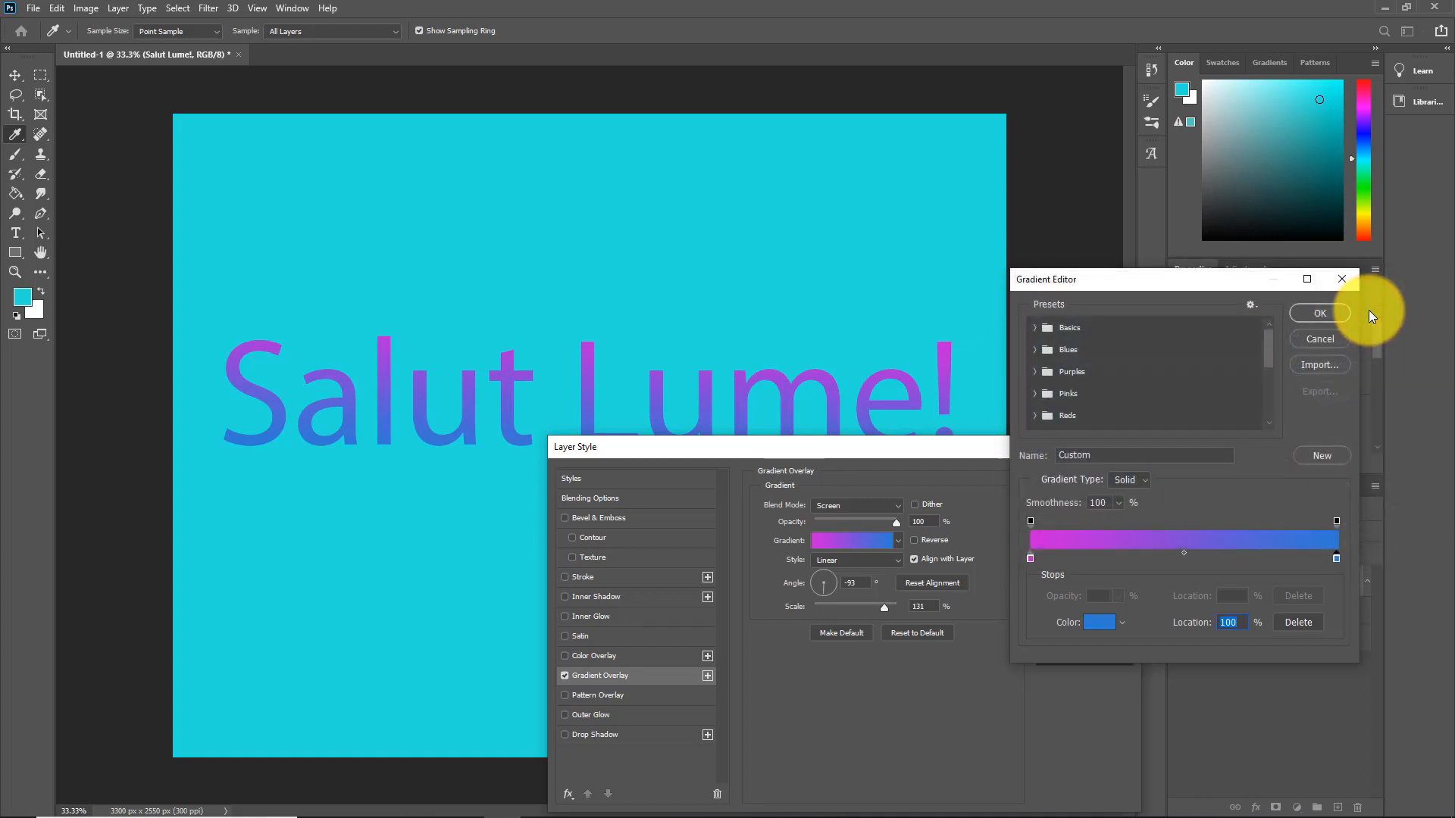
pyautogui.click(1324, 312)
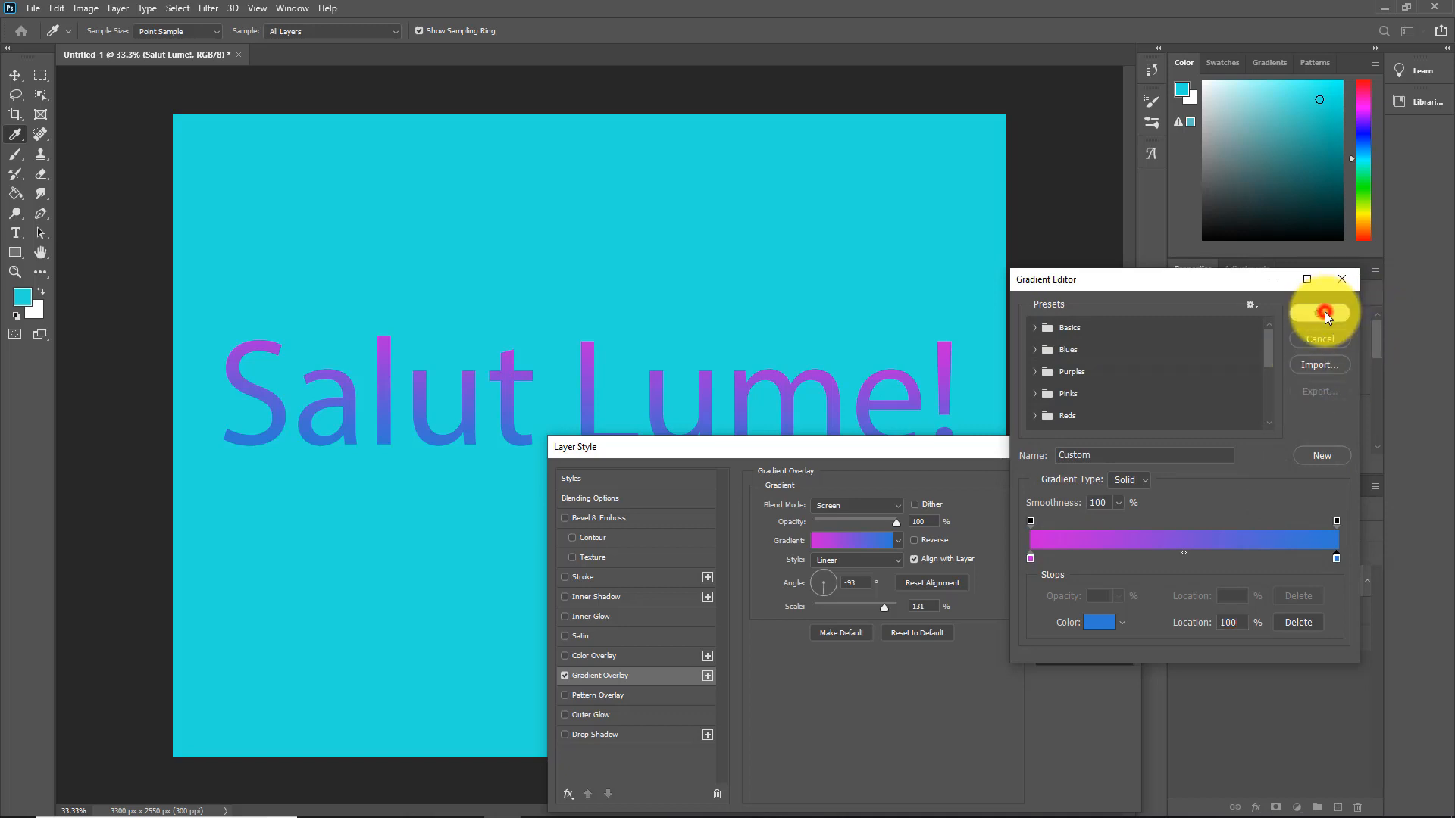
# Step: Try the Radial, Angle, Reflected and Diamond styles on the text's gradient overlay
pyautogui.click(898, 560)
pyautogui.click(857, 583)
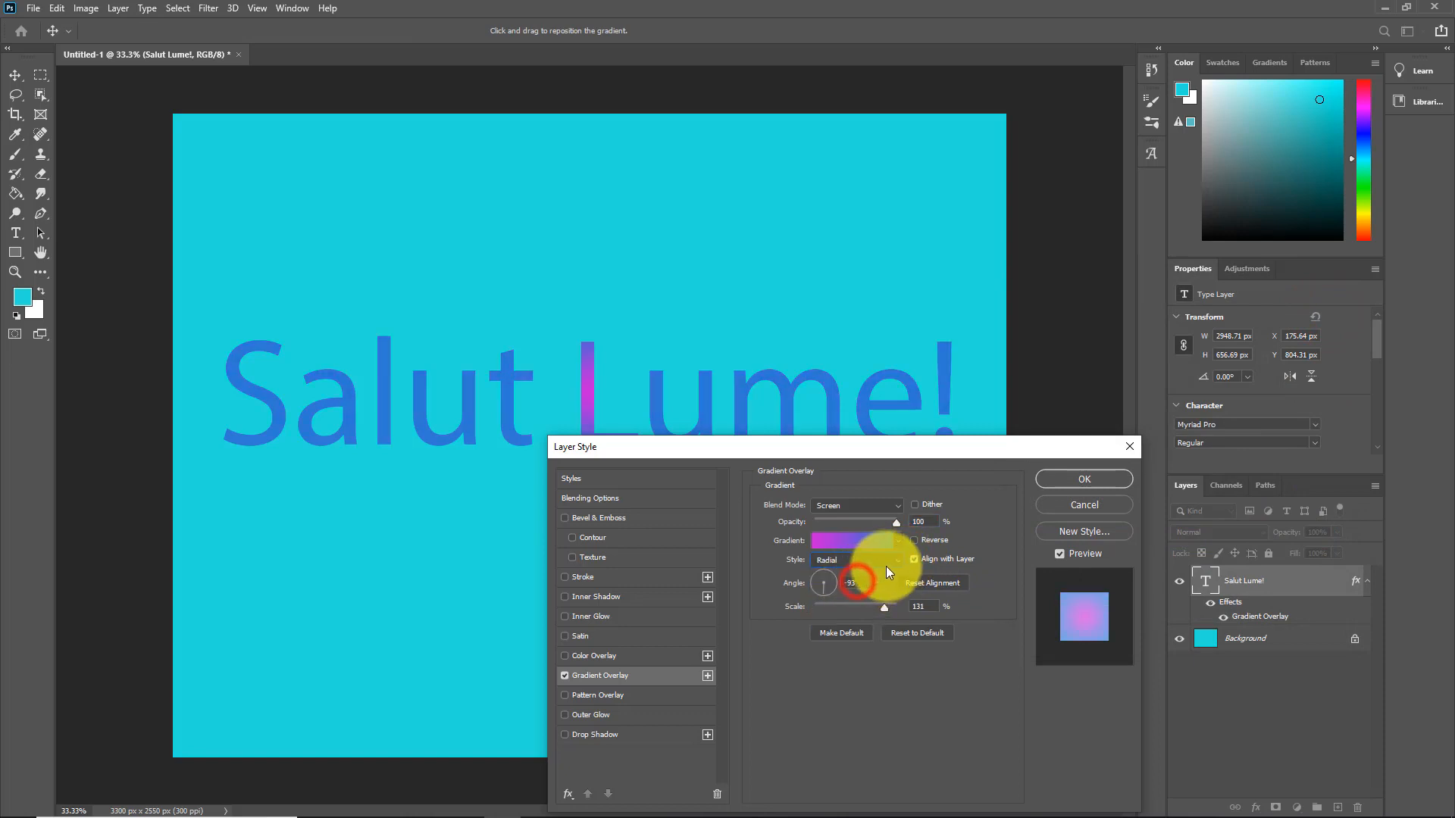
pyautogui.click(898, 560)
pyautogui.click(862, 596)
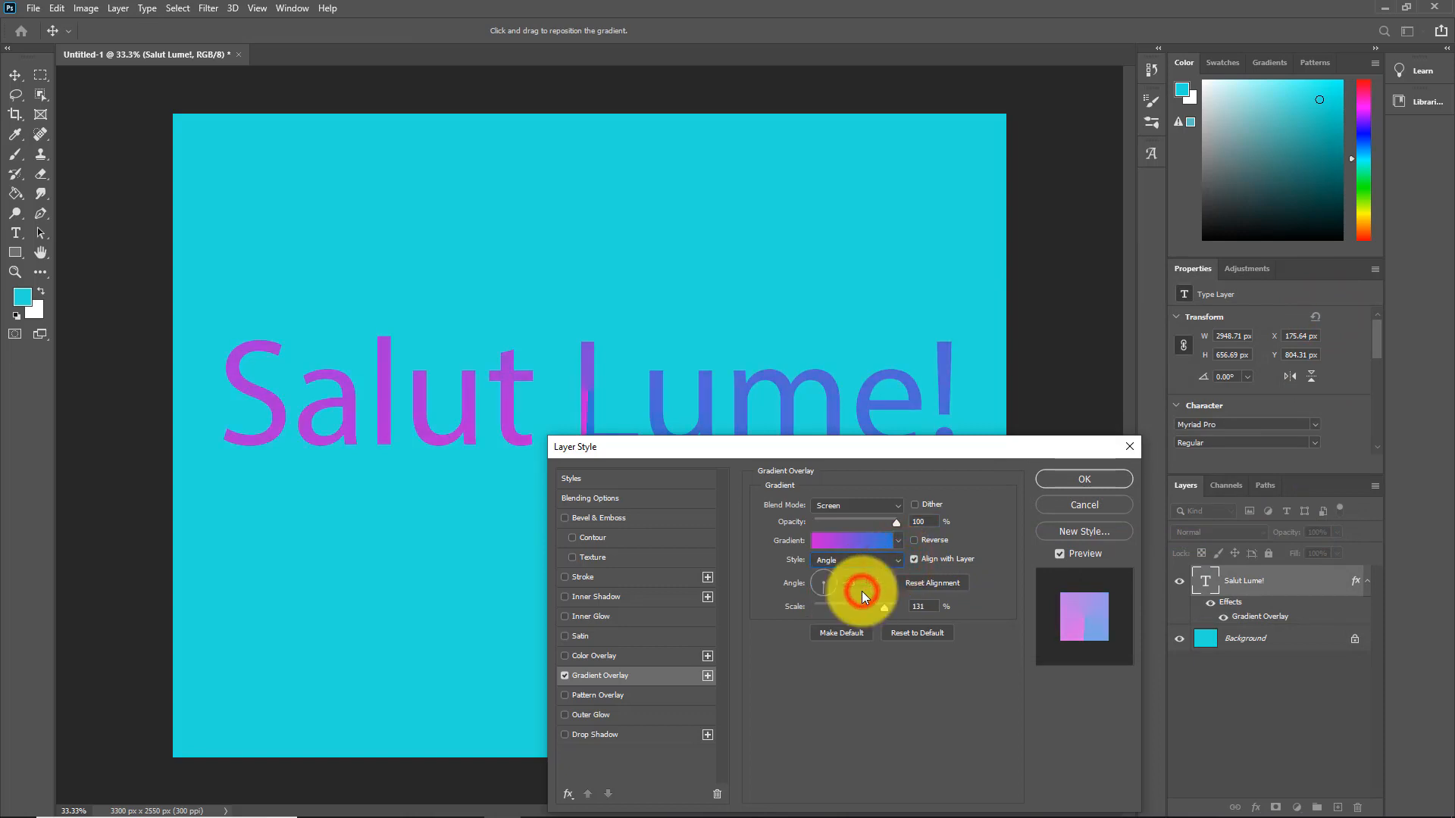
pyautogui.click(898, 558)
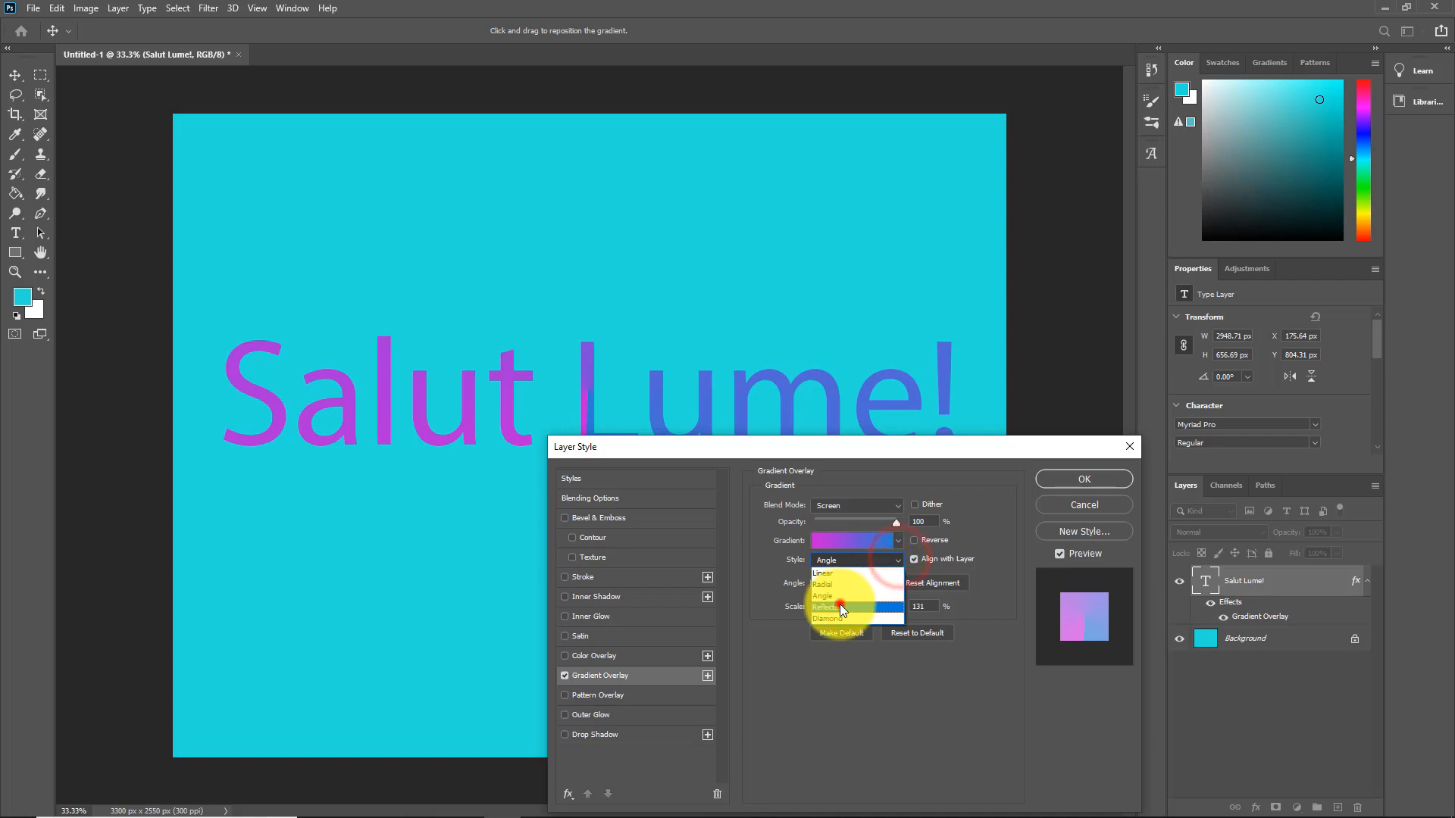
pyautogui.click(841, 605)
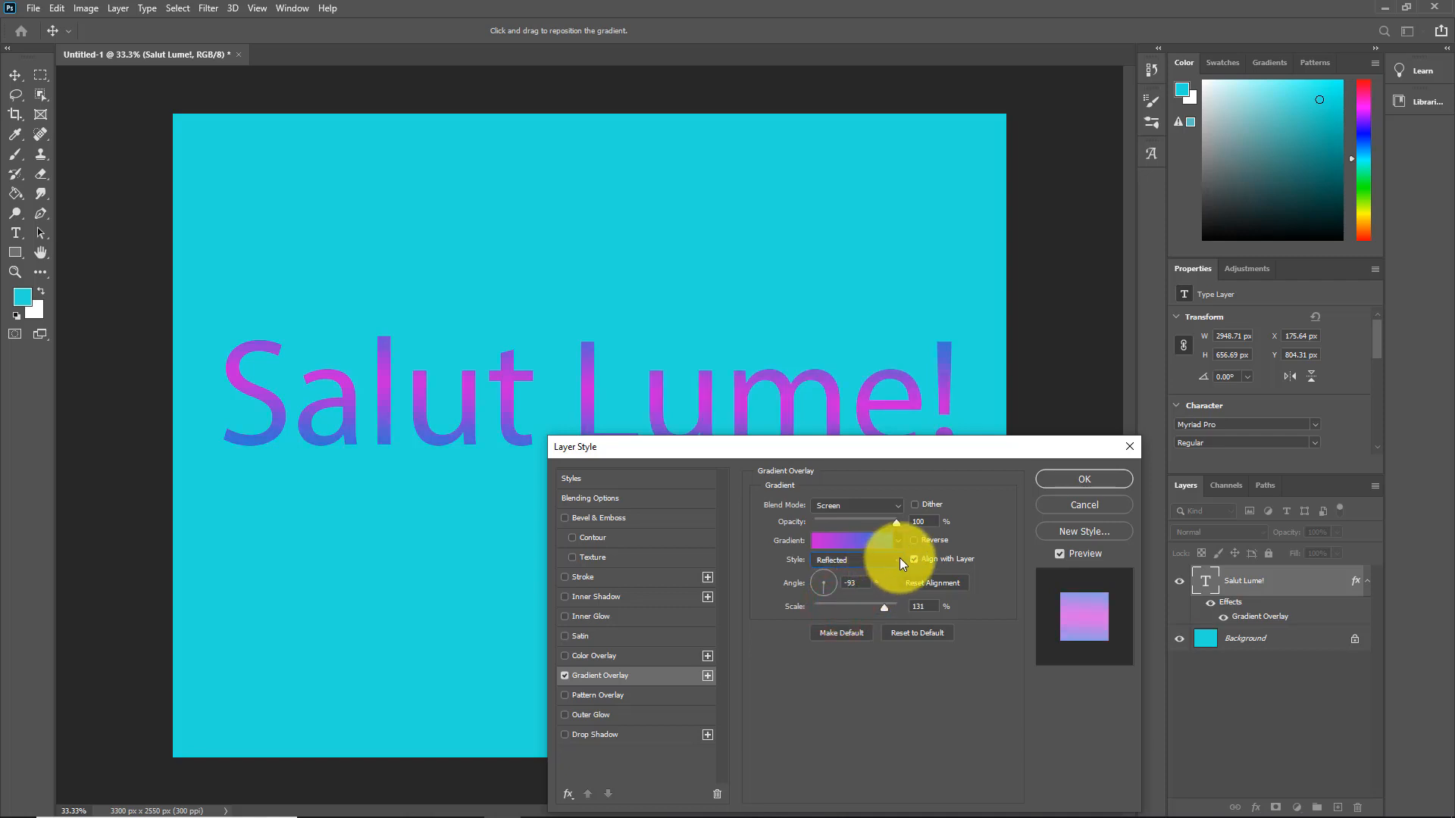
pyautogui.click(898, 558)
pyautogui.click(835, 616)
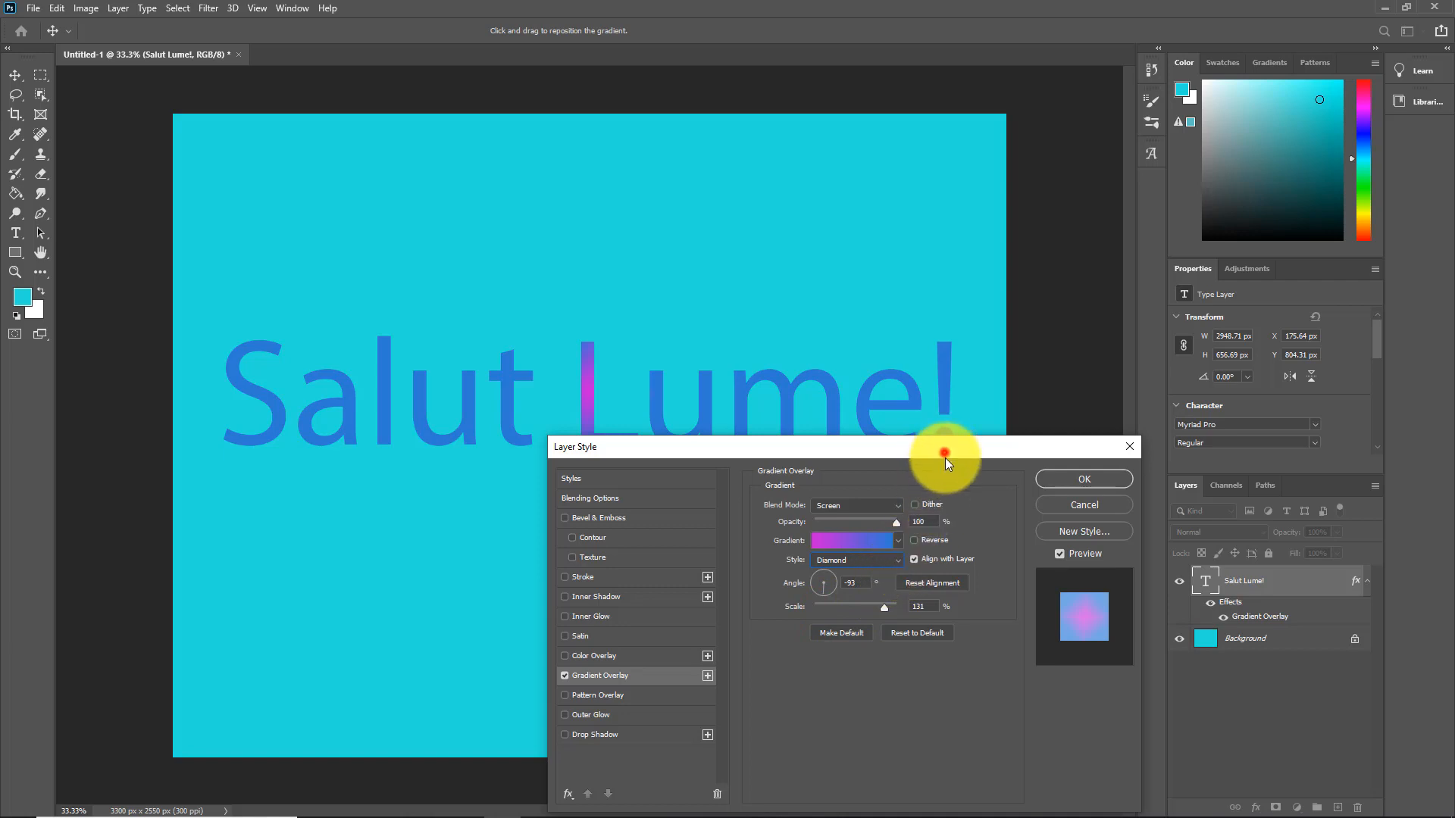
# Step: Set the overlay's gradient style to Reflected with an angle of 90° and apply the layer style
pyautogui.moveTo(944, 457); pyautogui.dragTo(953, 509)
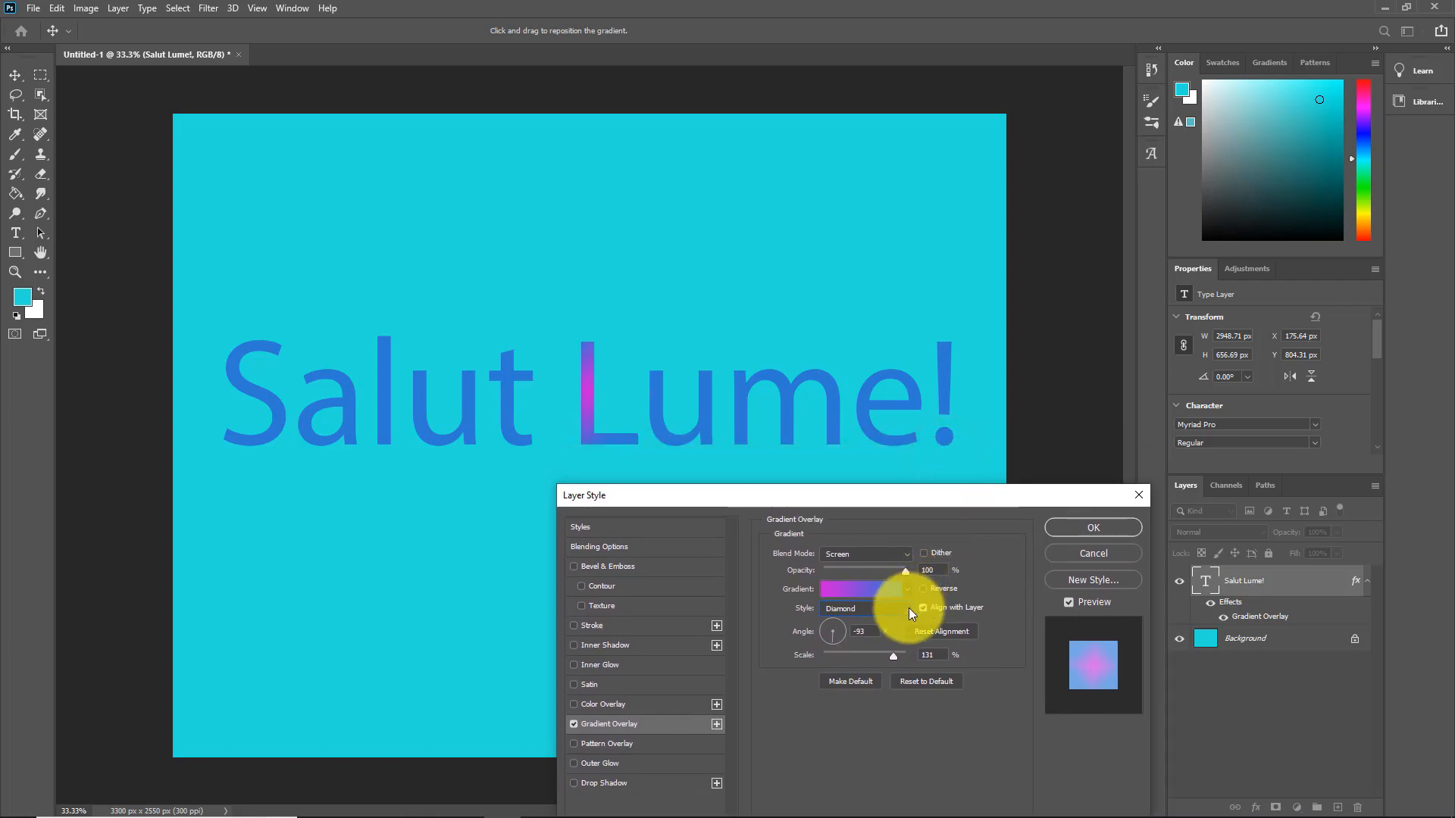
pyautogui.click(907, 607)
pyautogui.click(865, 655)
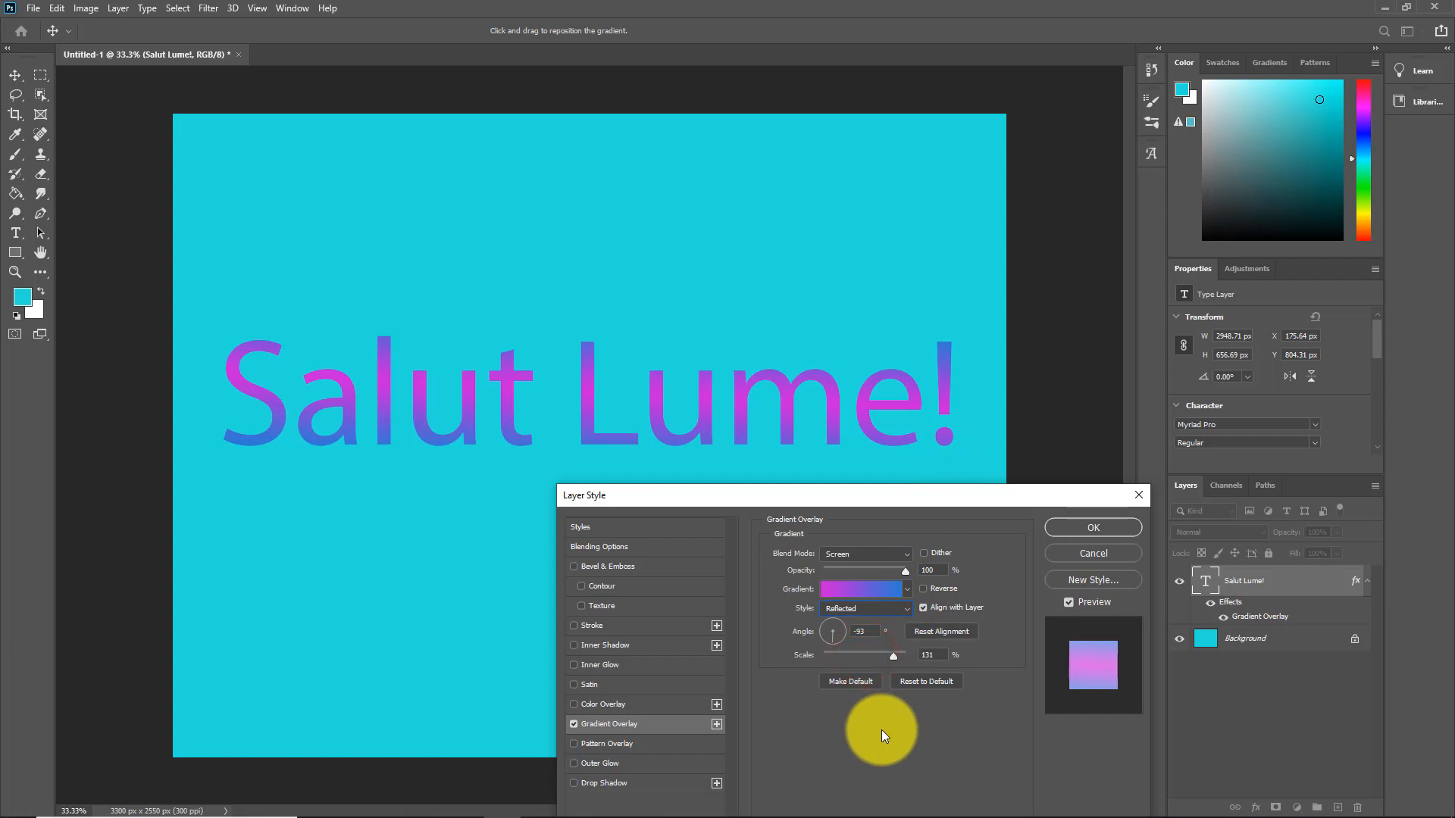
pyautogui.click(864, 632)
pyautogui.write('90')
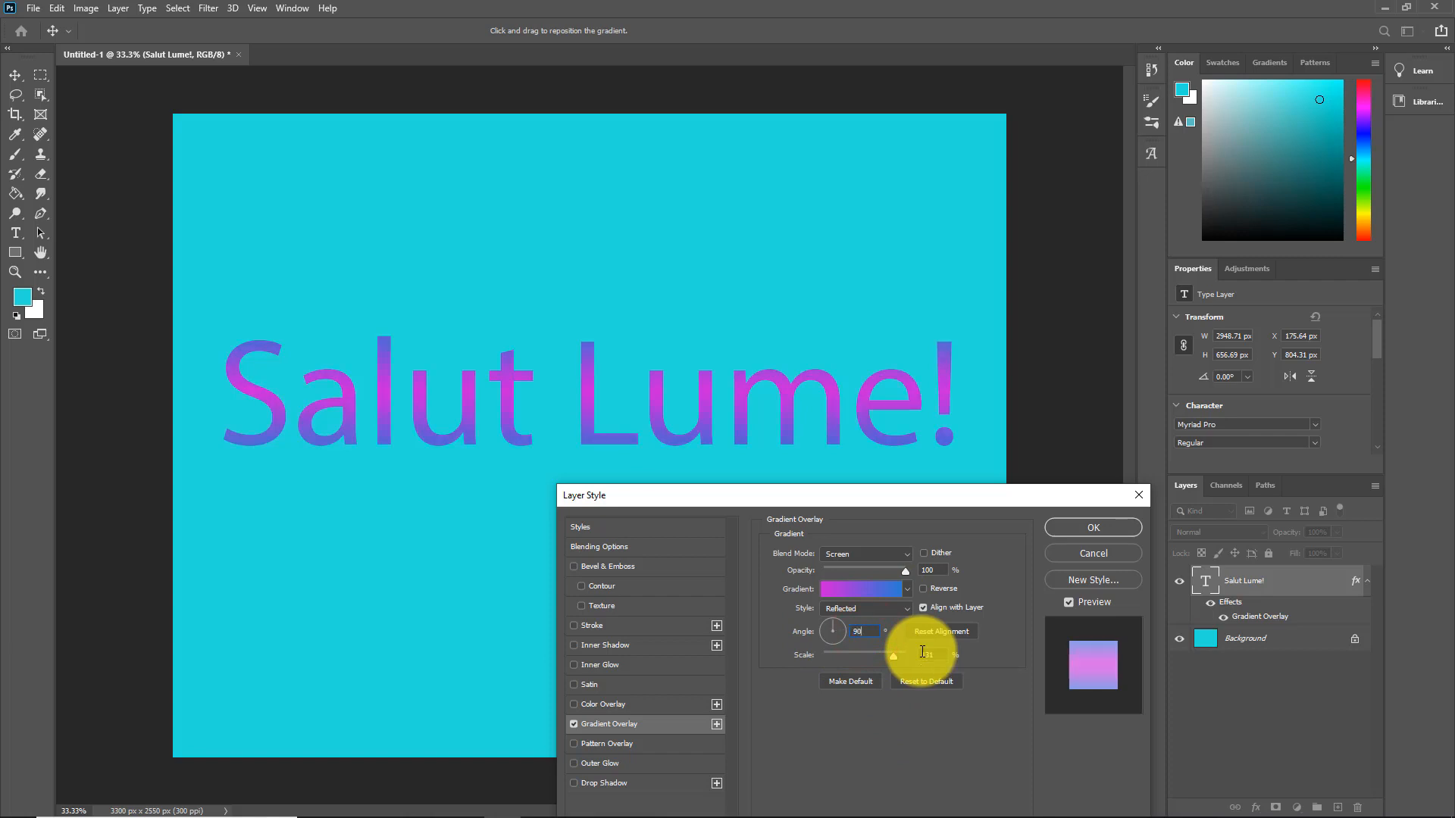
pyautogui.press('Return')
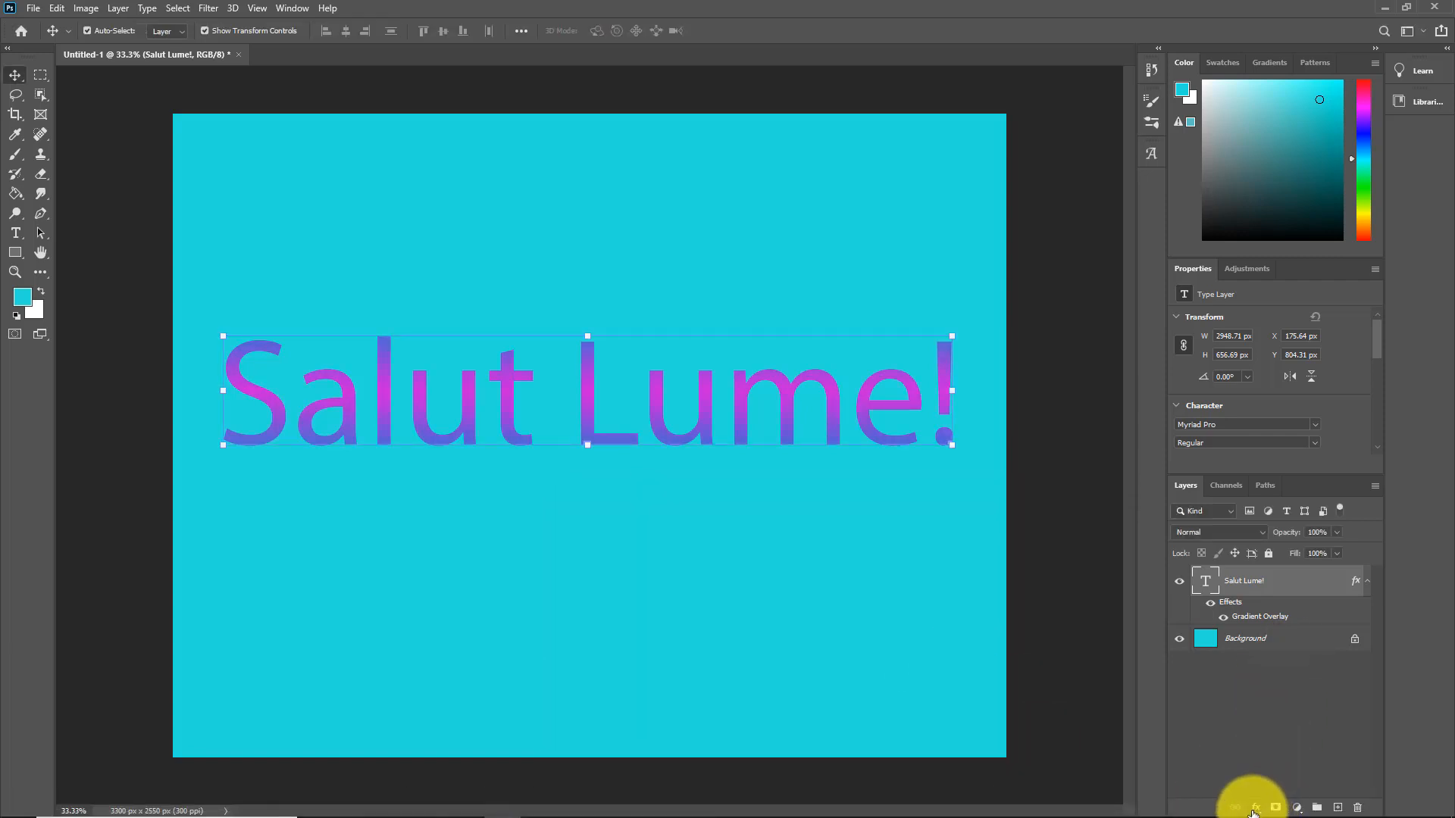
# Step: Reopen the Gradient Overlay settings of the text layer and move the dialog clear of the text
pyautogui.click(1251, 809)
pyautogui.click(1280, 766)
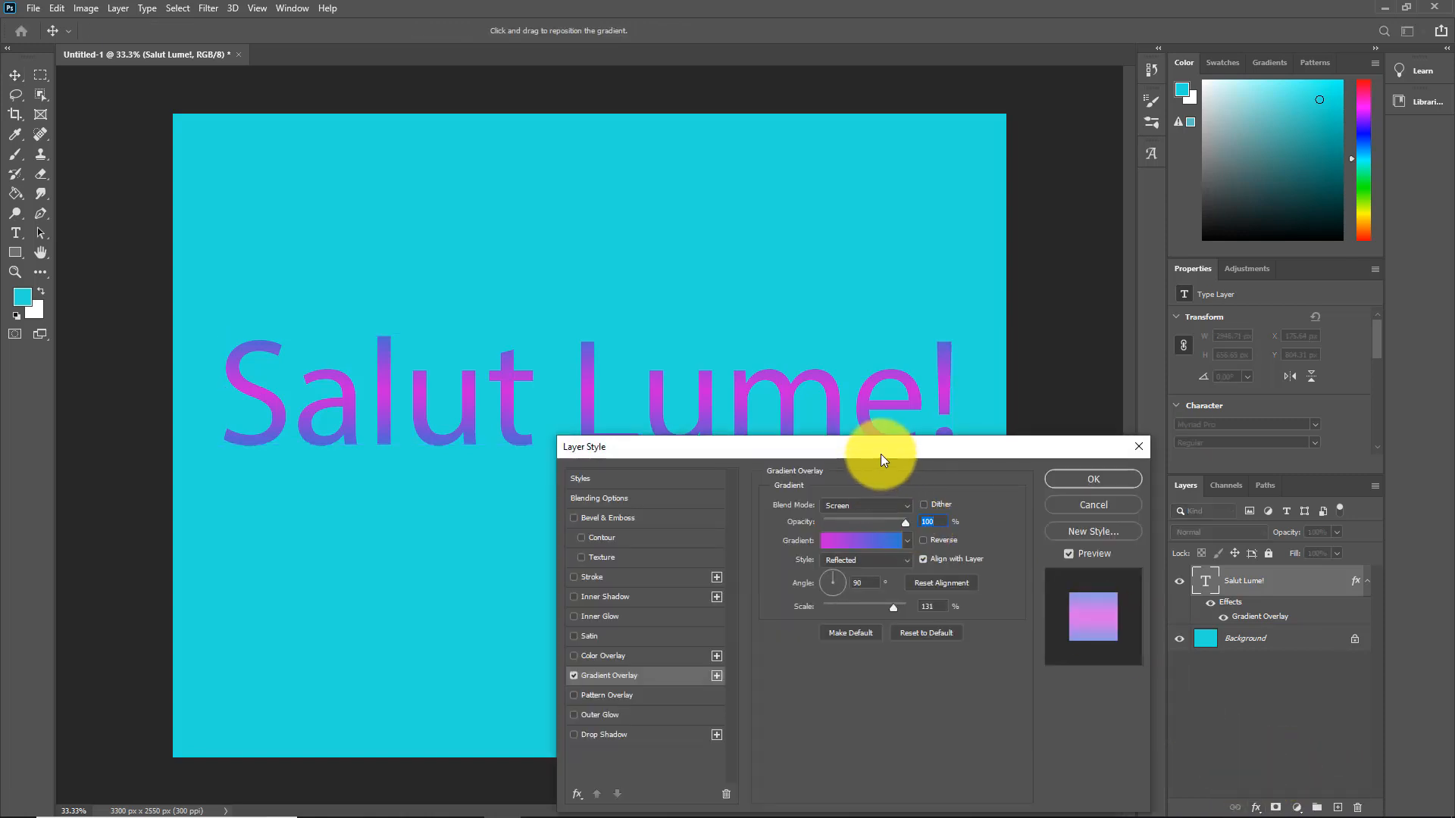
pyautogui.moveTo(881, 453); pyautogui.dragTo(890, 517)
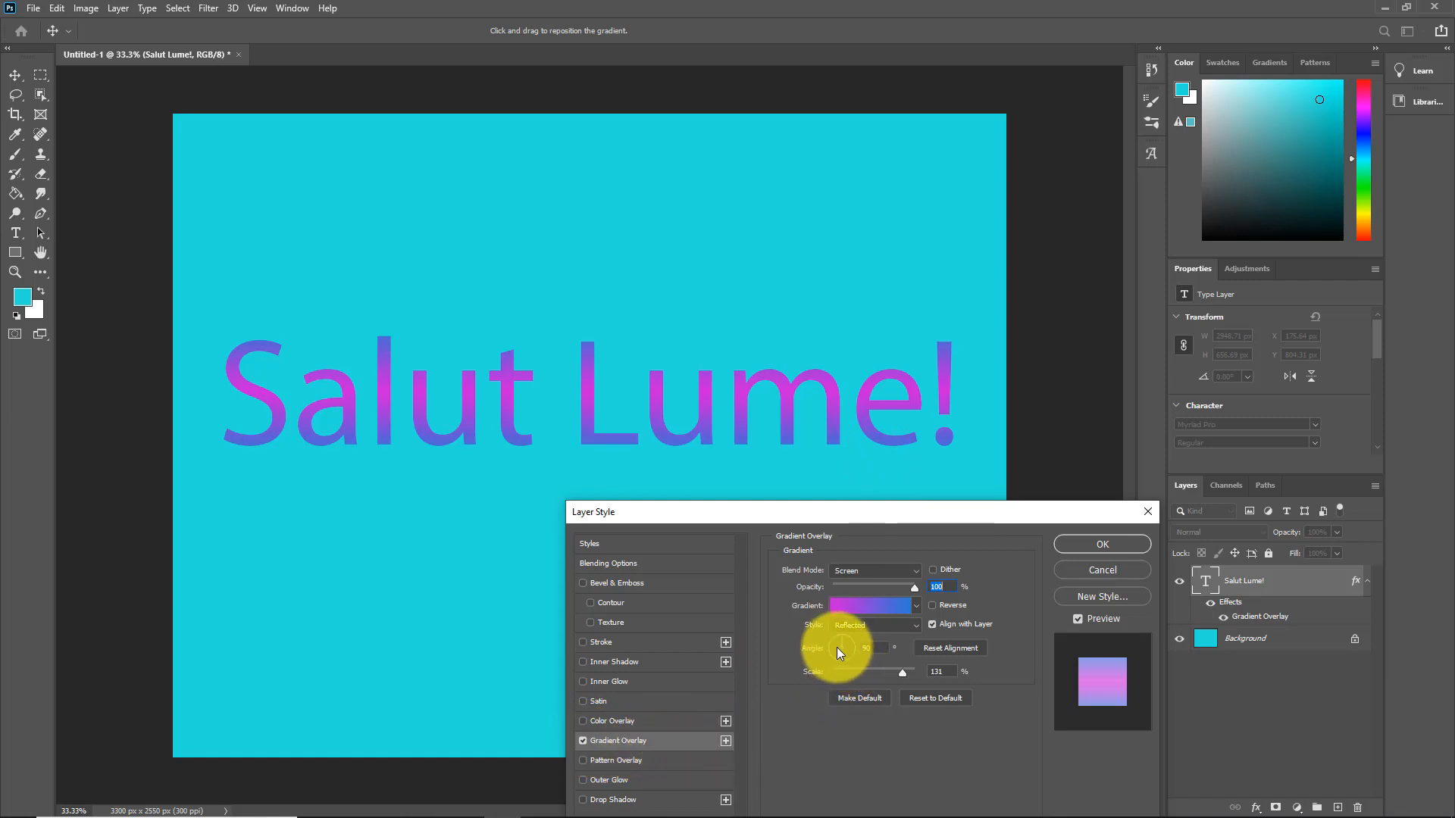
# Step: Try different angles for the reflected gradient on the text and return it to 90°
pyautogui.moveTo(837, 647); pyautogui.dragTo(835, 641)
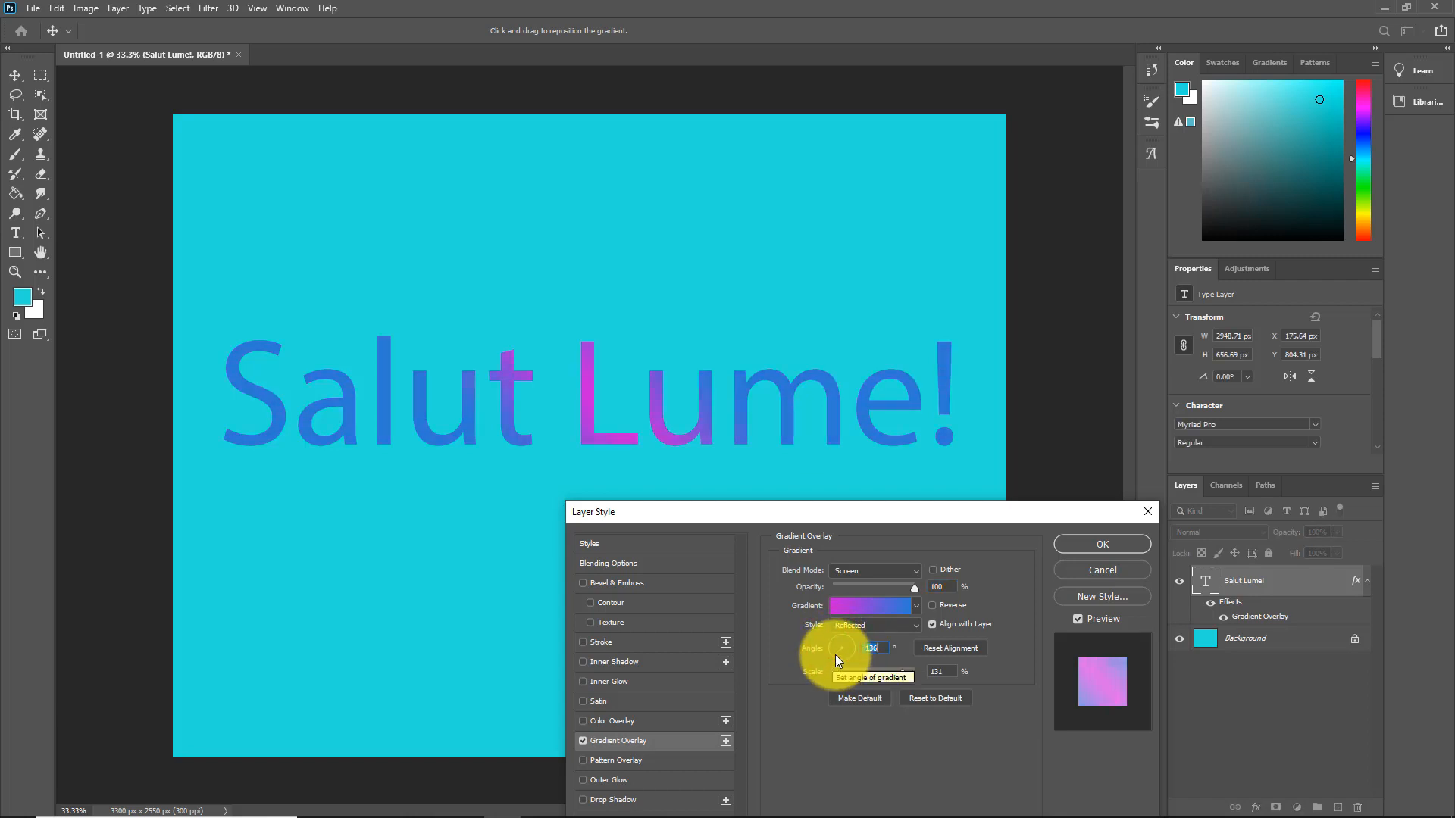
pyautogui.moveTo(835, 655); pyautogui.dragTo(842, 661)
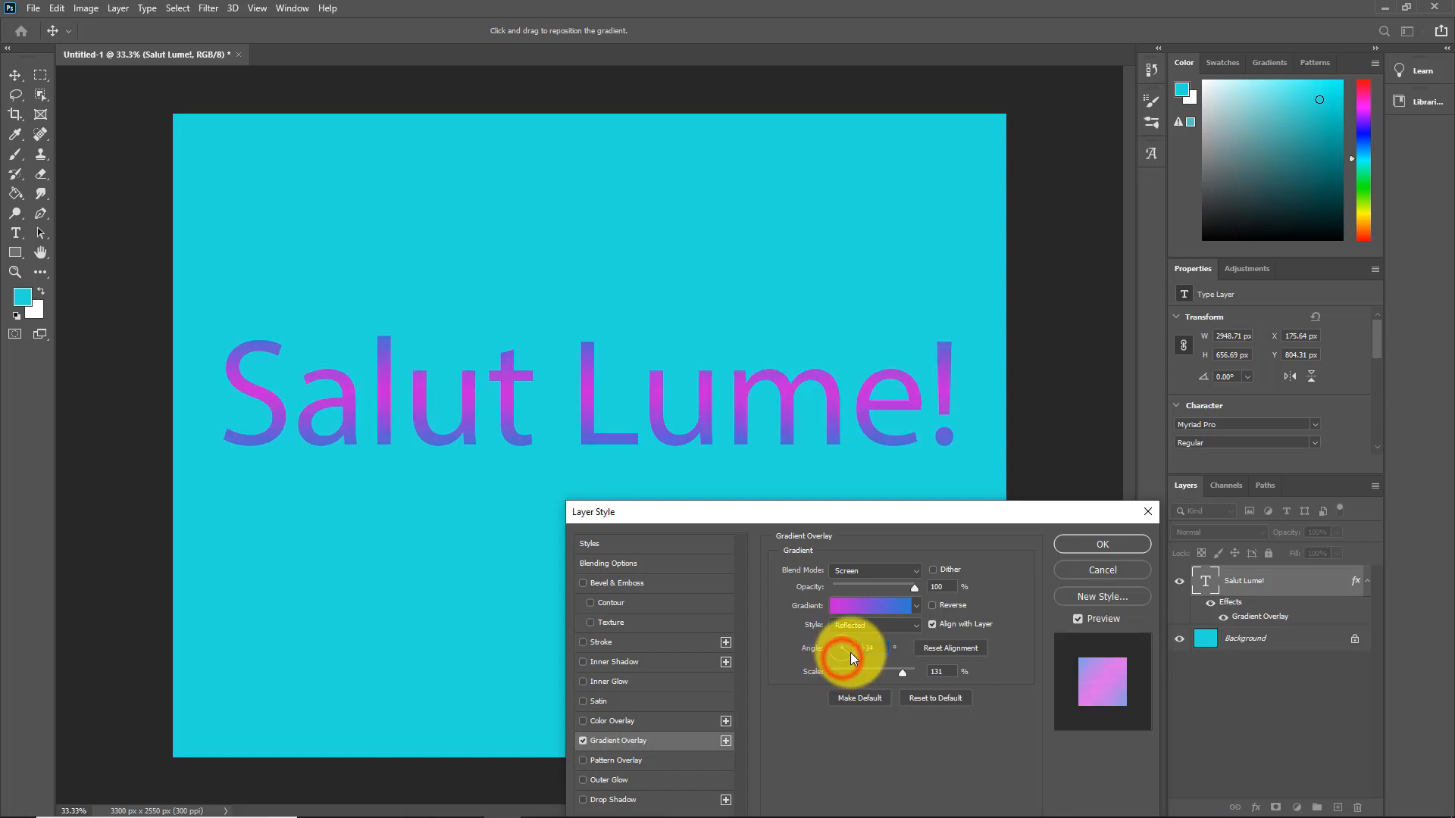
pyautogui.click(854, 641)
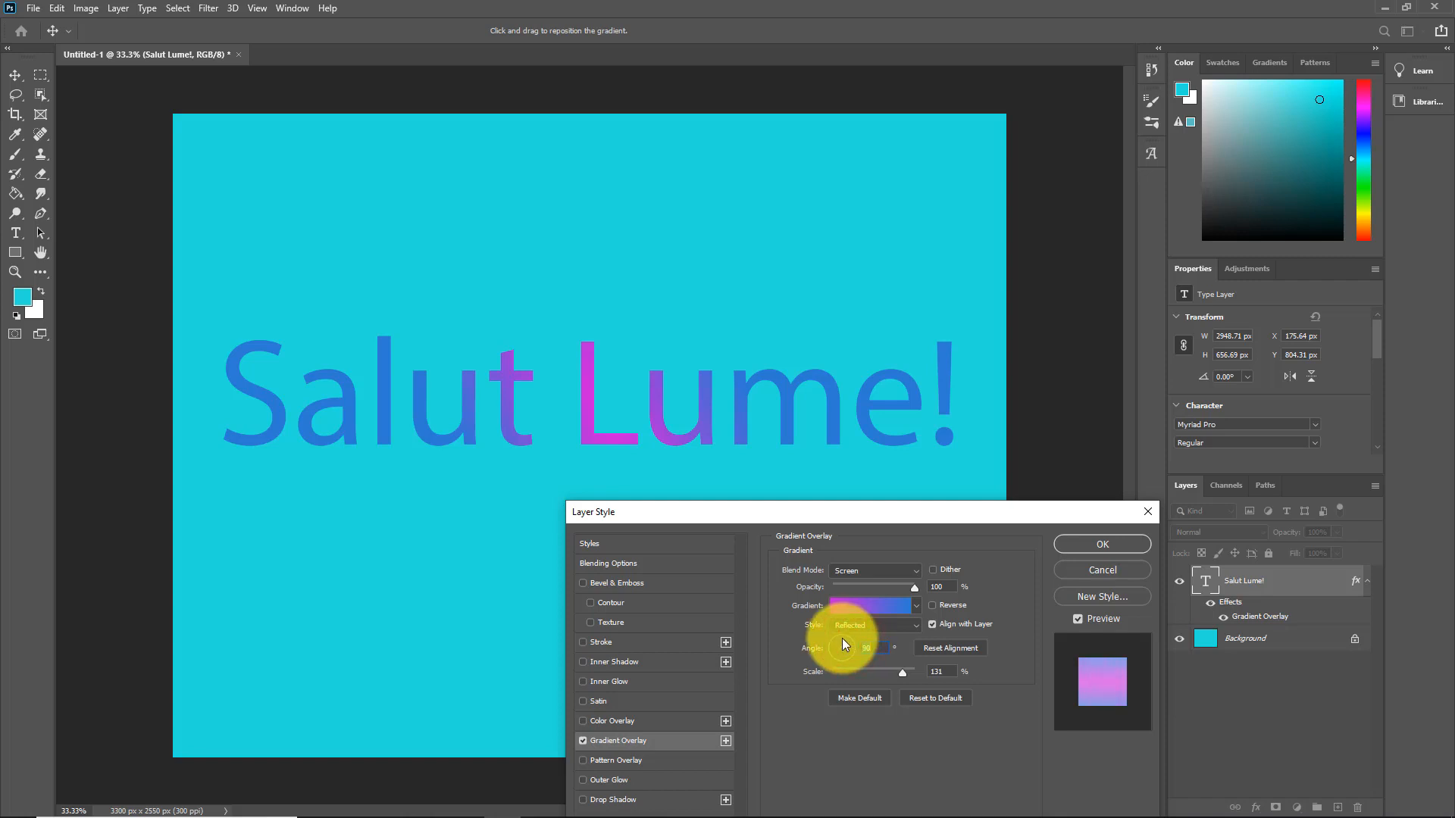
pyautogui.moveTo(843, 638); pyautogui.dragTo(843, 638)
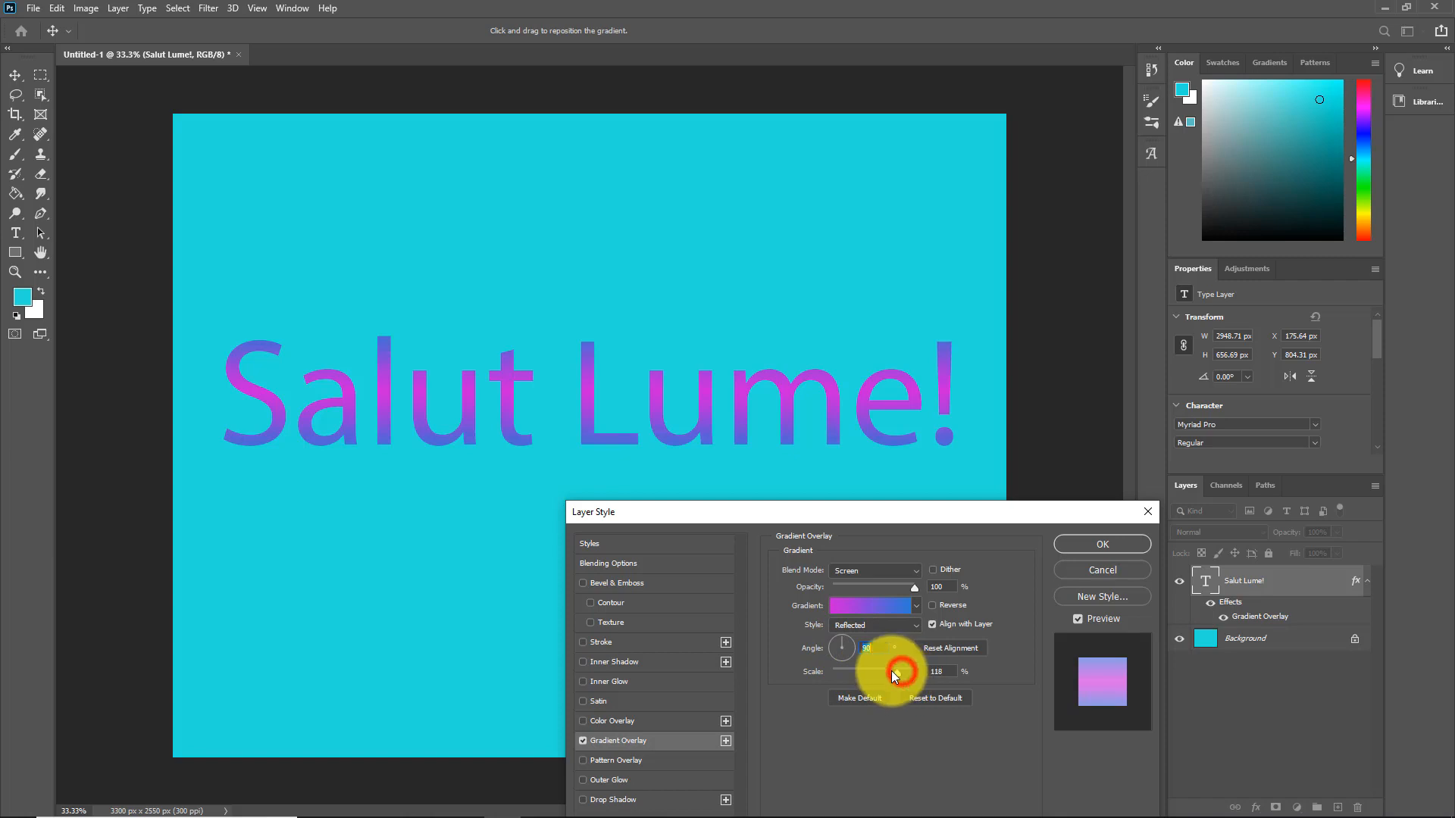
# Step: Set the gradient overlay's scale to 110% and switch Reverse on and back off to compare the direction
pyautogui.moveTo(891, 672)
pyautogui.mouseDown()
pyautogui.moveTo(827, 671)
pyautogui.moveTo(865, 683)
pyautogui.mouseUp()
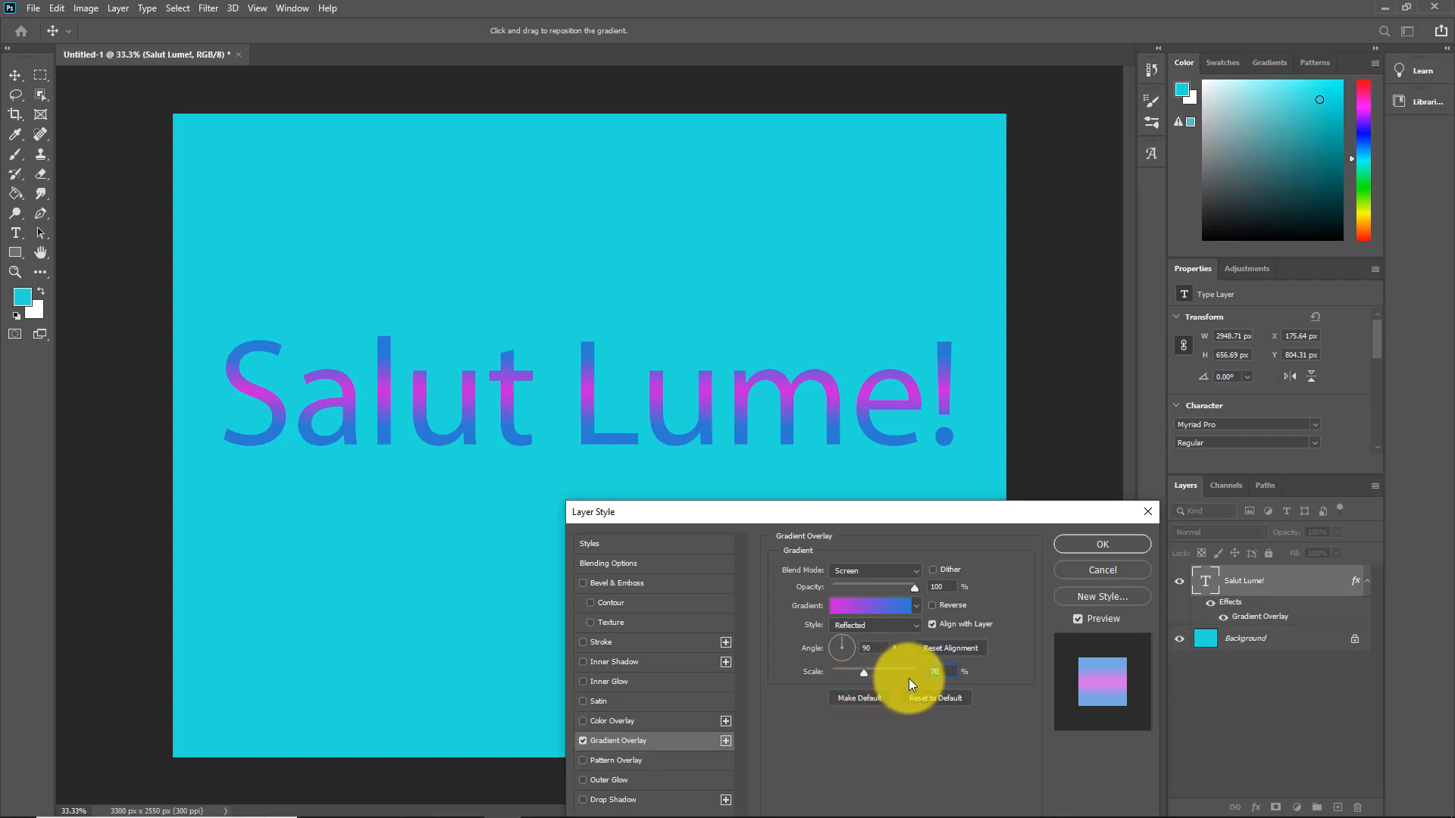
pyautogui.moveTo(866, 671); pyautogui.dragTo(888, 671)
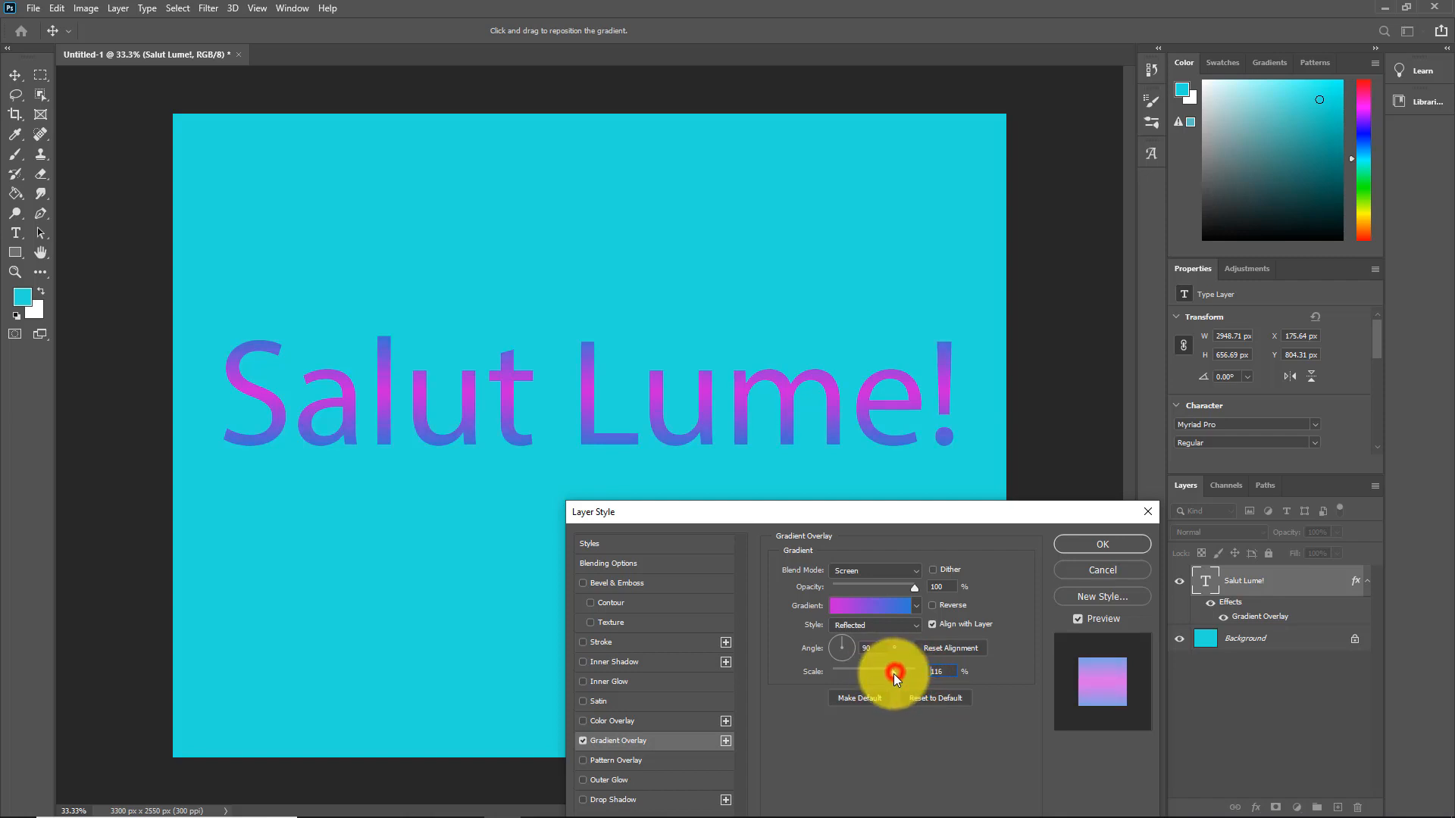
pyautogui.click(890, 674)
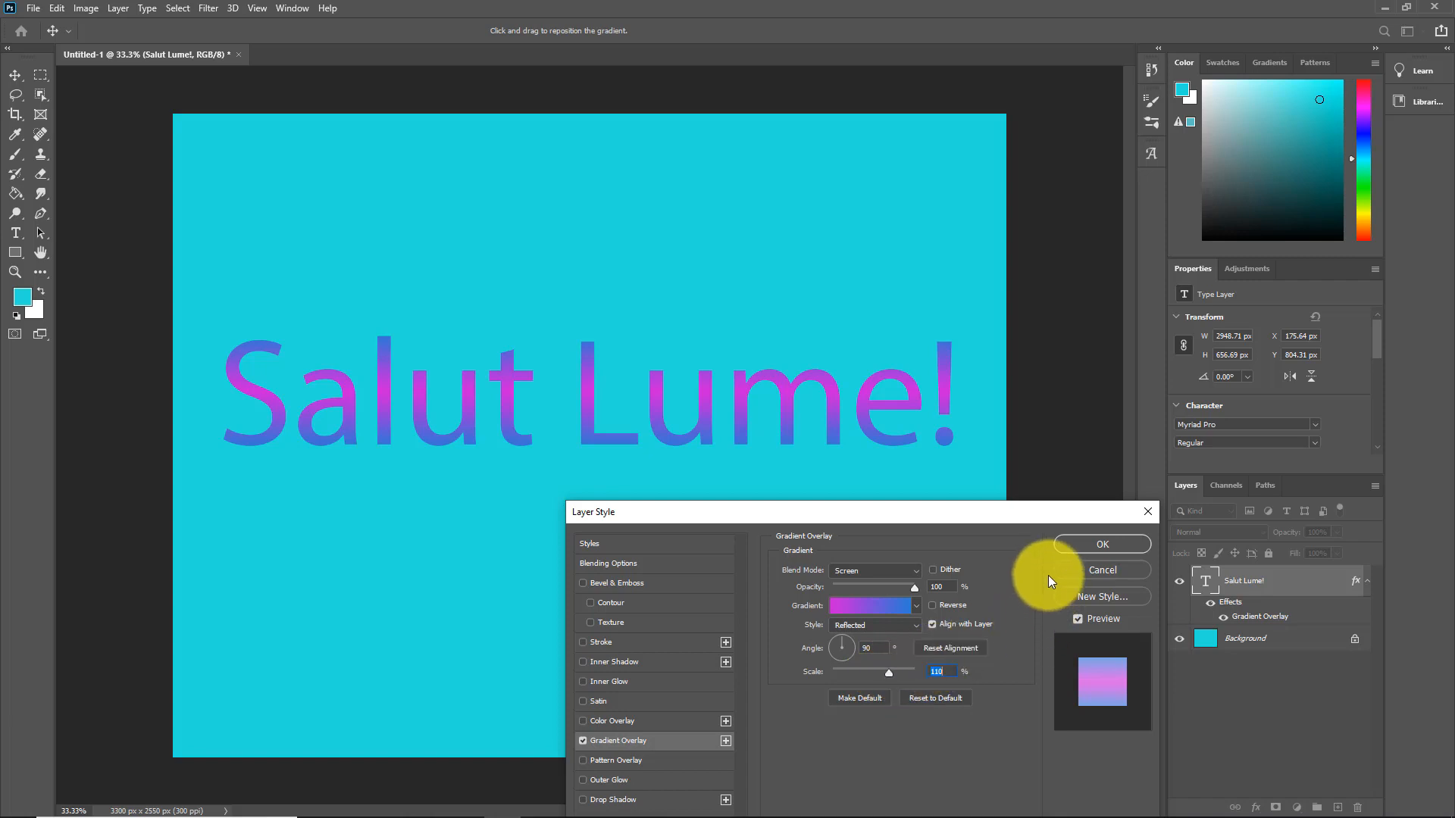
pyautogui.click(933, 606)
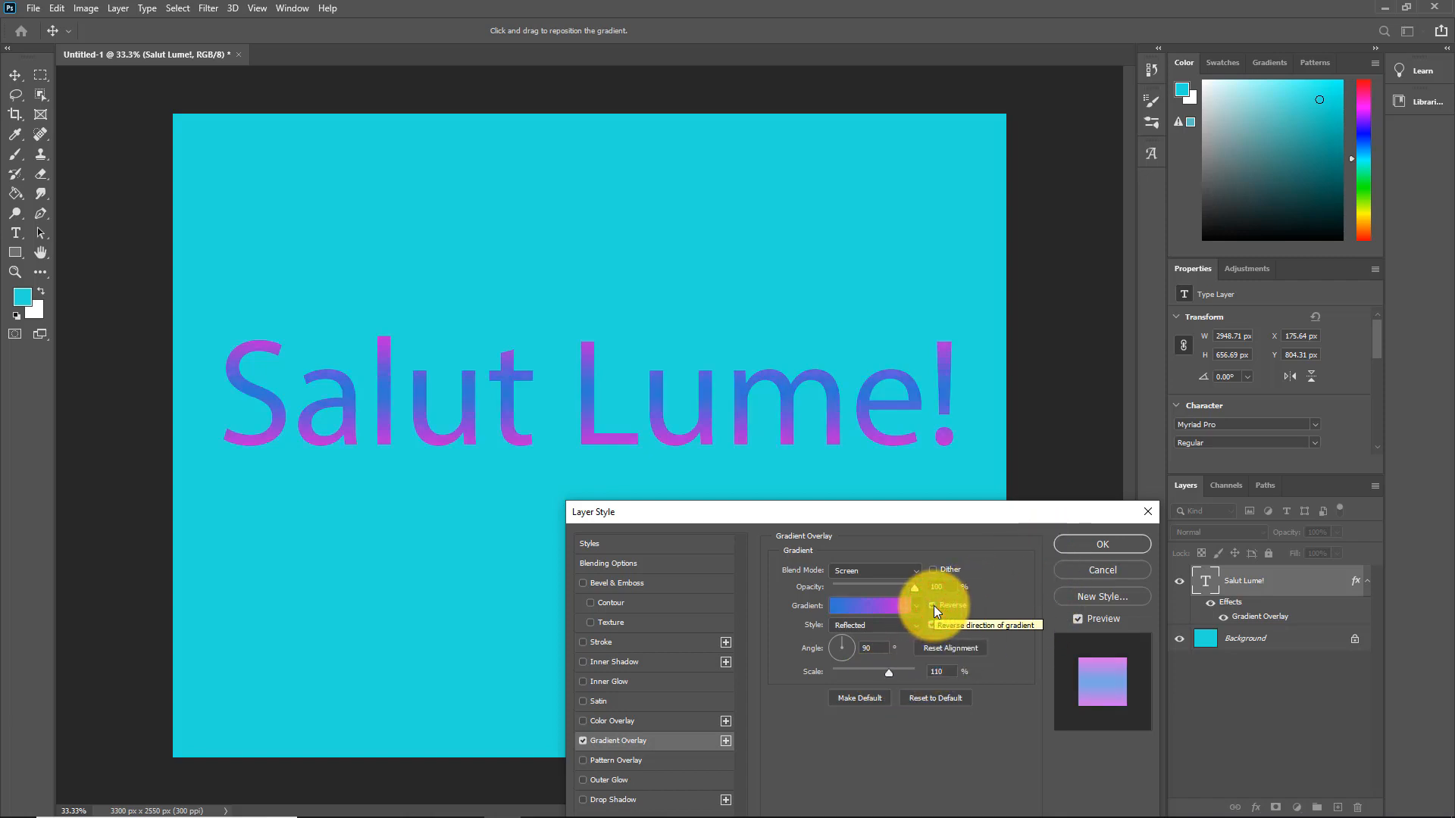
pyautogui.click(934, 606)
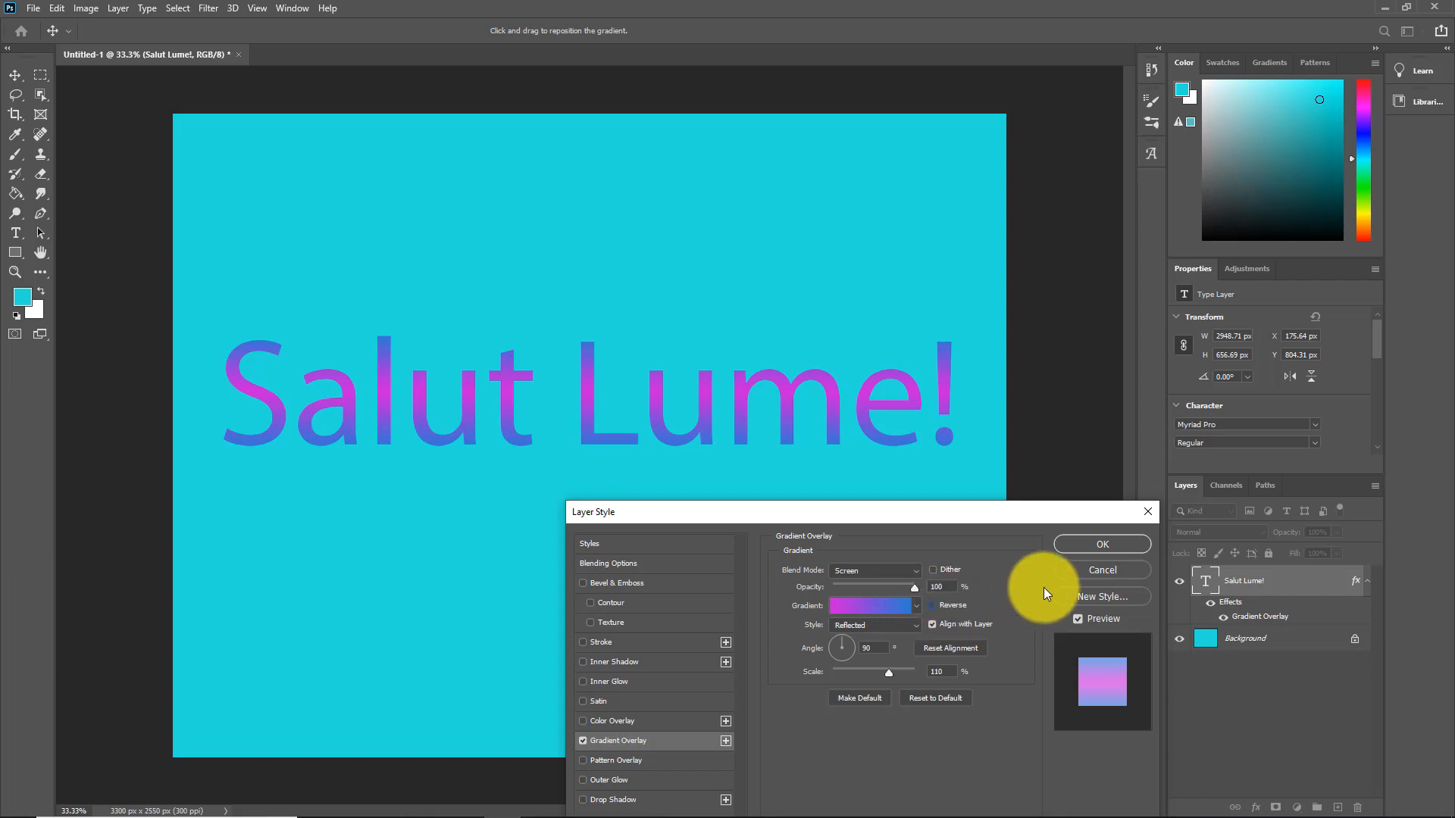
# Step: Apply the text's gradient overlay settings, and hide and reshow the "Salut Lume!" layer
pyautogui.click(1118, 539)
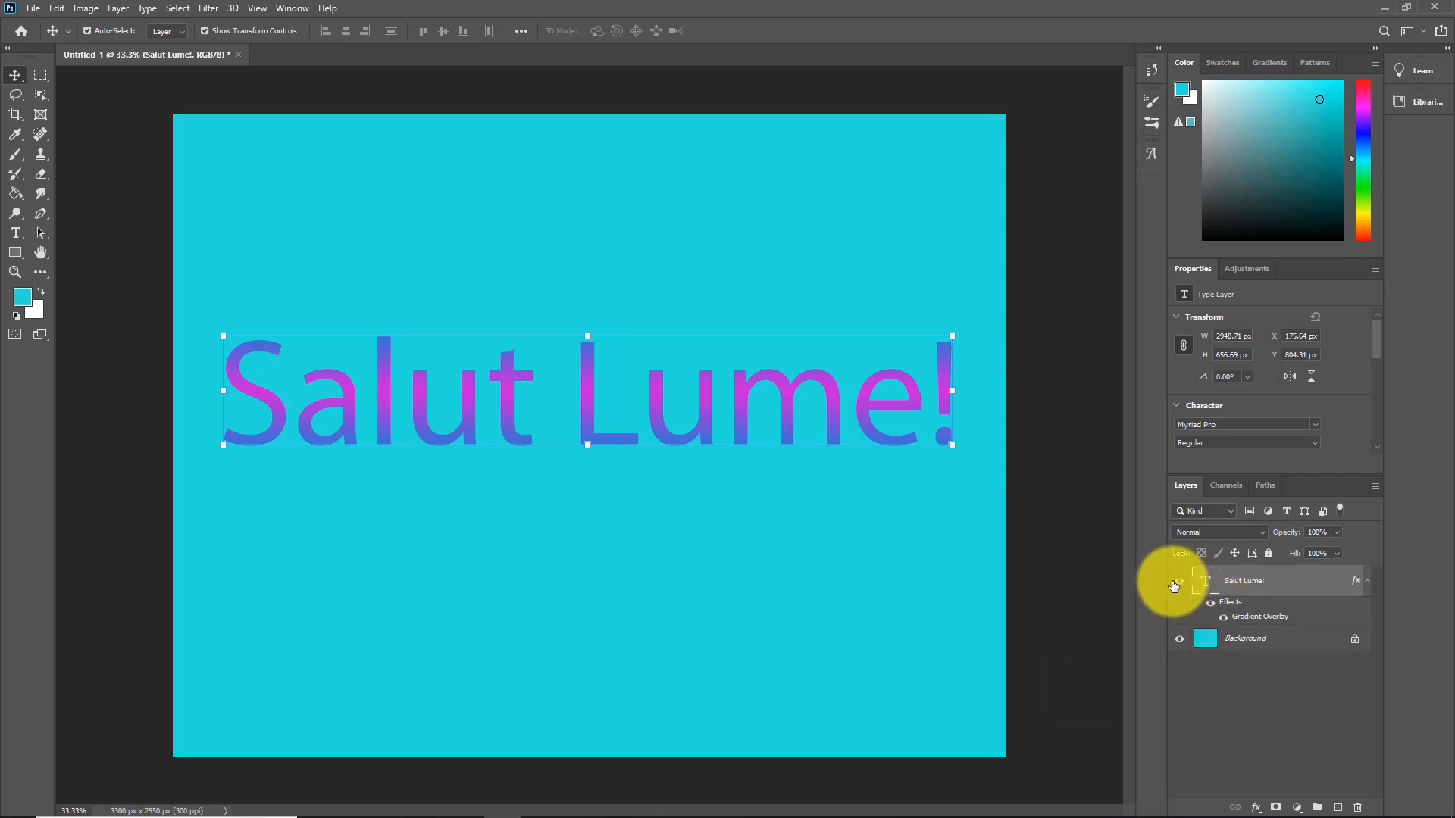
pyautogui.click(1179, 581)
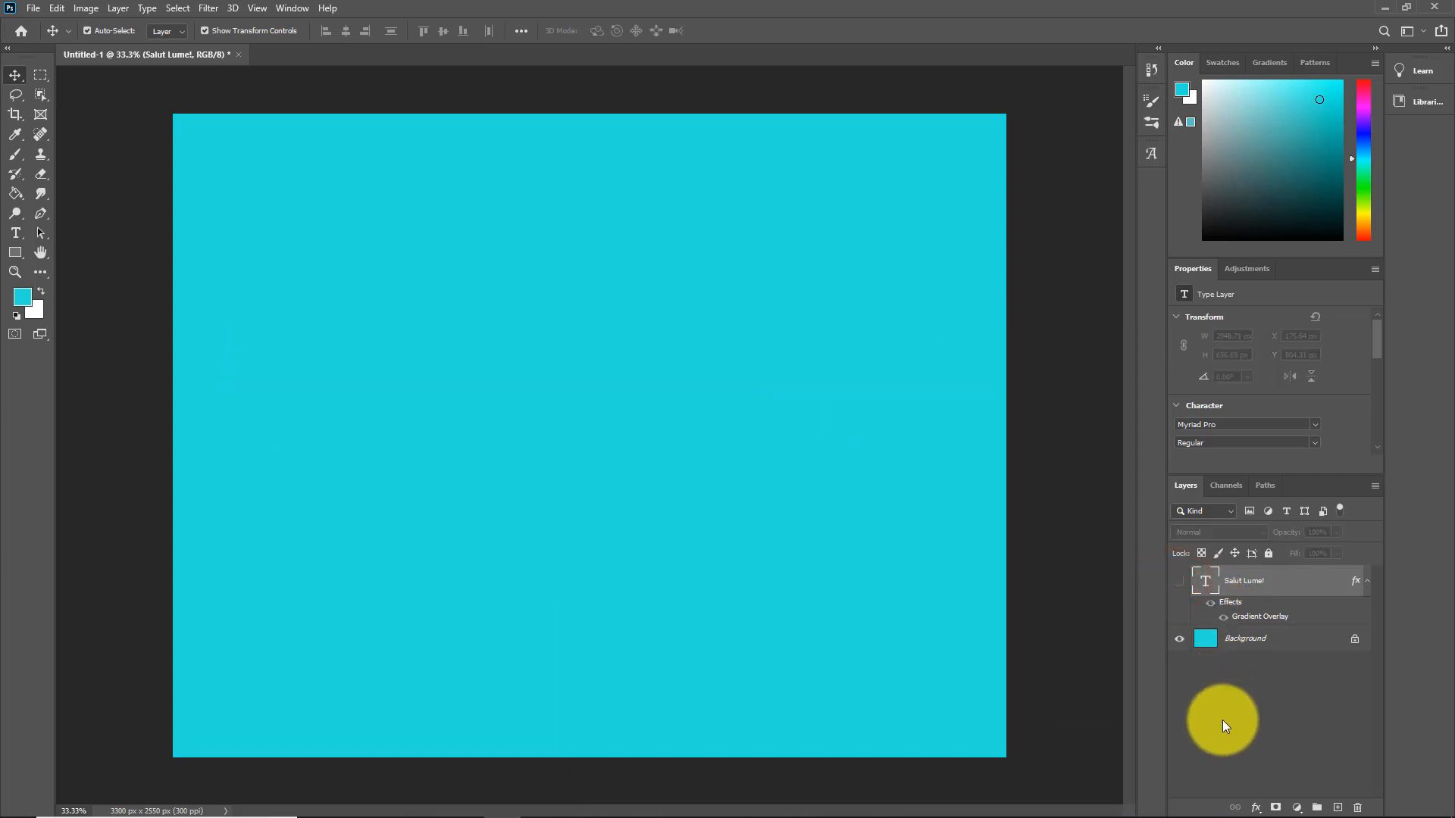
pyautogui.click(1180, 582)
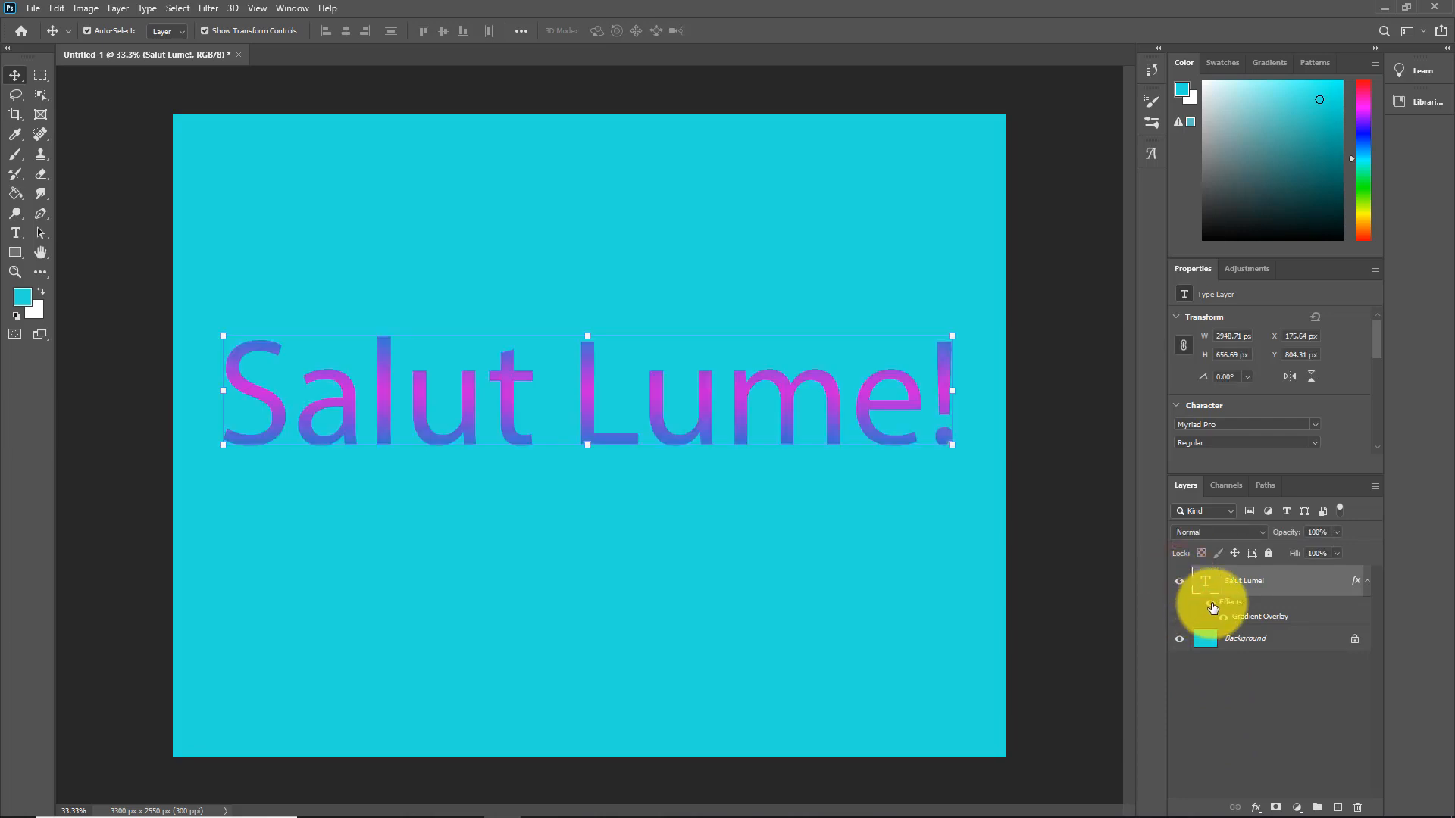
# Step: Switch all effects of the text layer off and on, and do the same with only its Gradient Overlay
pyautogui.click(1211, 602)
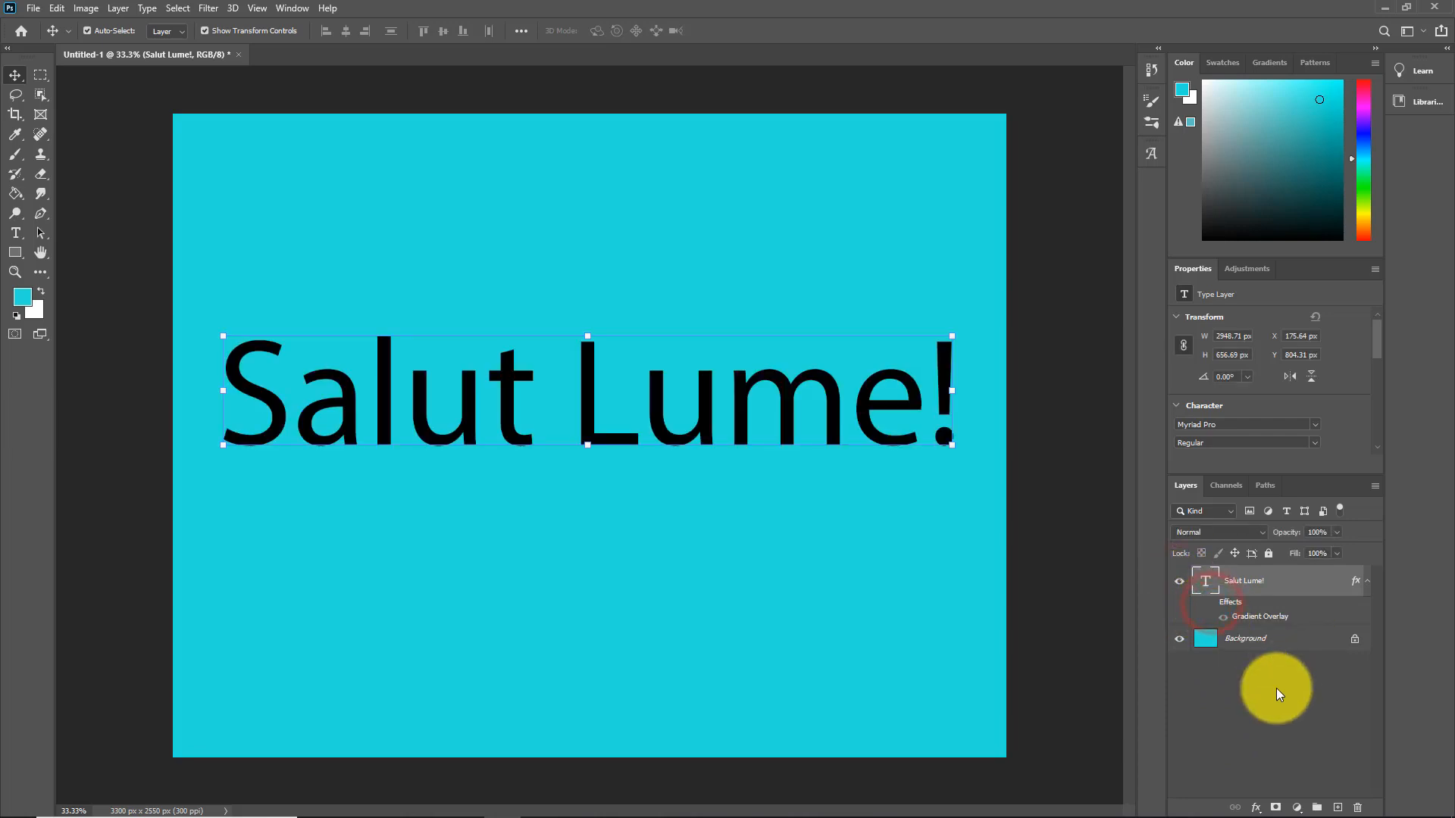
pyautogui.click(1210, 602)
pyautogui.click(1222, 617)
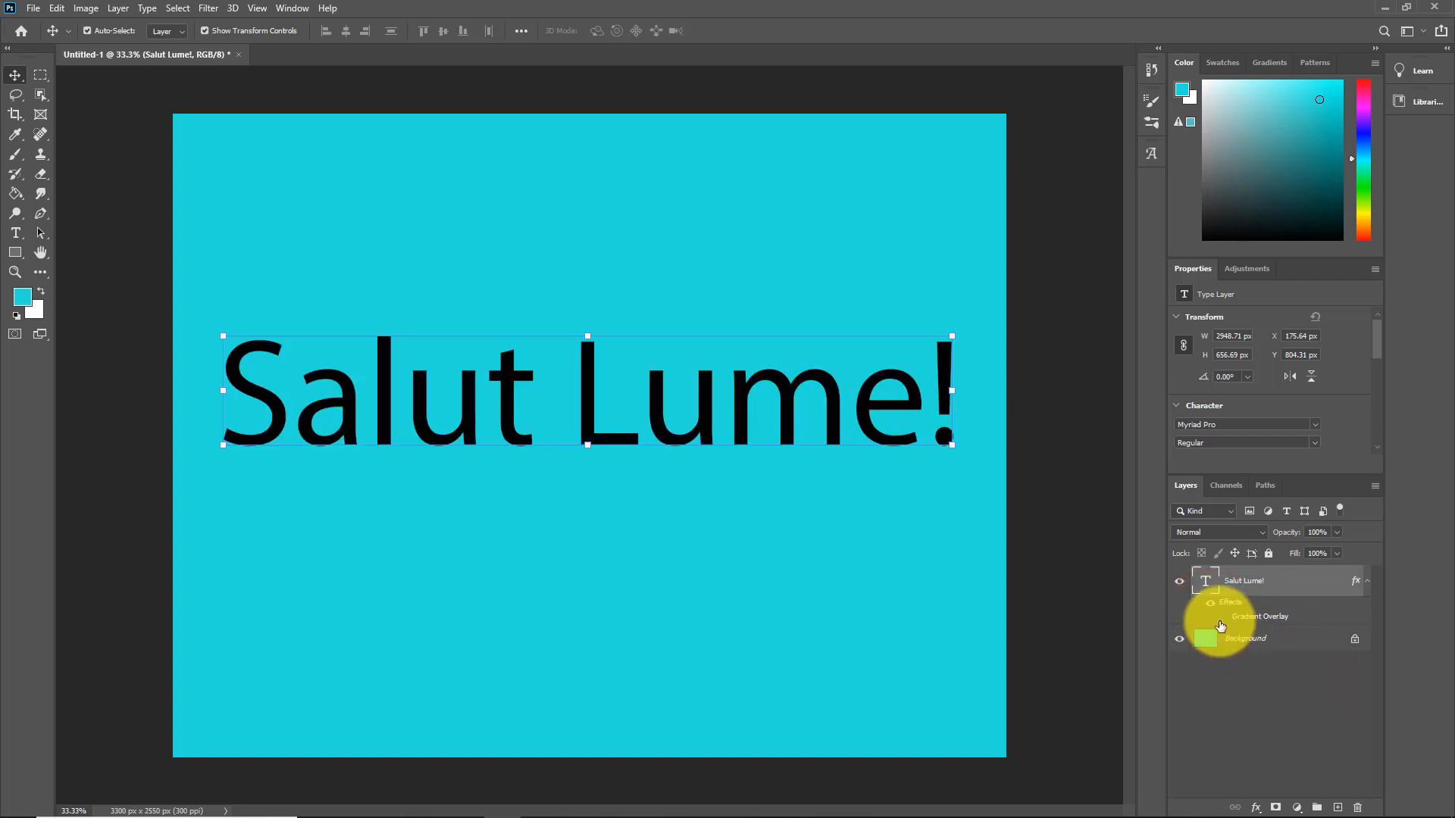
pyautogui.click(1223, 616)
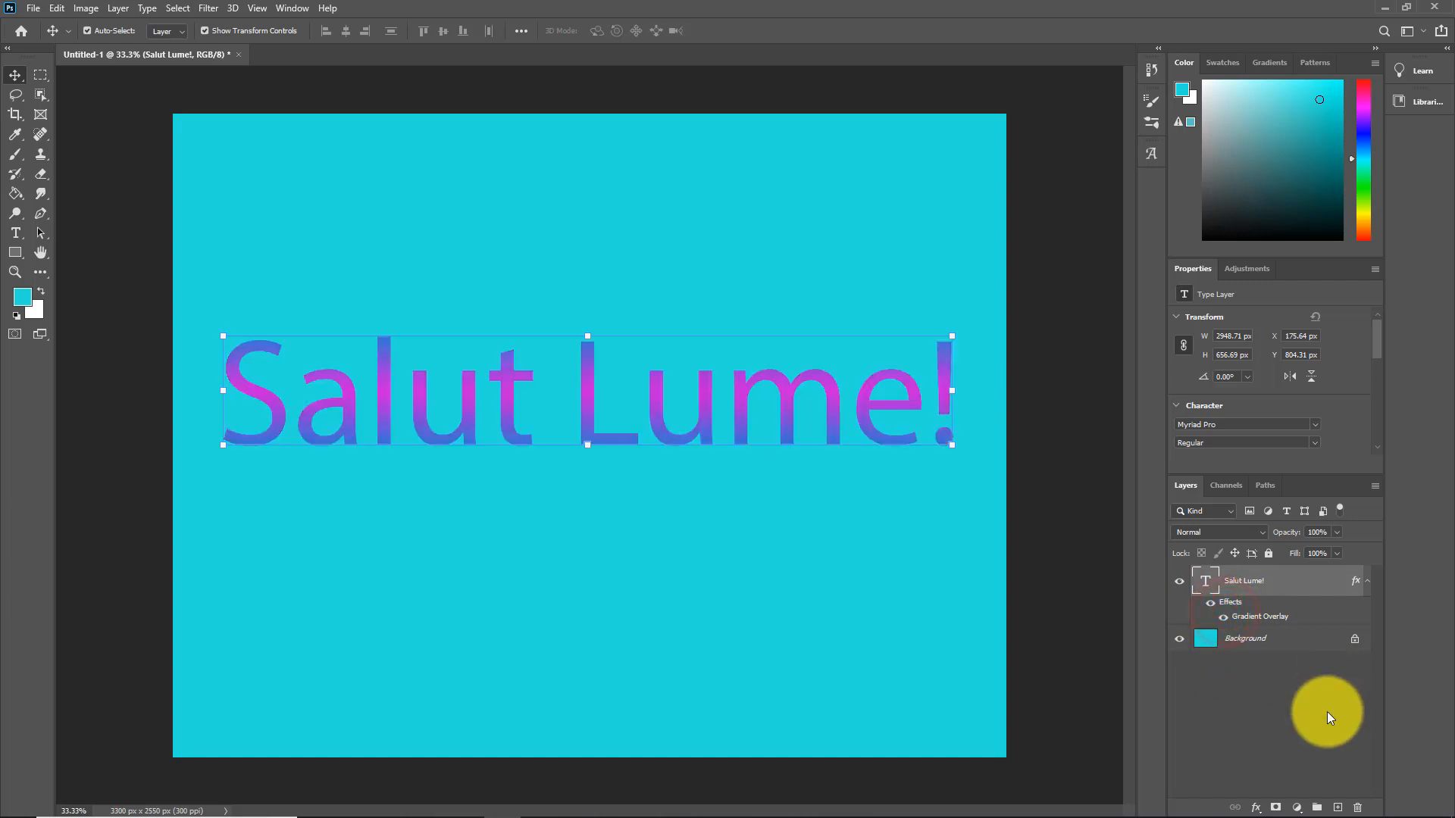
# Step: Unlock the Background layer and rename it "Fundal"
pyautogui.click(1354, 639)
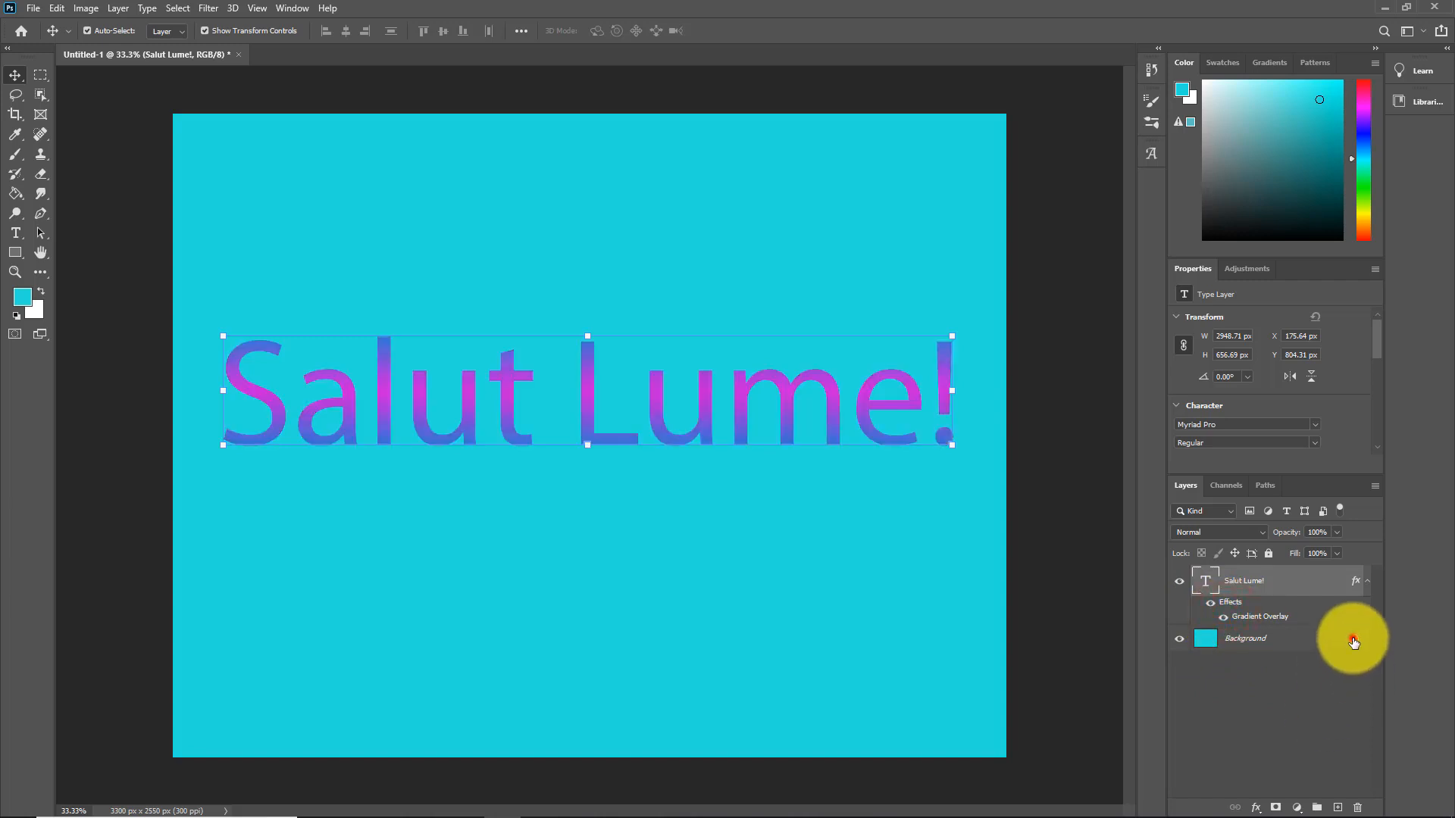
pyautogui.click(1248, 641)
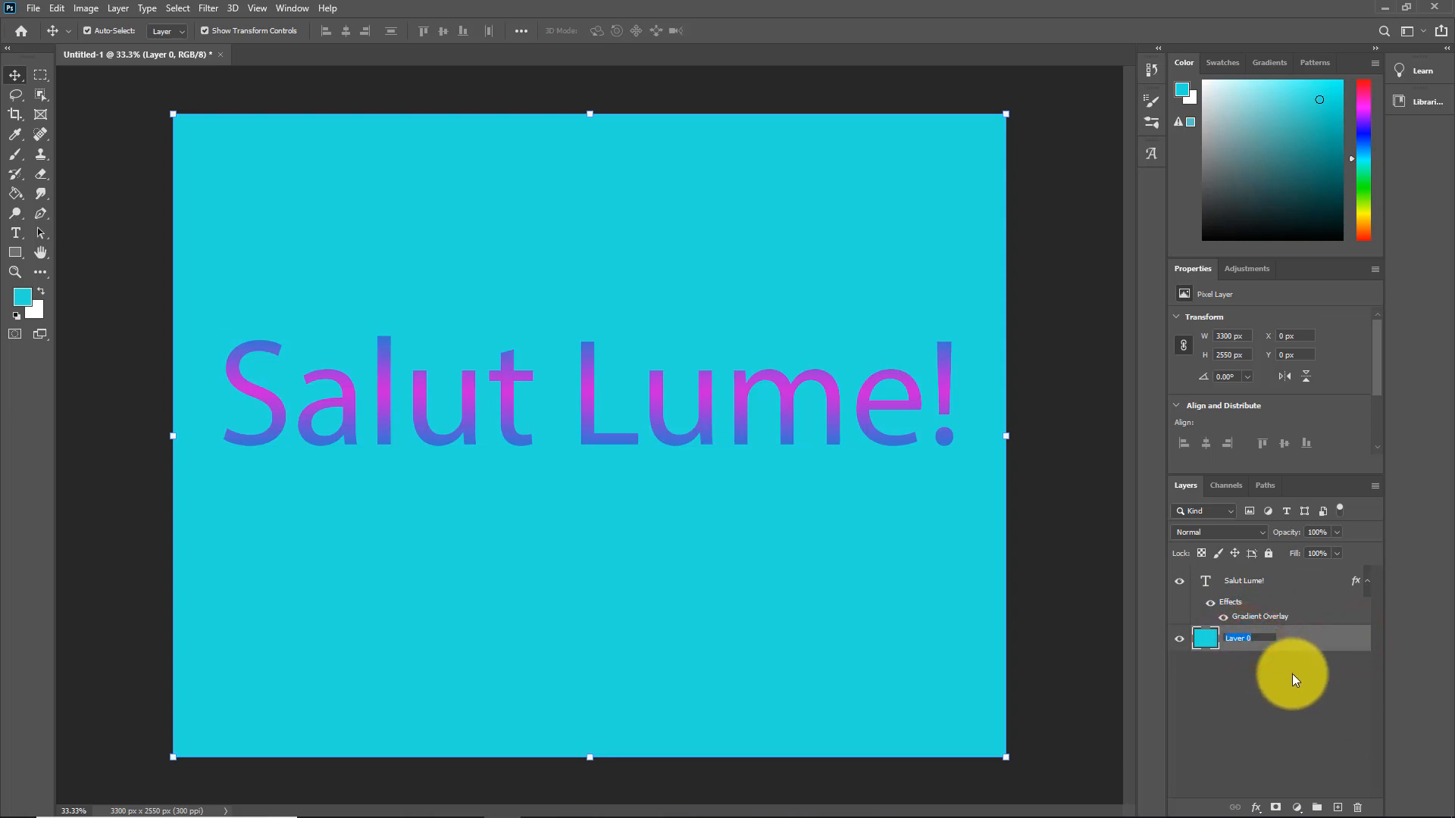
pyautogui.press('BackSpace')
pyautogui.press('Return')
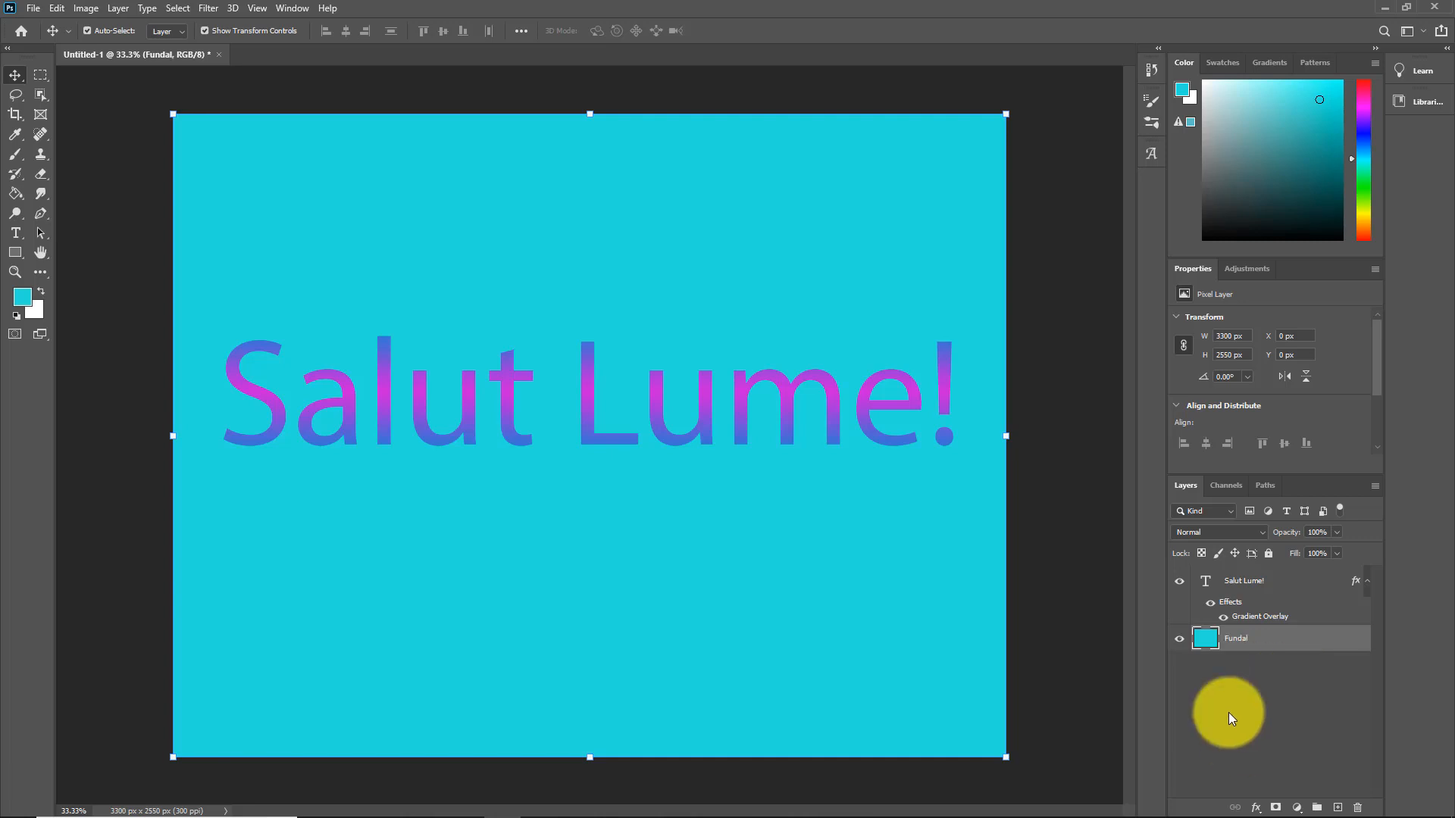
# Step: Add a Gradient Overlay effect to the Fundal layer and move its settings dialog clear of the text
pyautogui.moveTo(1204, 648); pyautogui.dragTo(1255, 807)
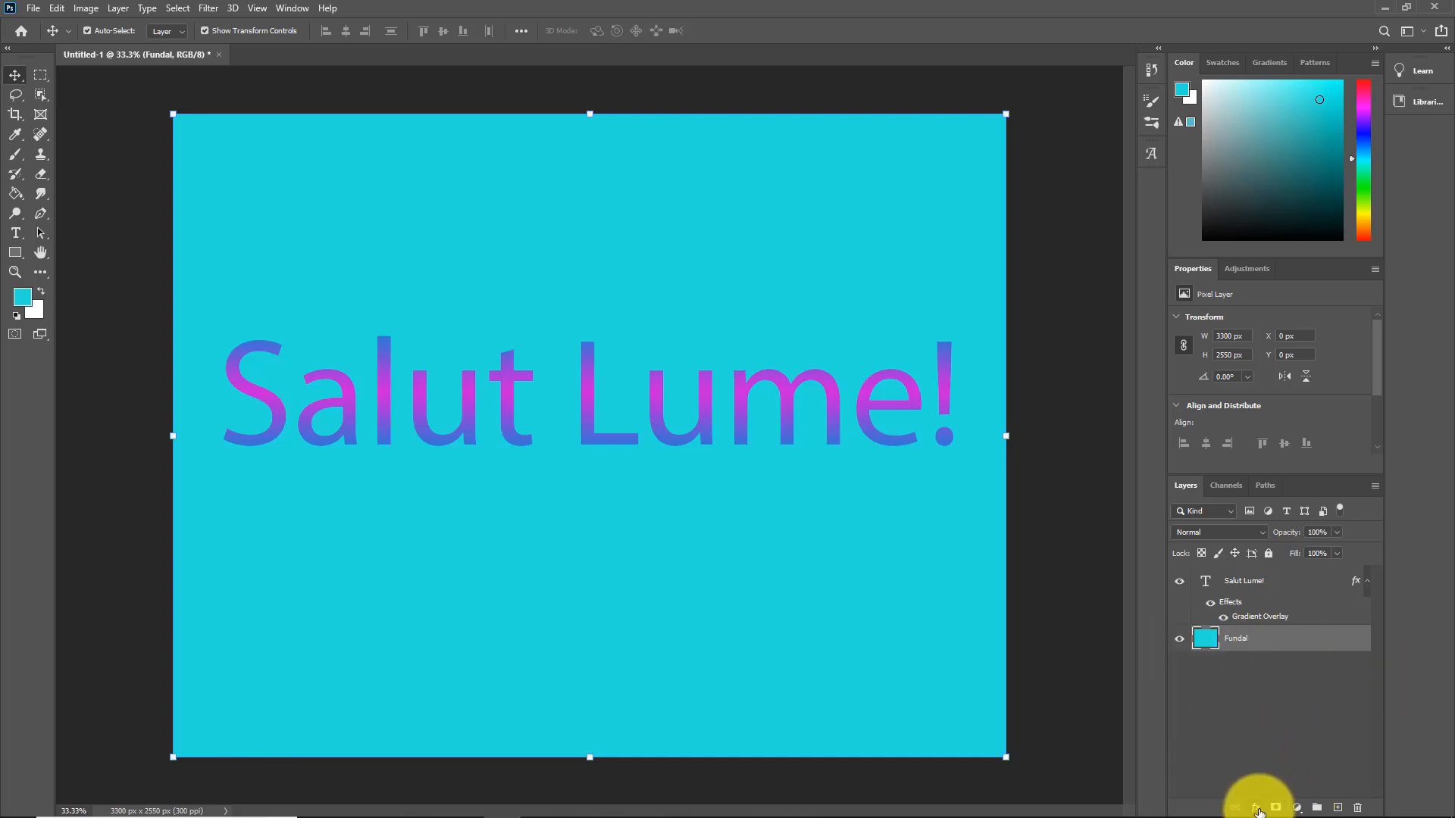
pyautogui.click(1255, 808)
pyautogui.click(1285, 763)
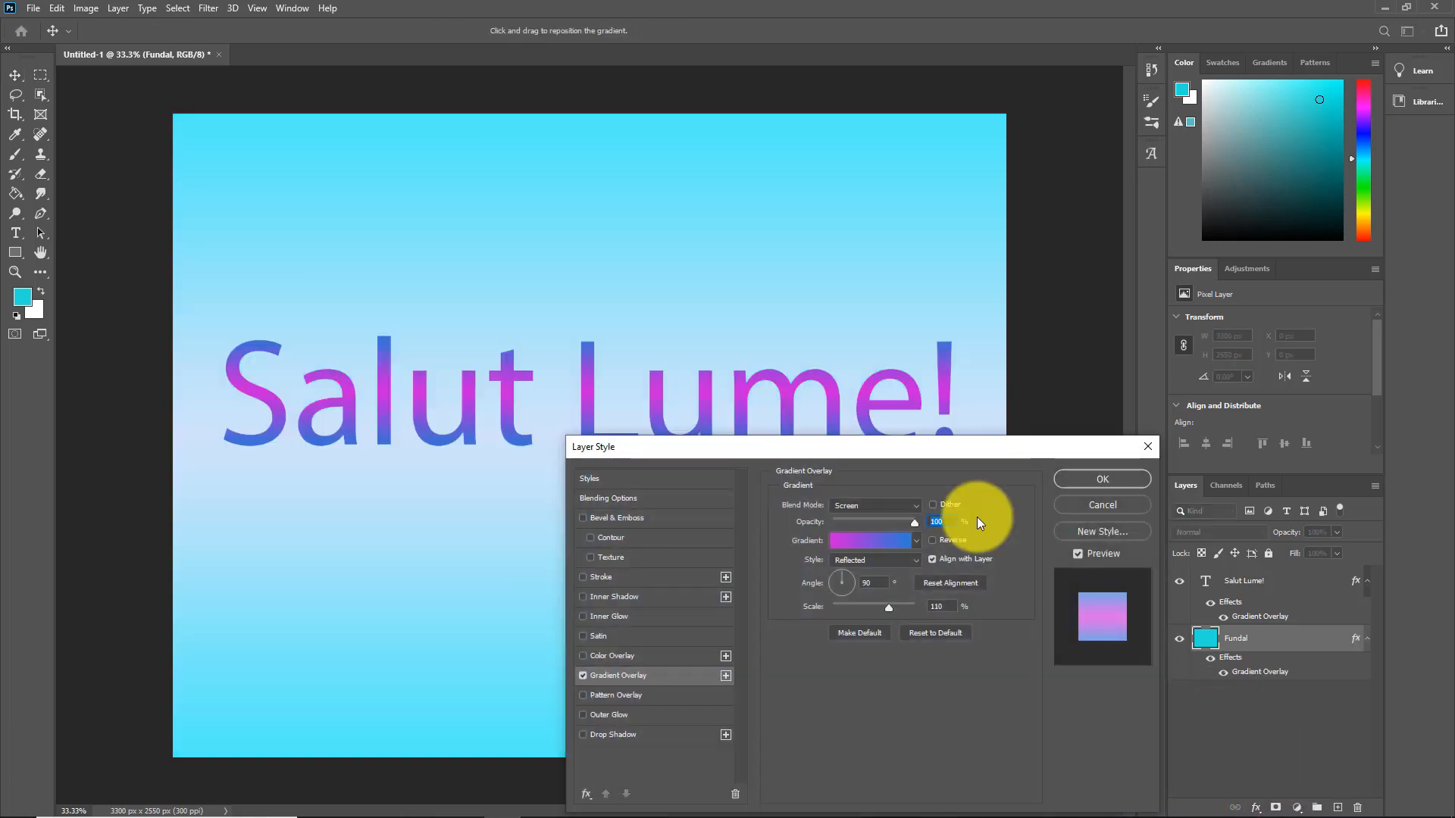
pyautogui.moveTo(943, 449); pyautogui.dragTo(886, 476)
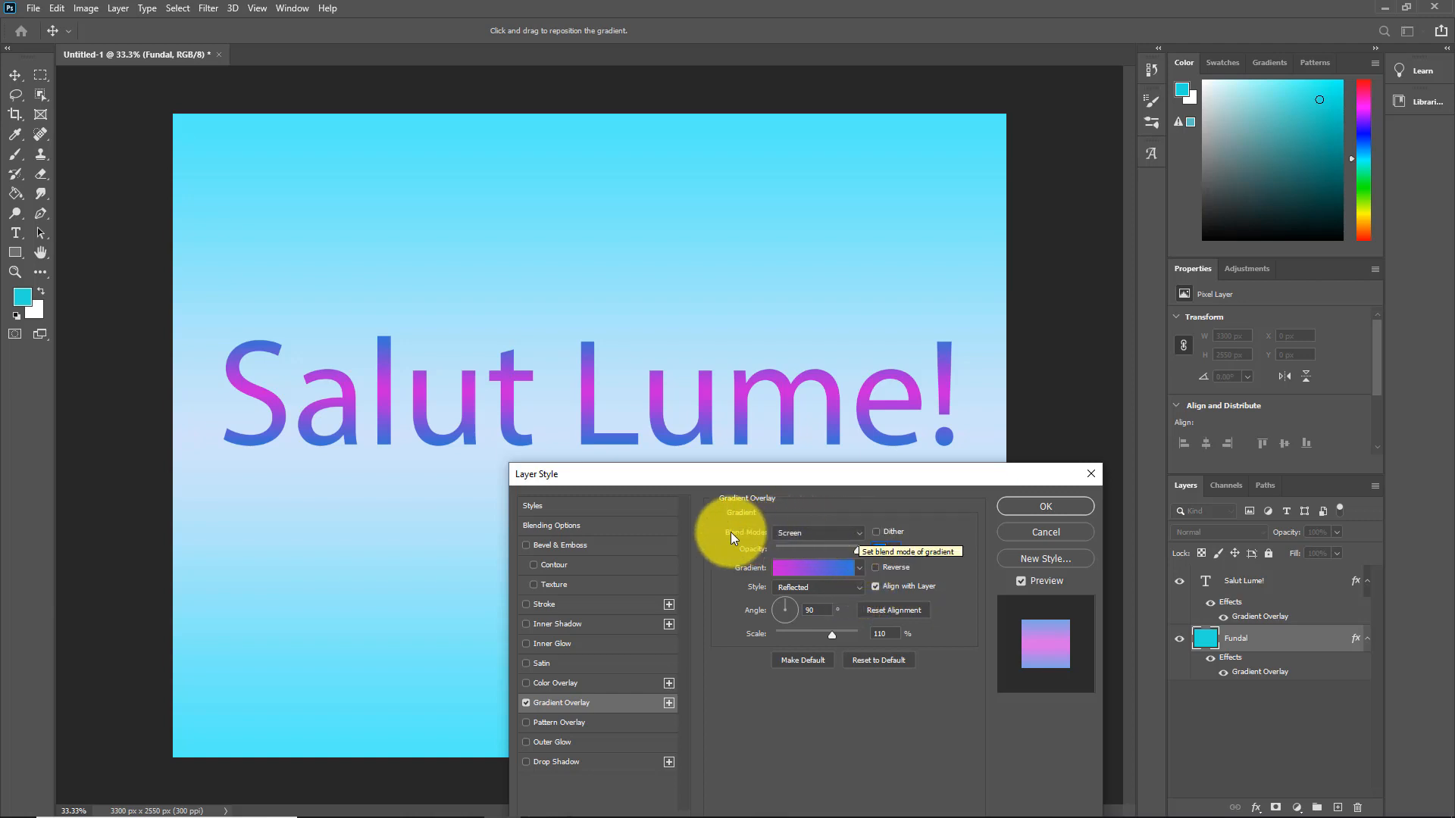
pyautogui.press('Tab')
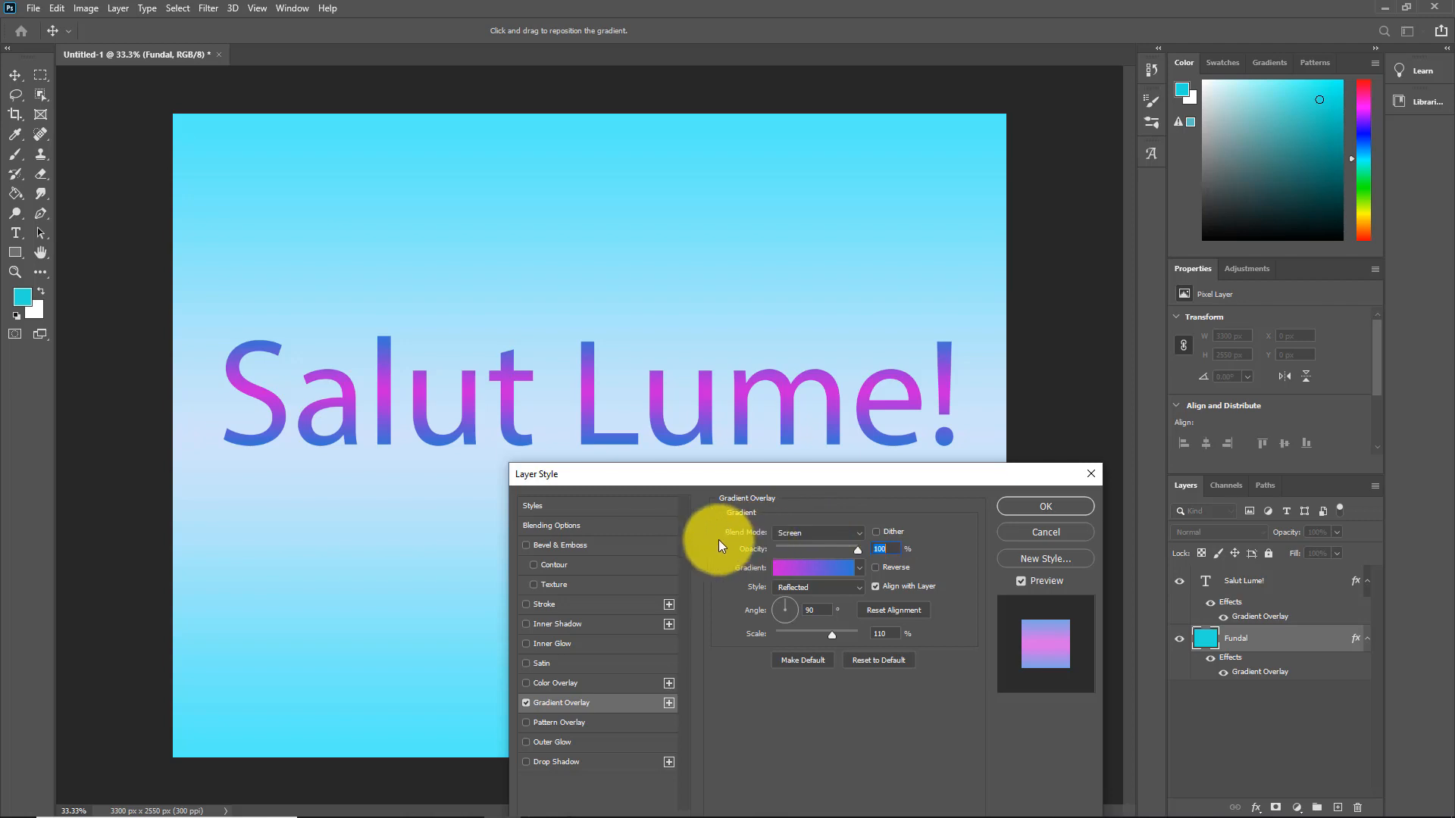
# Step: Try the Normal and Dissolve blend modes for the gradient overlay on the Fundal layer
pyautogui.click(859, 530)
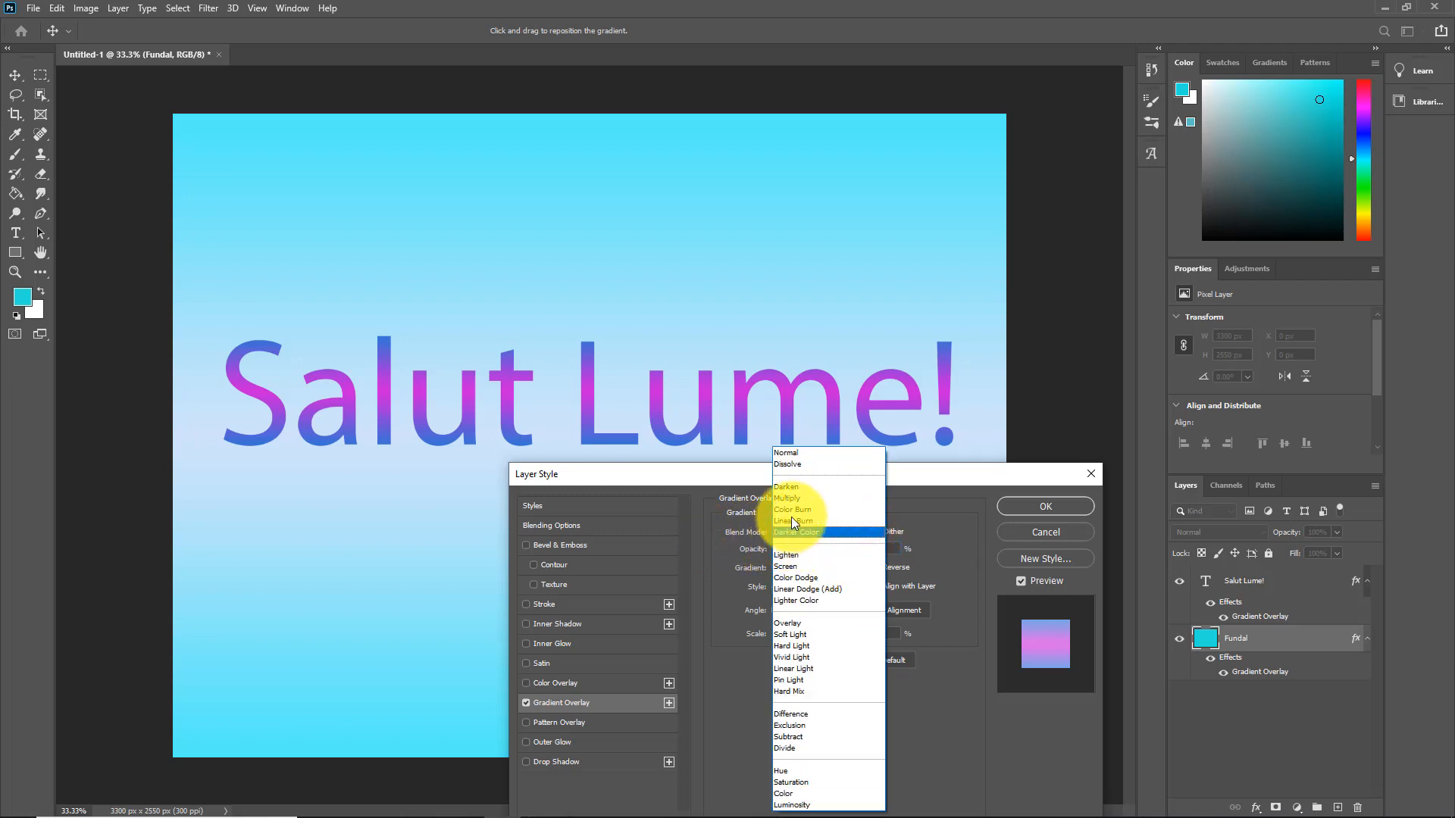
pyautogui.click(785, 453)
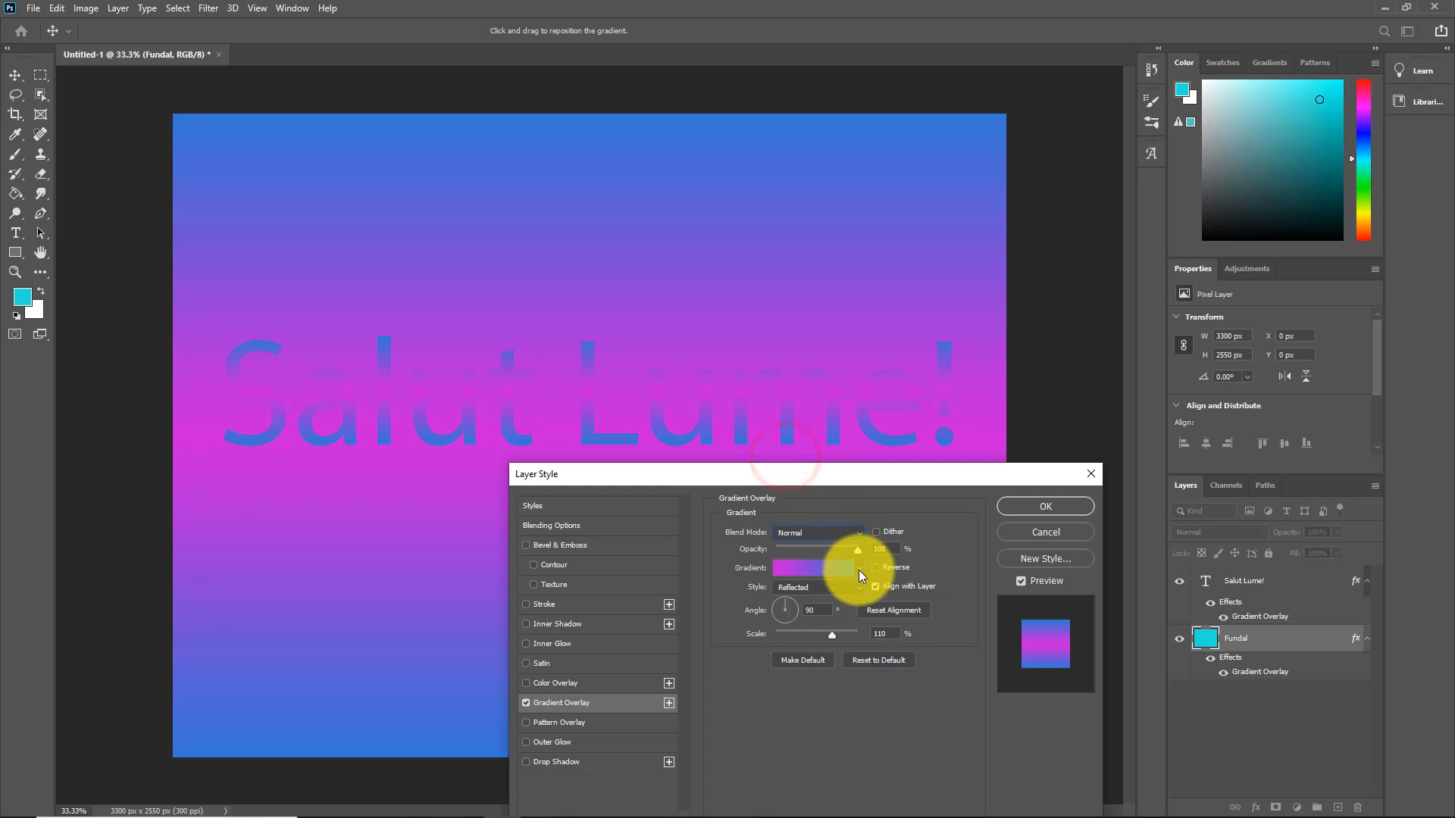
pyautogui.click(856, 530)
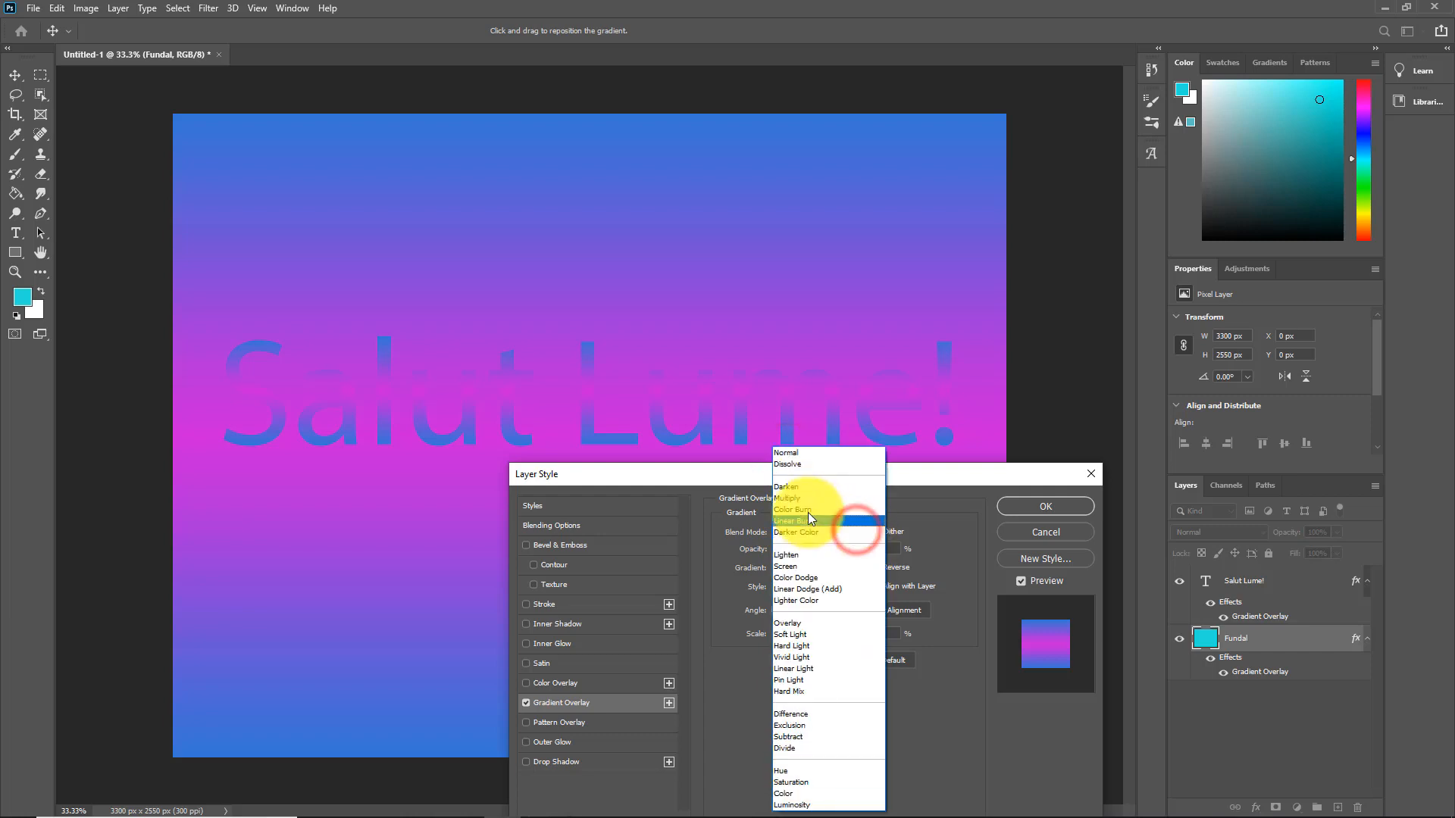
pyautogui.click(791, 464)
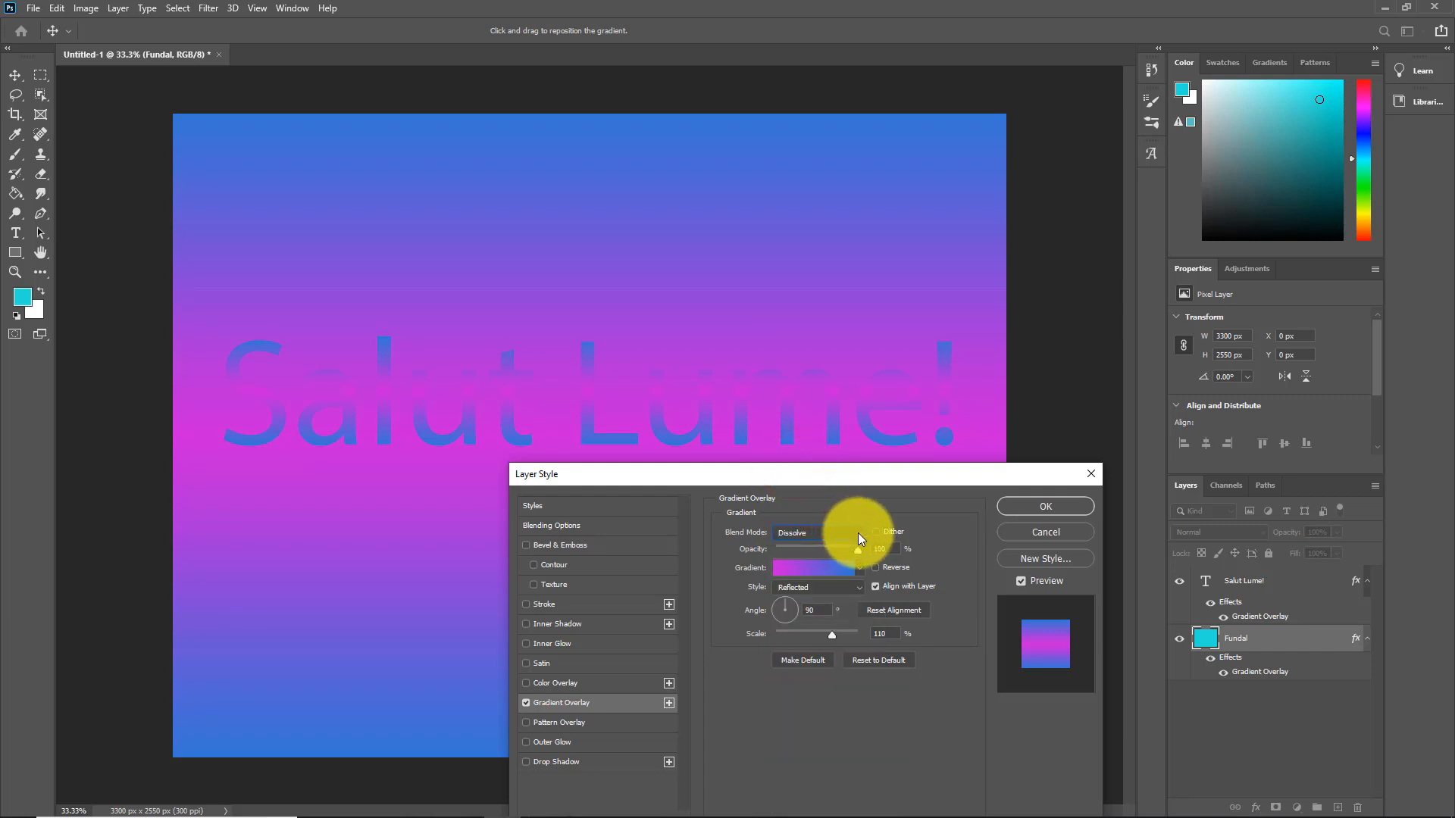
# Step: Try the darkening blend modes Darken, Multiply, Color Burn, Linear Burn and Darker Color on the background's gradient overlay
pyautogui.click(857, 533)
pyautogui.click(794, 489)
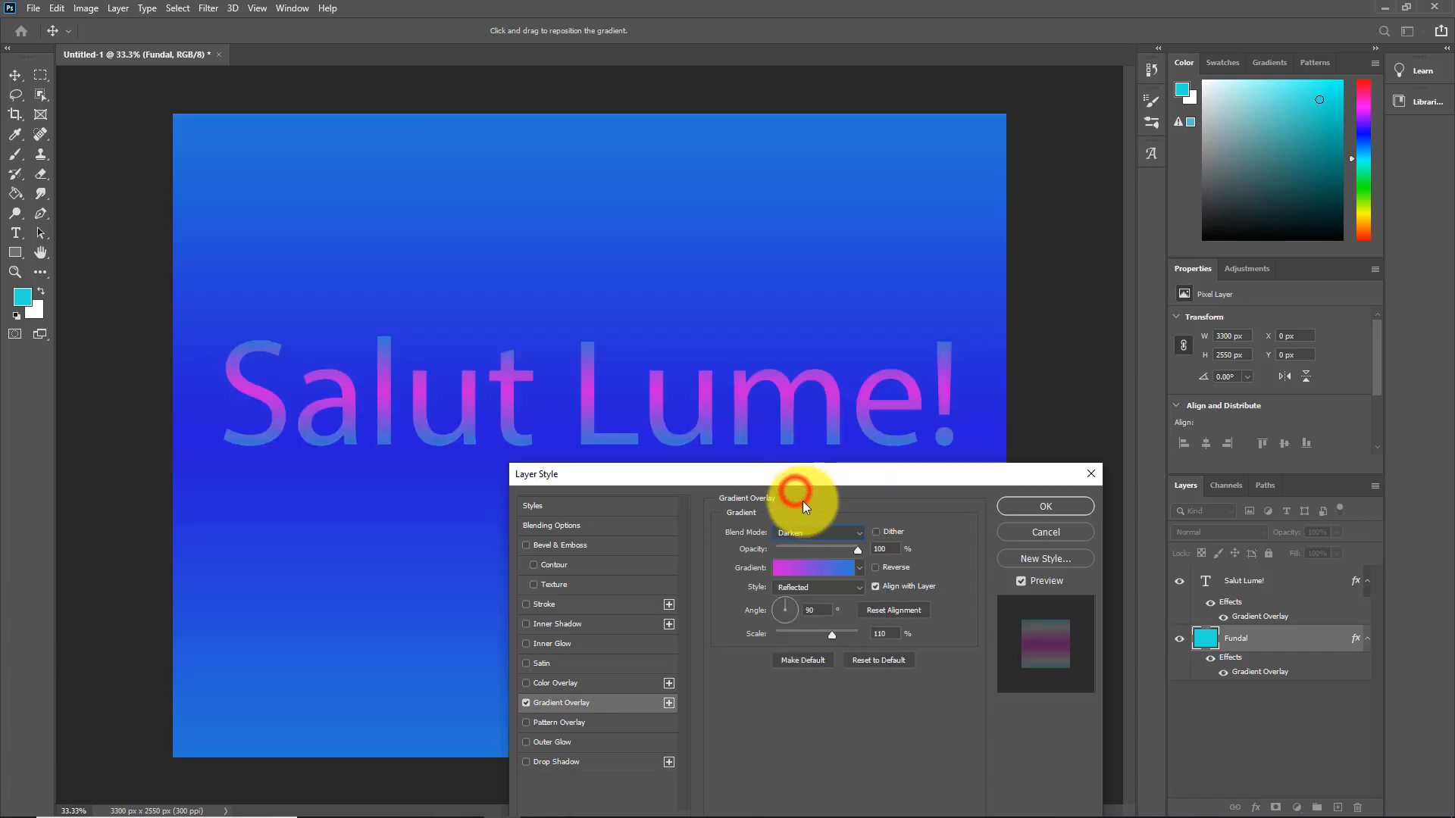
pyautogui.click(861, 534)
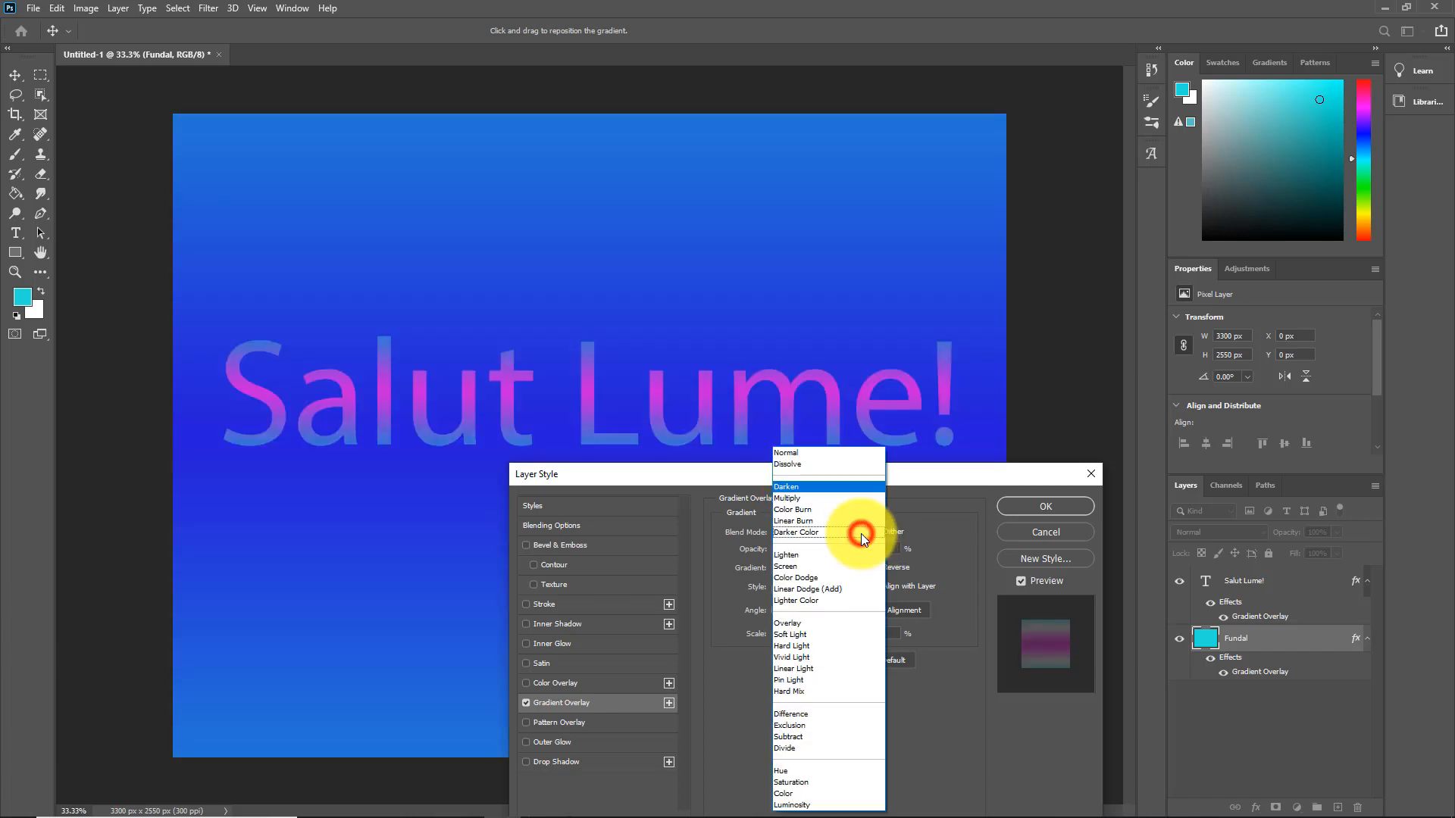
pyautogui.click(787, 503)
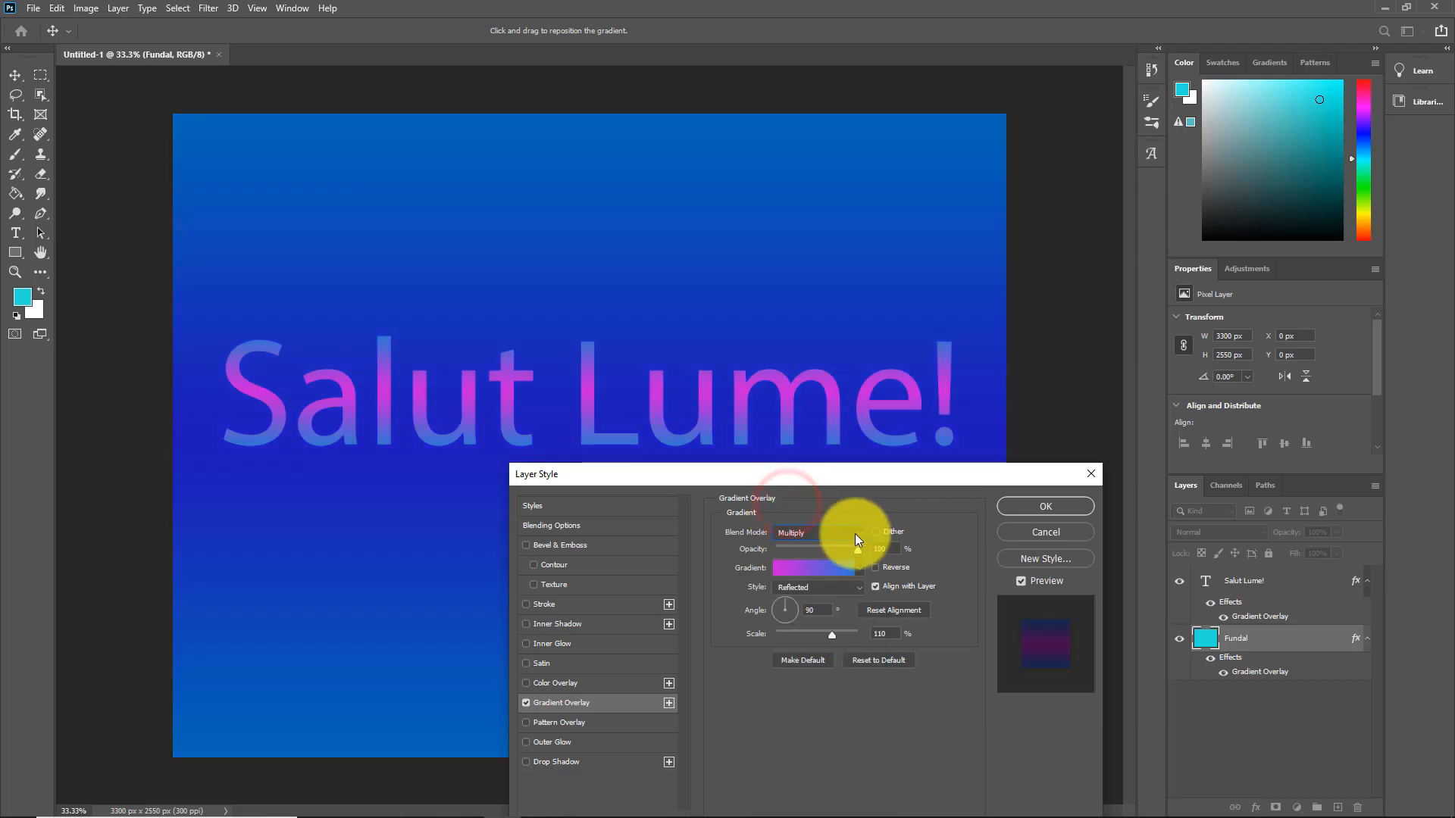
pyautogui.click(856, 533)
pyautogui.click(800, 510)
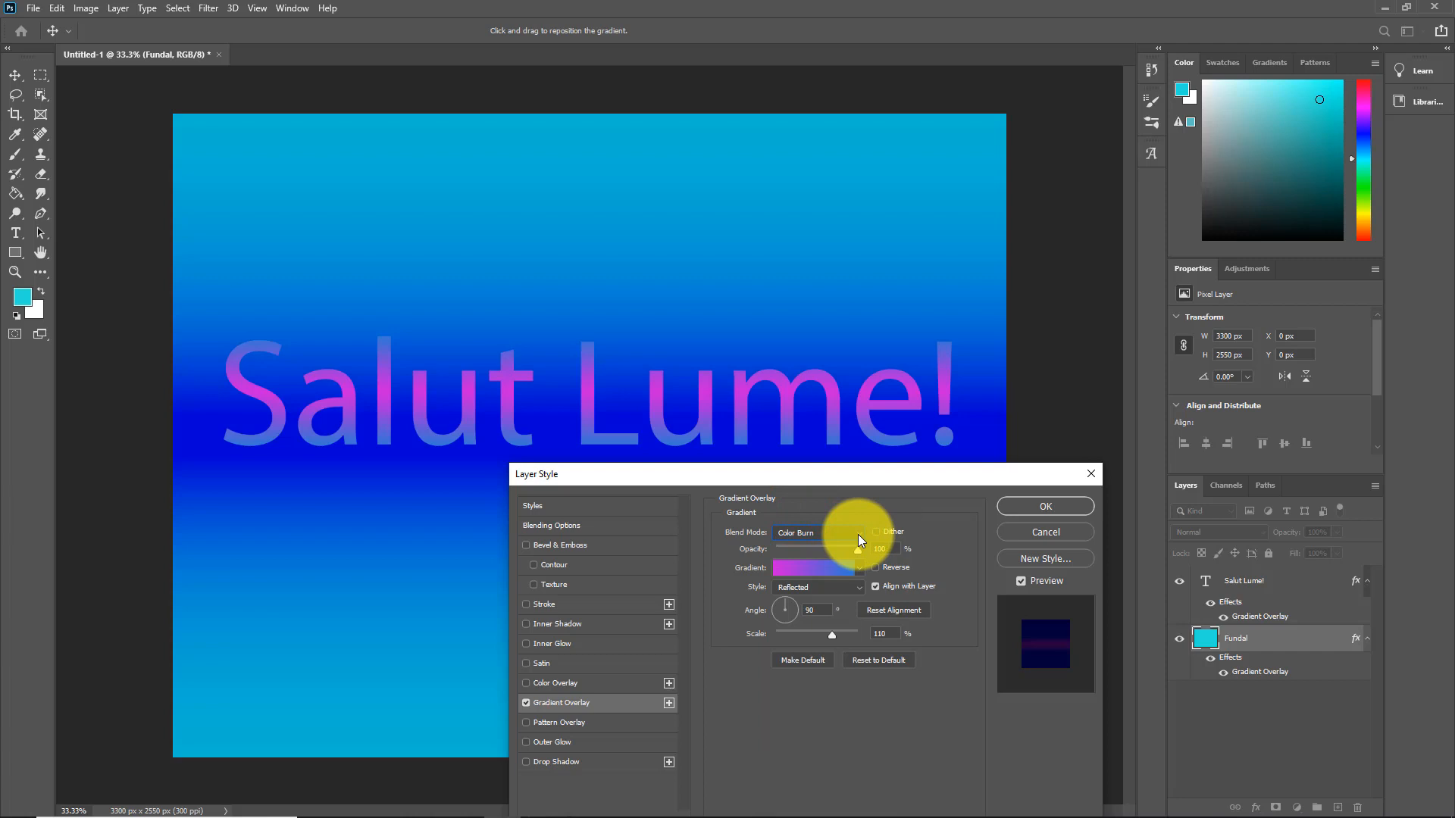
pyautogui.click(858, 534)
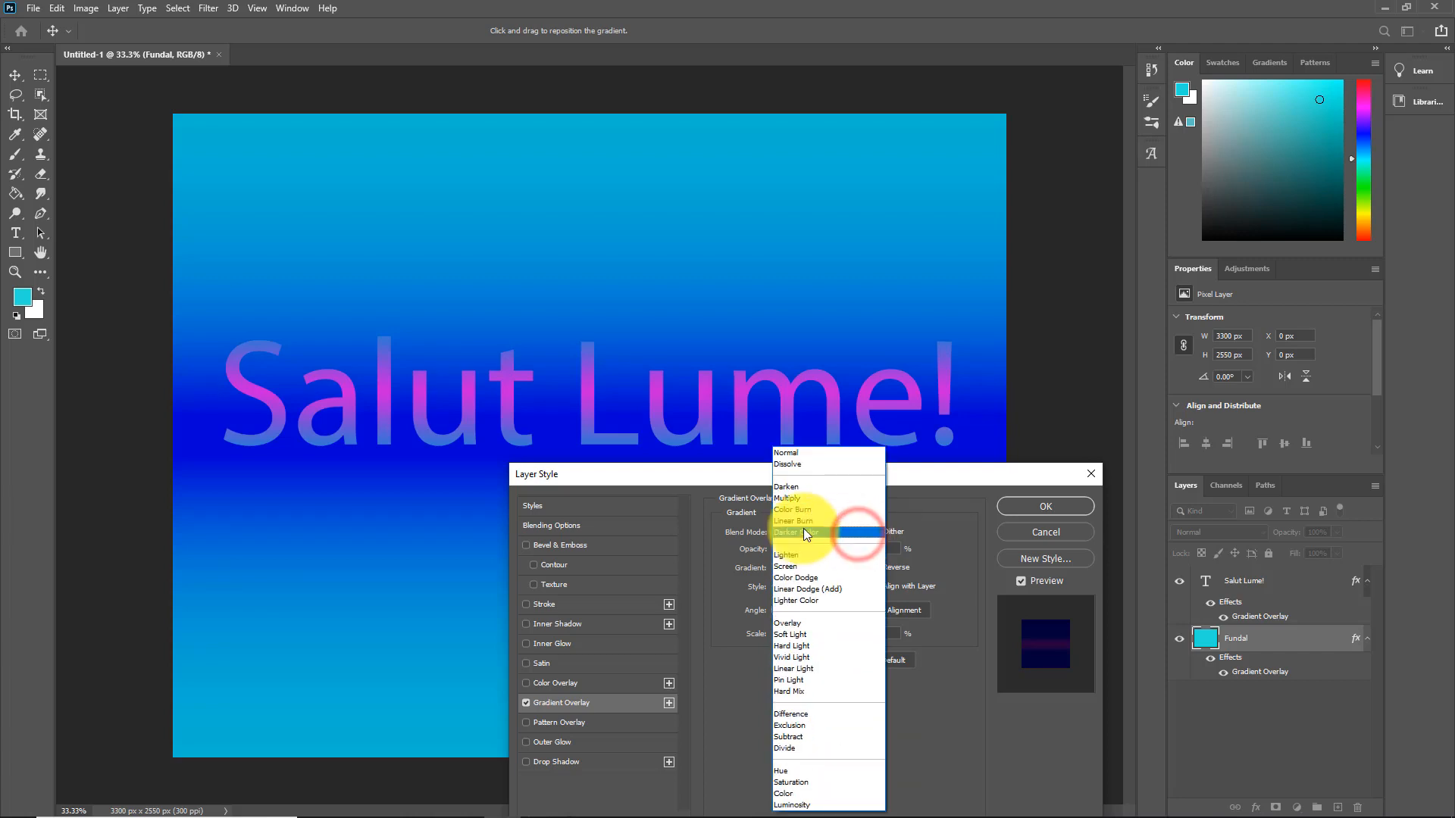
pyautogui.click(803, 527)
pyautogui.click(855, 534)
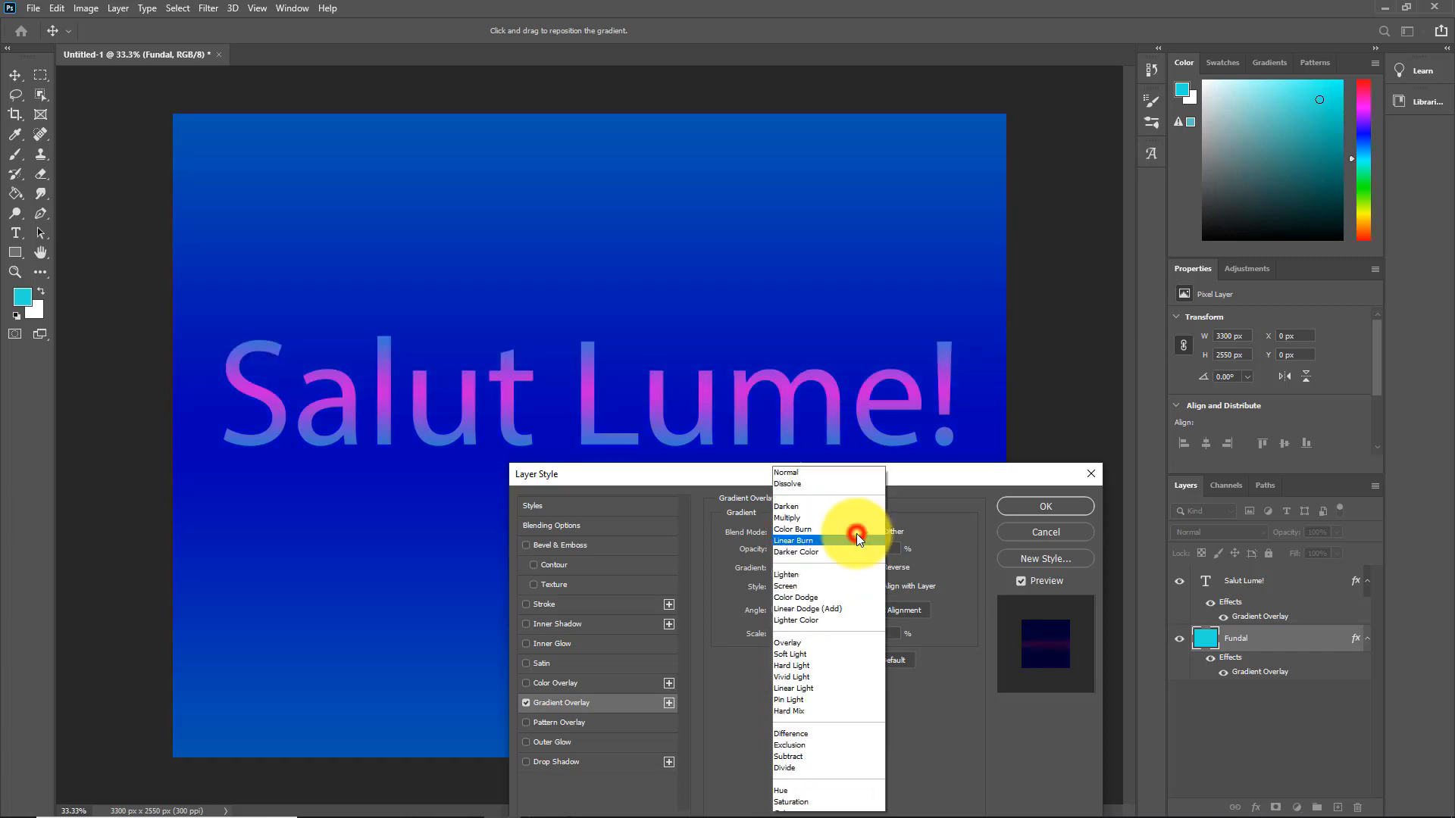
pyautogui.click(814, 530)
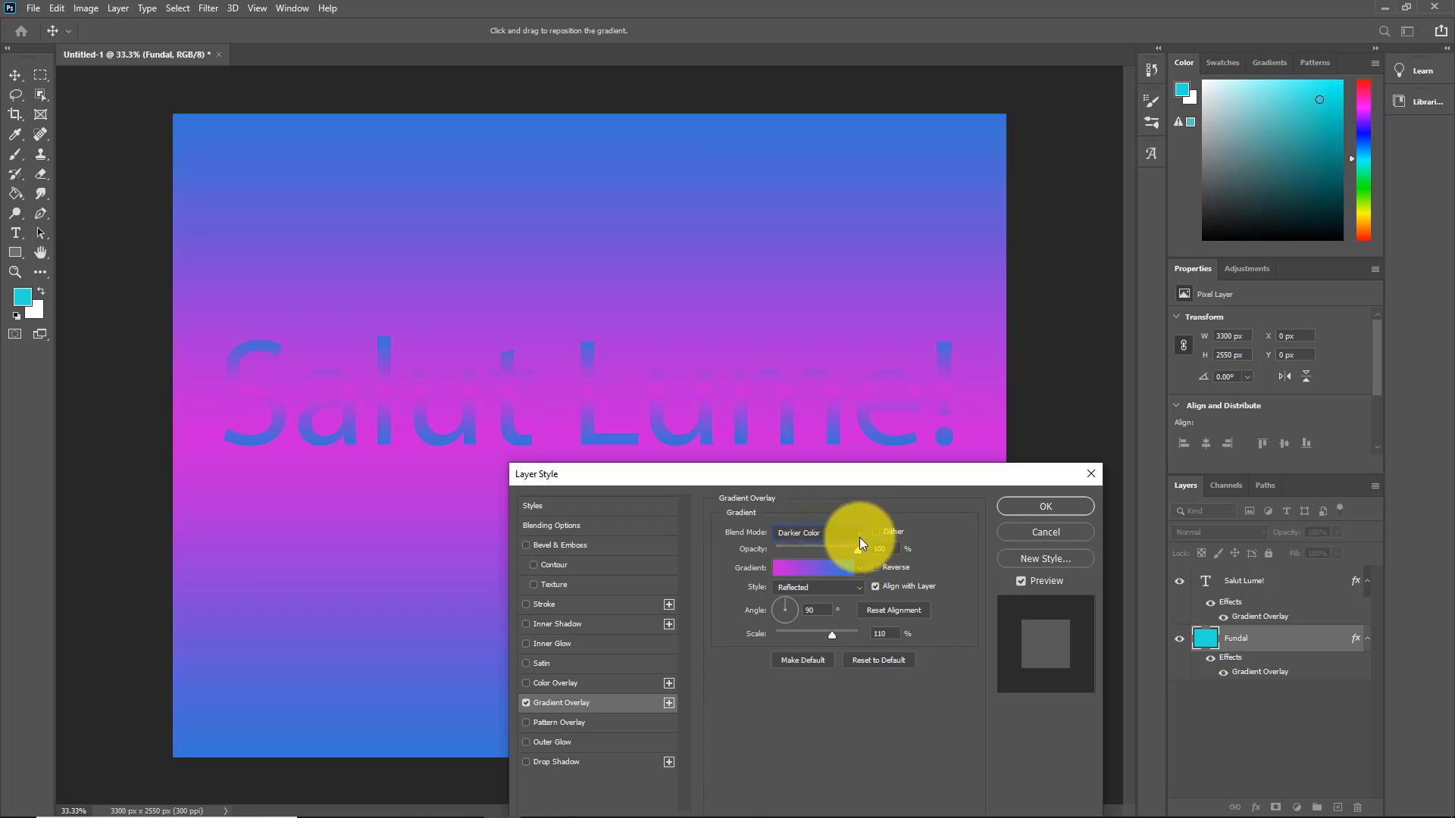
# Step: Try the lightening blend modes Lighten, Screen, Color Dodge, Linear Dodge (Add) and Lighter Color on the background's gradient overlay
pyautogui.click(858, 535)
pyautogui.click(795, 557)
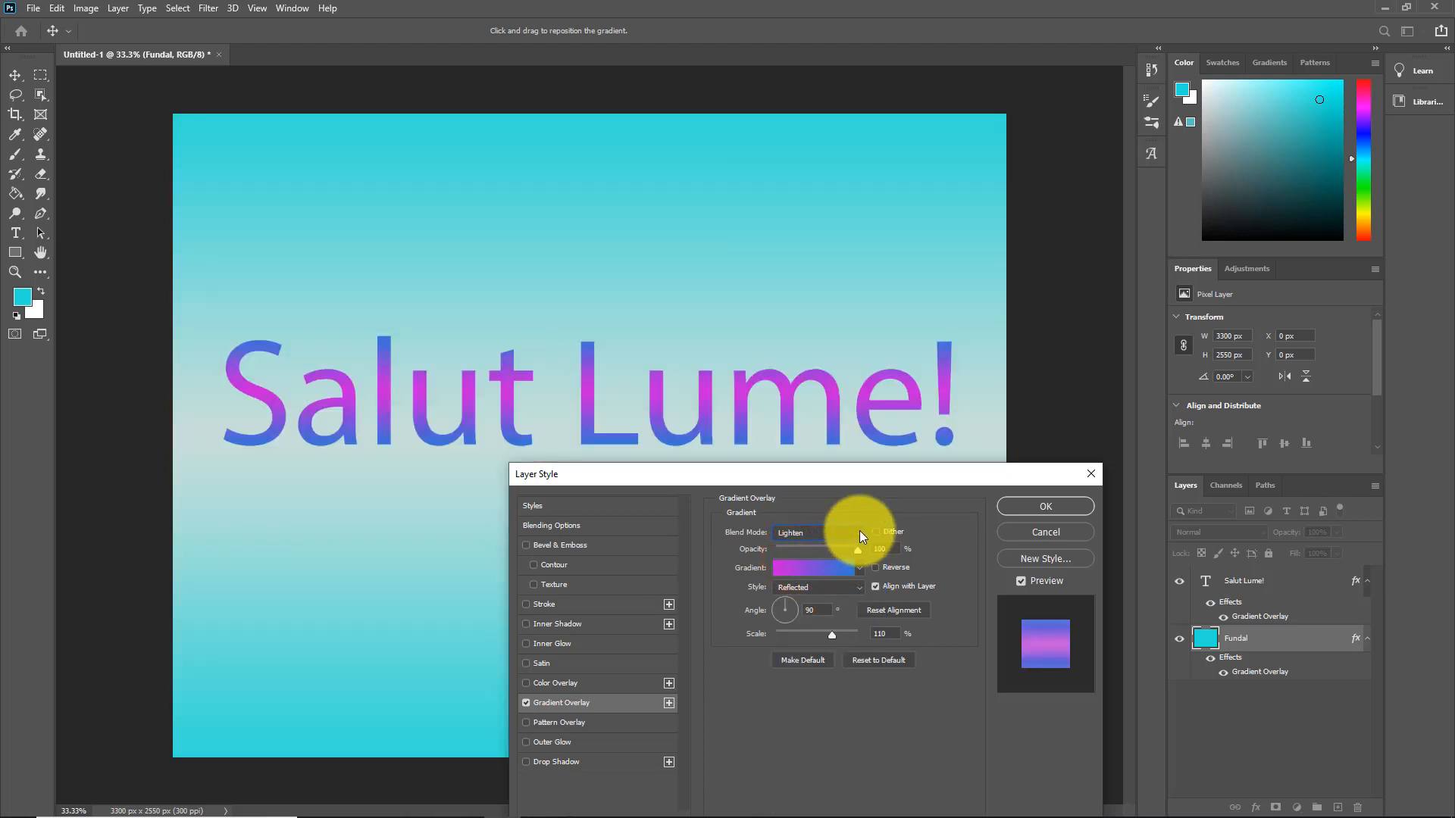
pyautogui.click(859, 532)
pyautogui.click(794, 564)
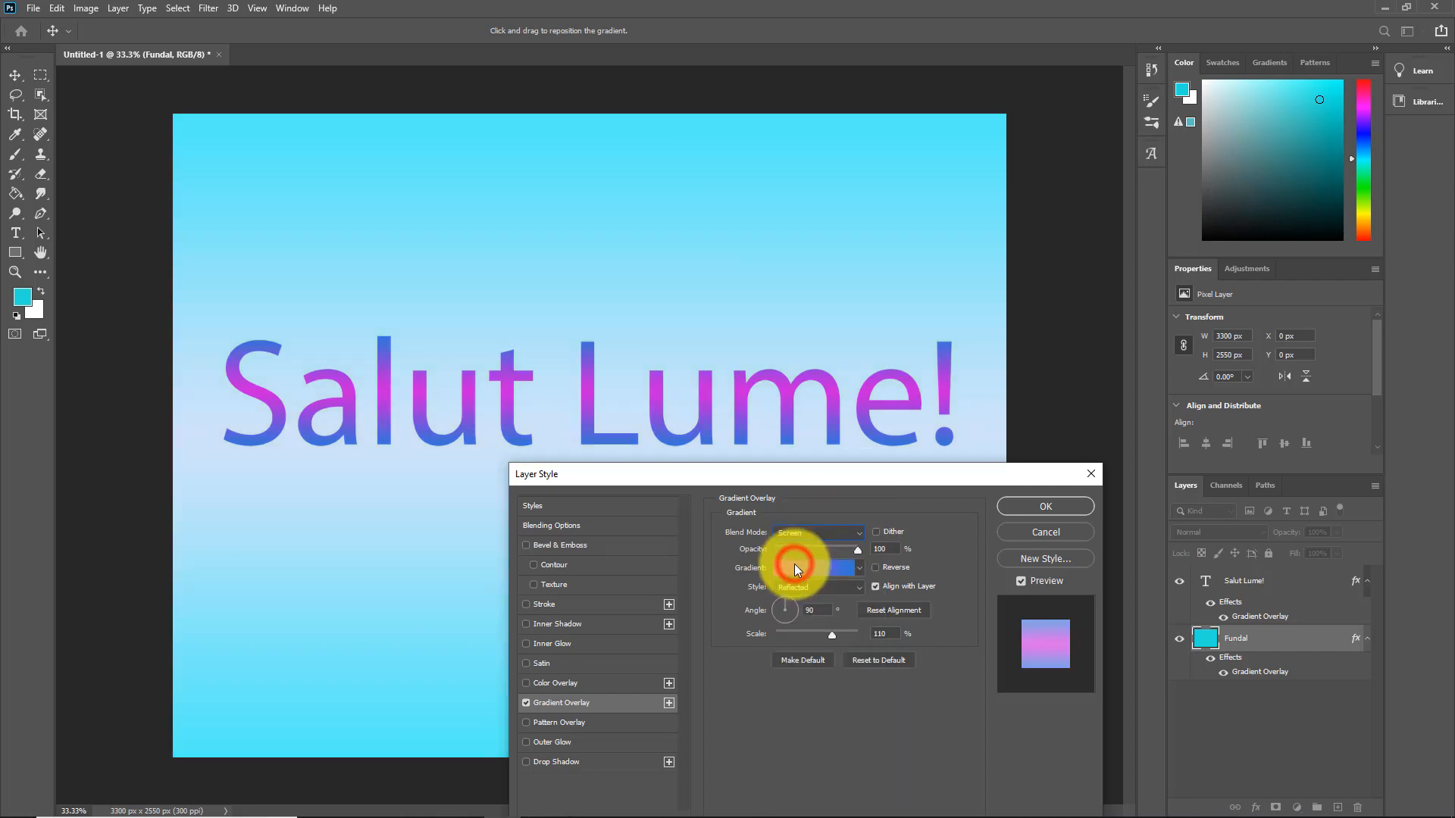
pyautogui.click(859, 533)
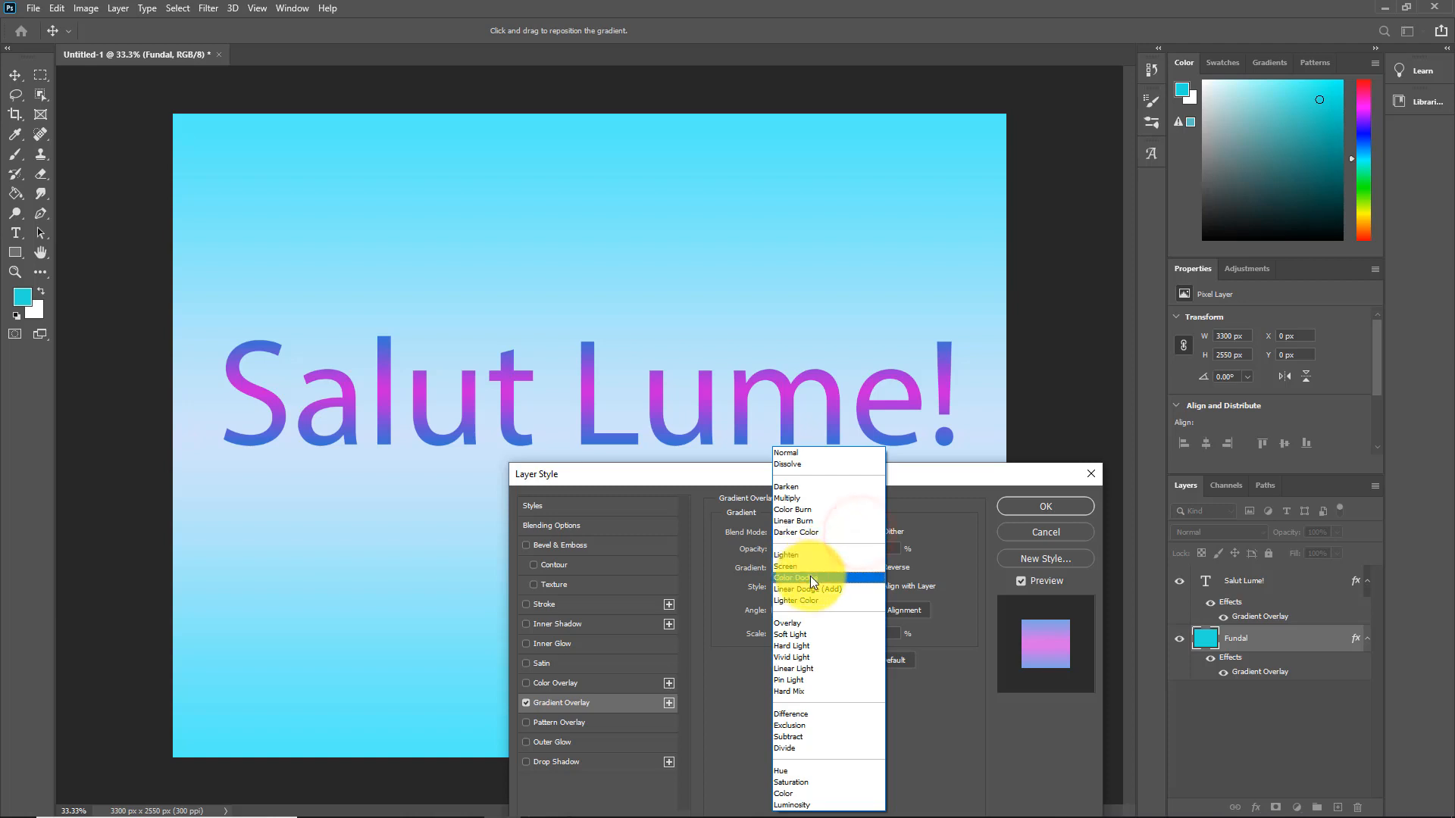
pyautogui.click(811, 575)
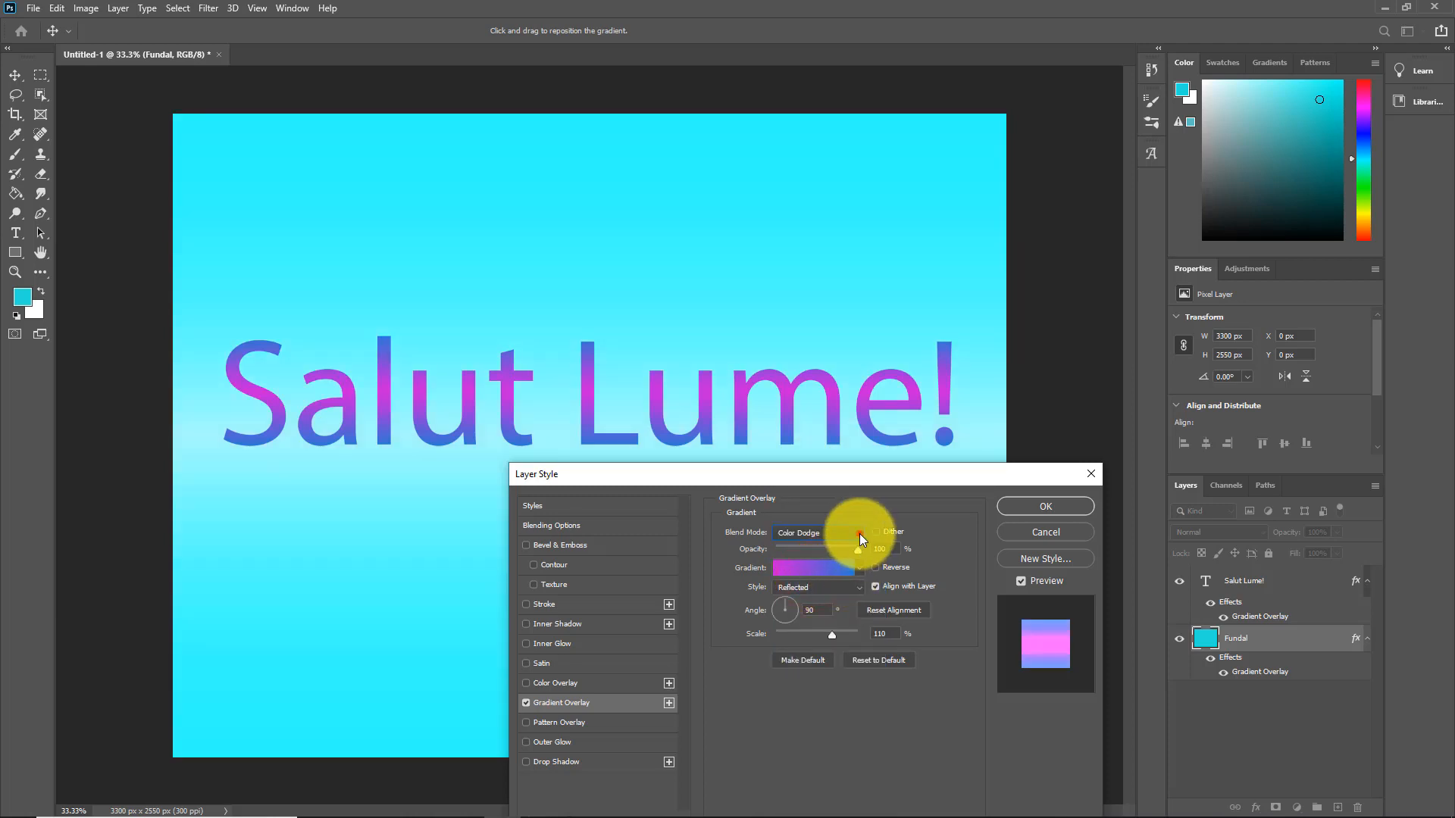
pyautogui.click(860, 535)
pyautogui.click(820, 585)
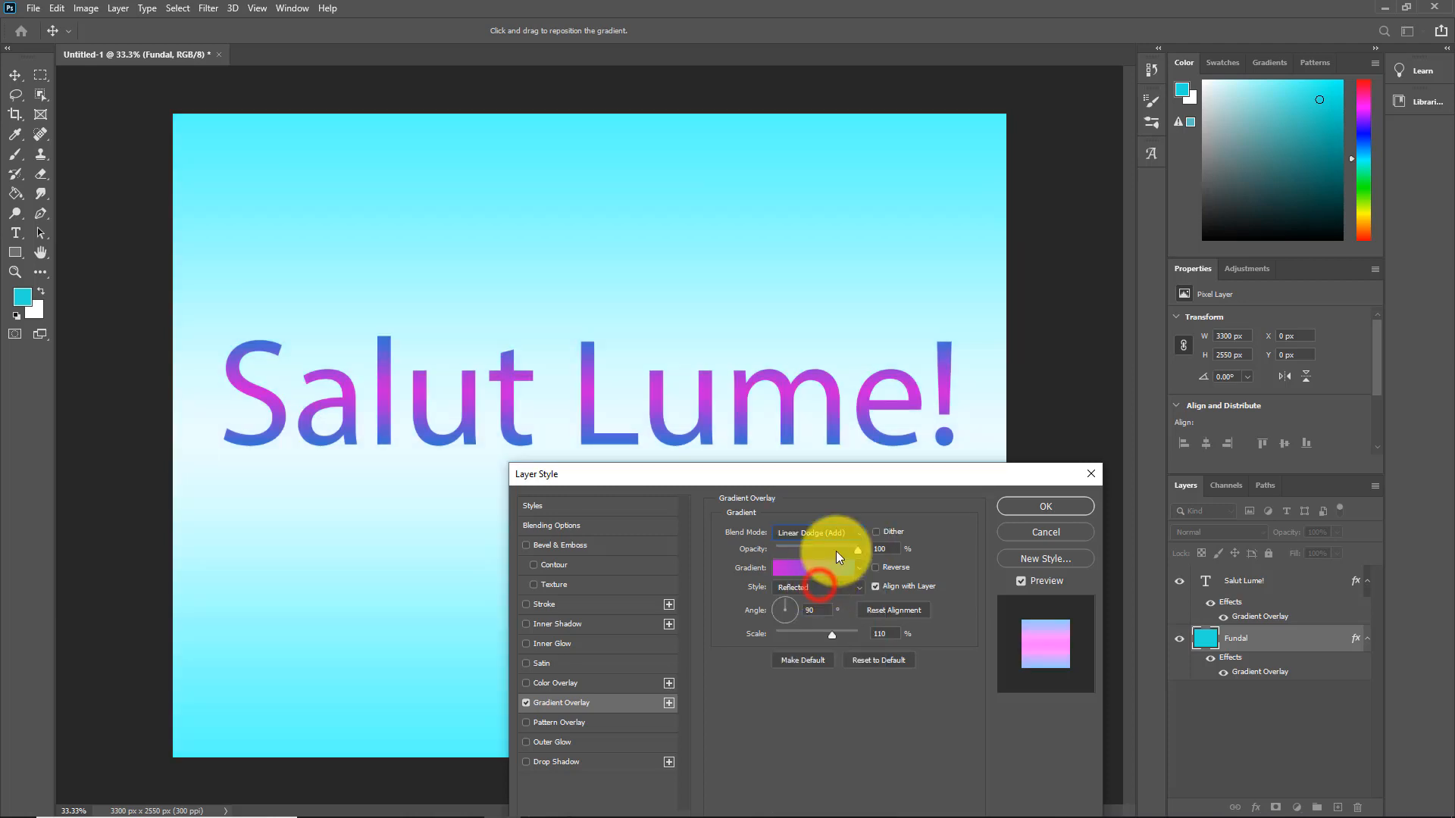
pyautogui.click(858, 535)
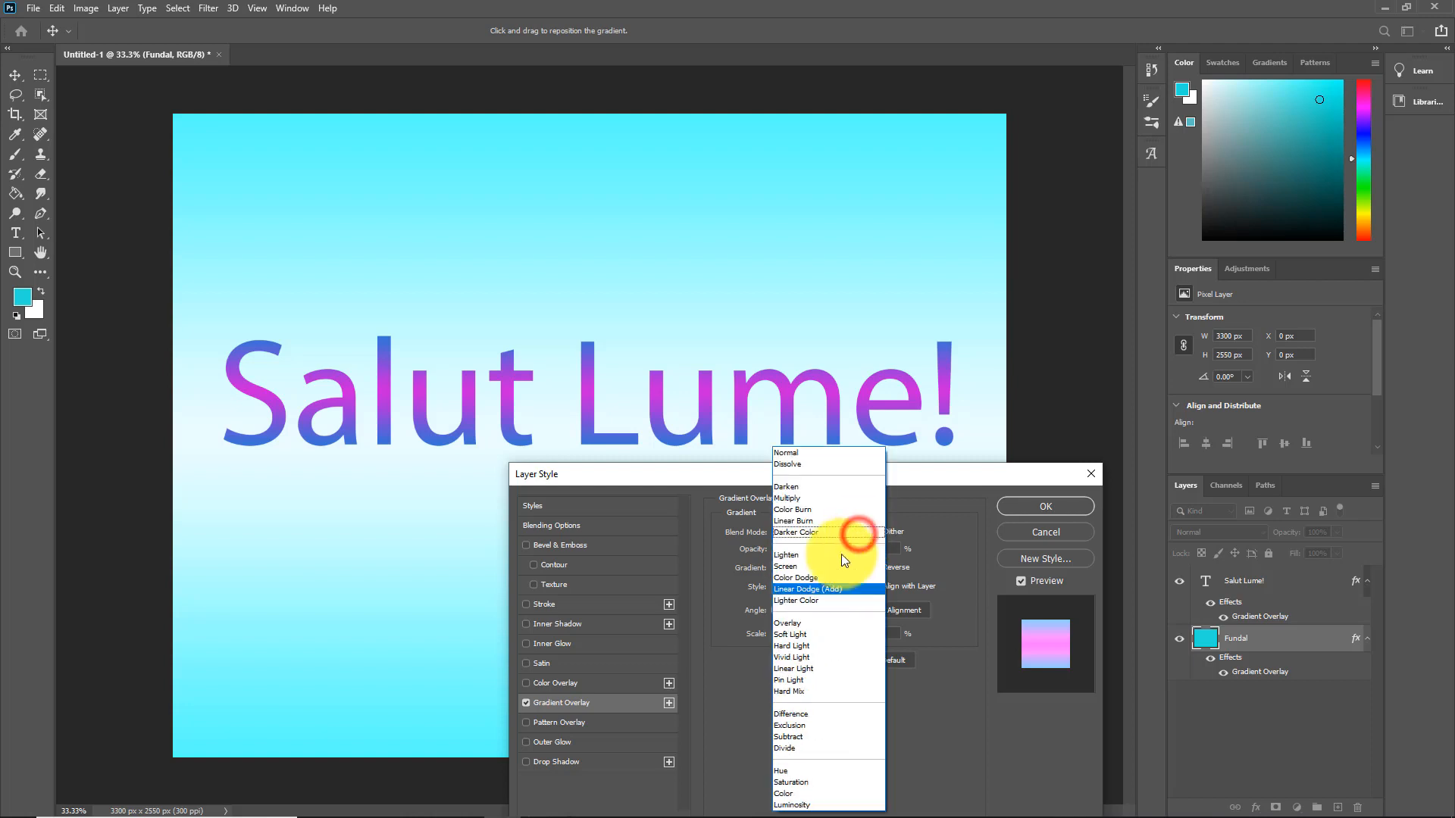
pyautogui.click(811, 600)
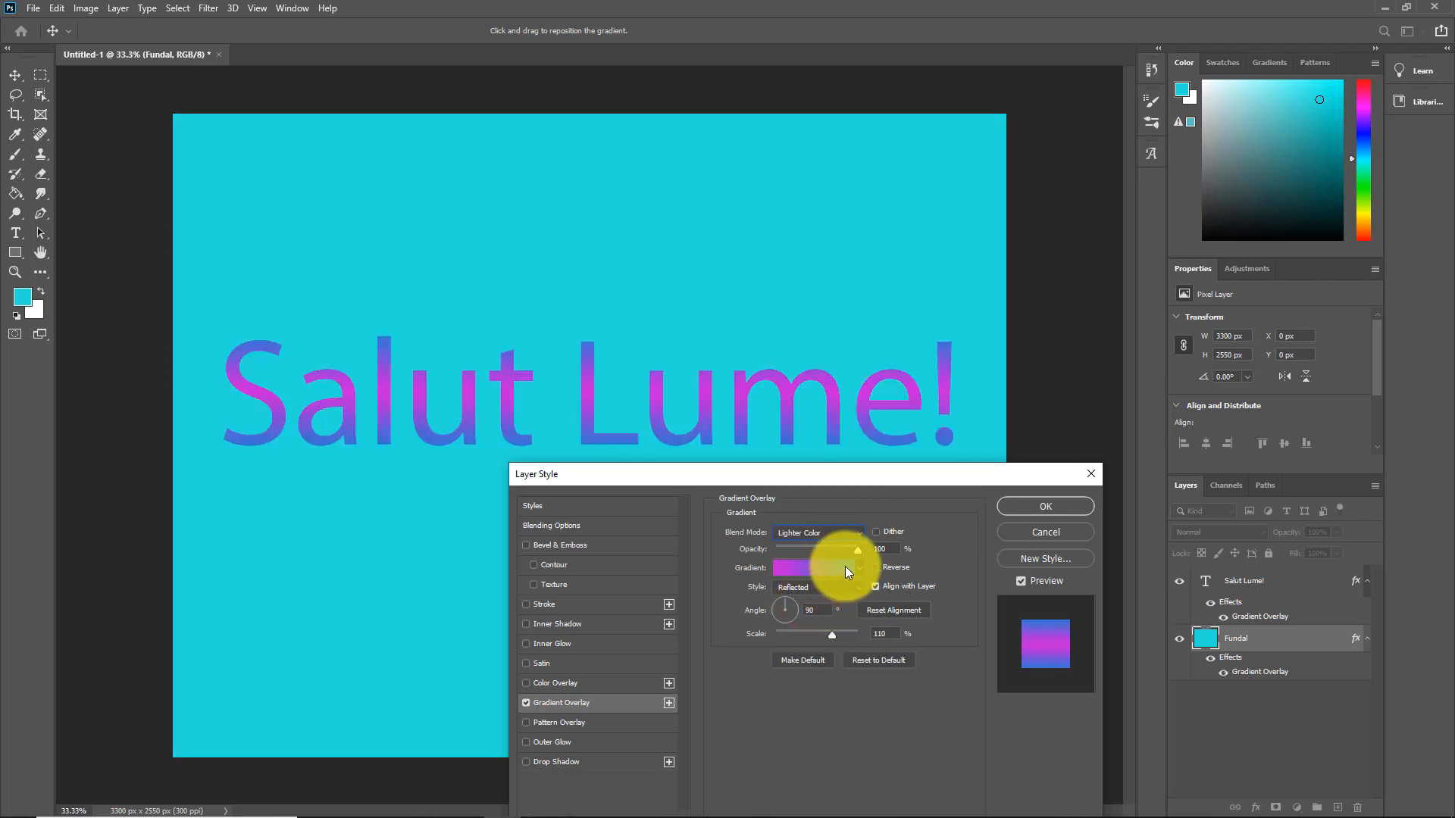
# Step: Try the Overlay and Soft Light blend modes for the gradient overlay on the Fundal layer
pyautogui.click(857, 534)
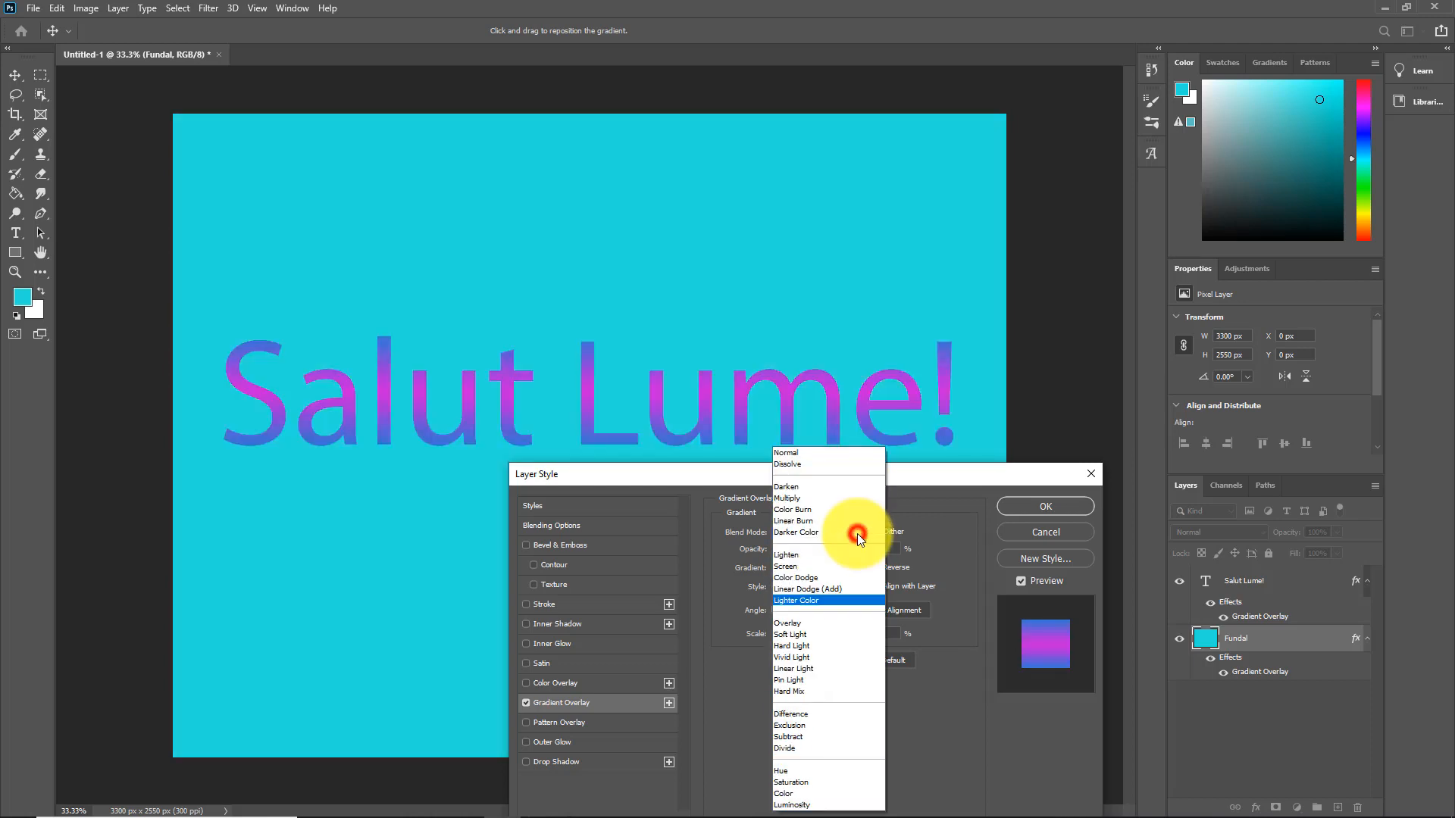
pyautogui.click(806, 624)
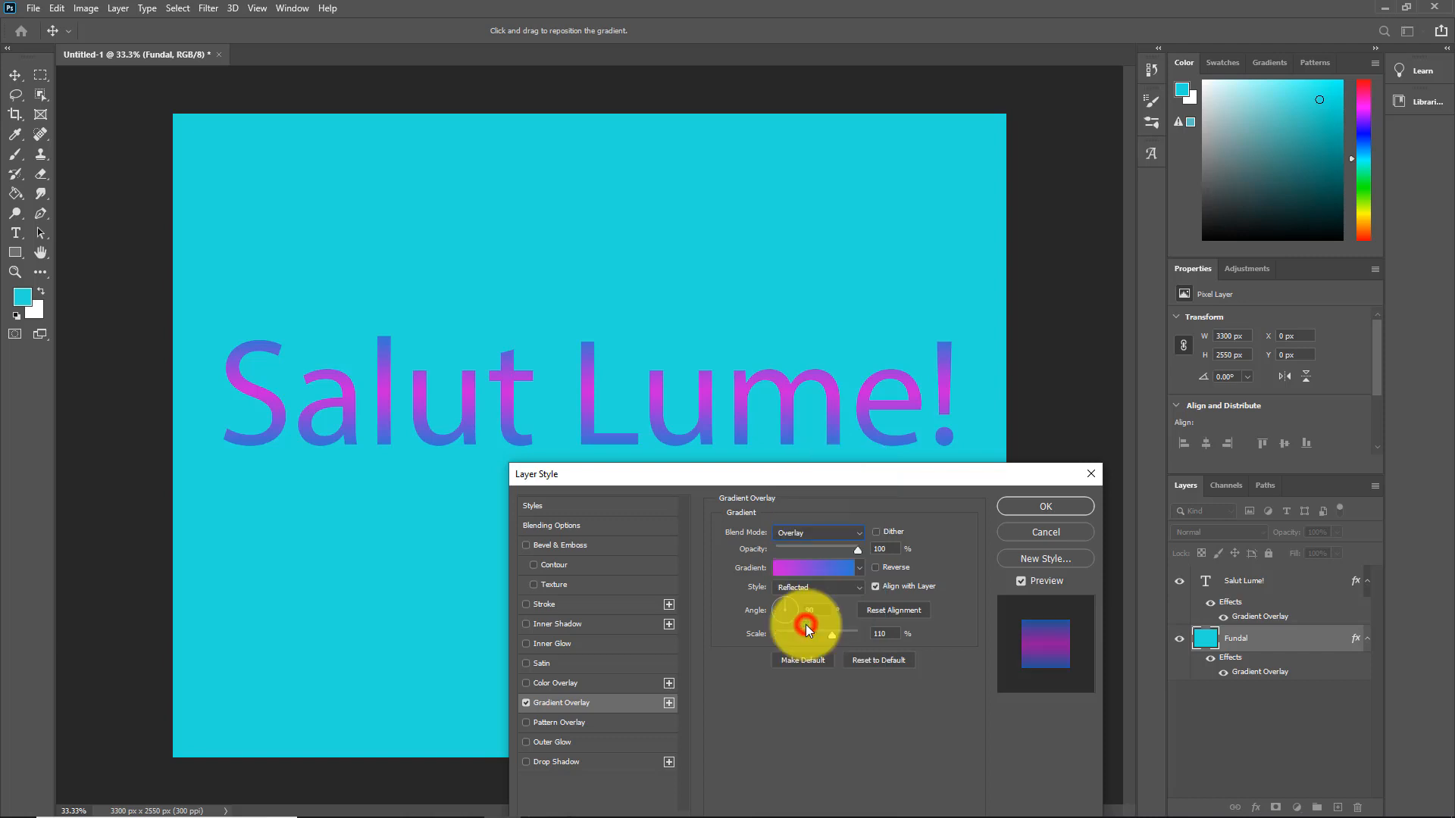
pyautogui.click(860, 533)
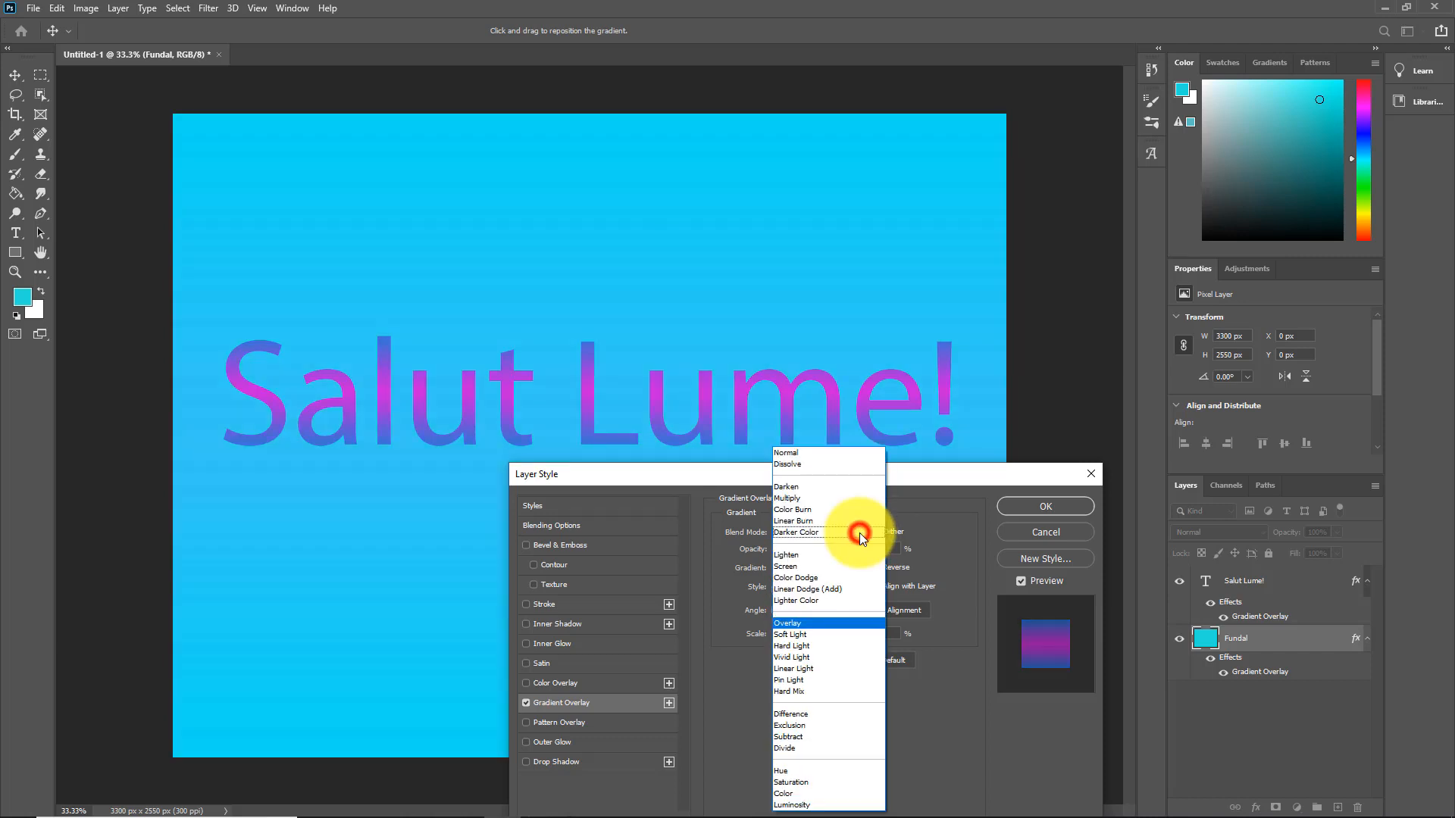
pyautogui.click(803, 634)
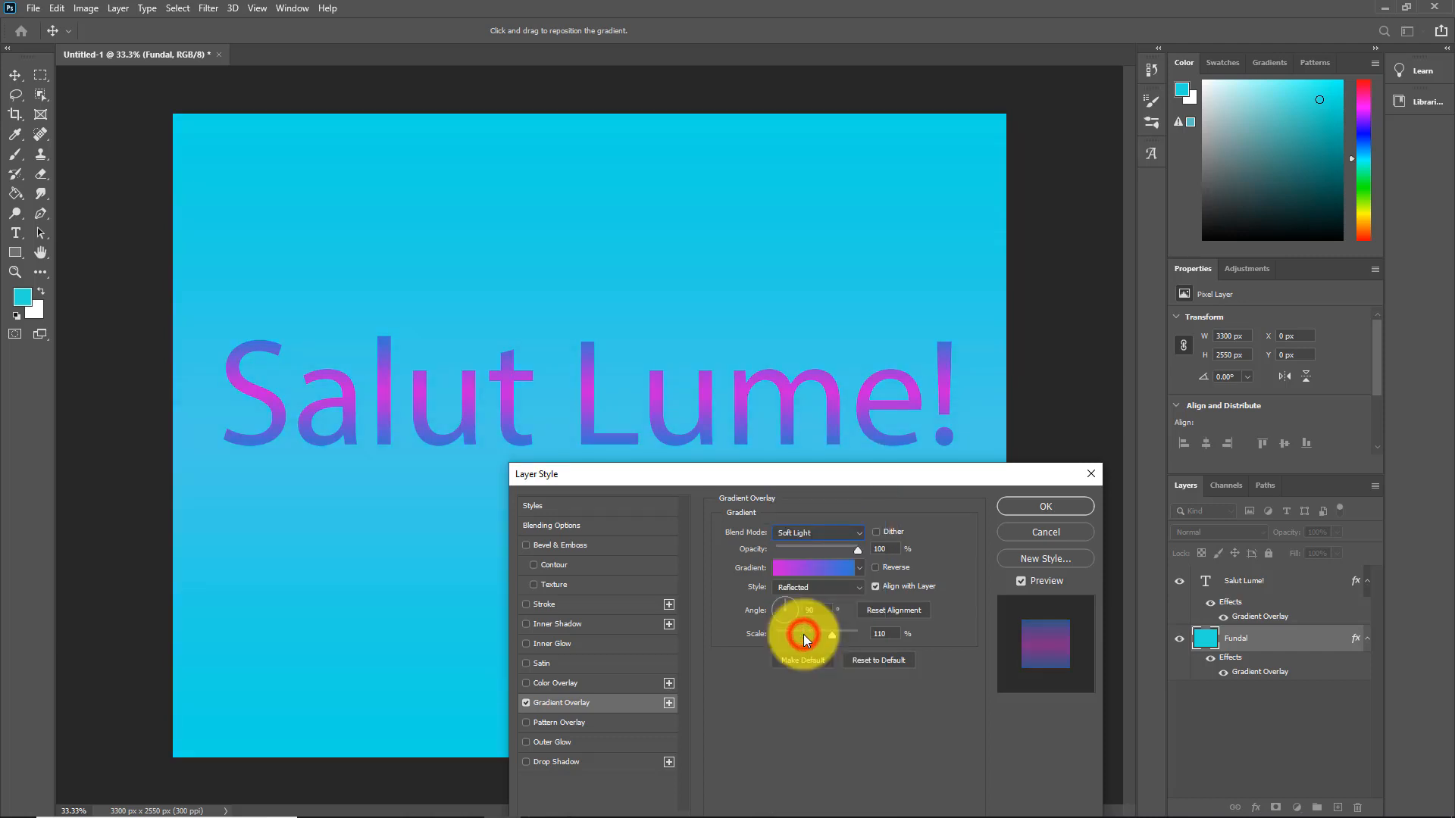
# Step: Compare the Screen, Lighten and Lighter Color blend modes on the background's gradient overlay
pyautogui.click(861, 532)
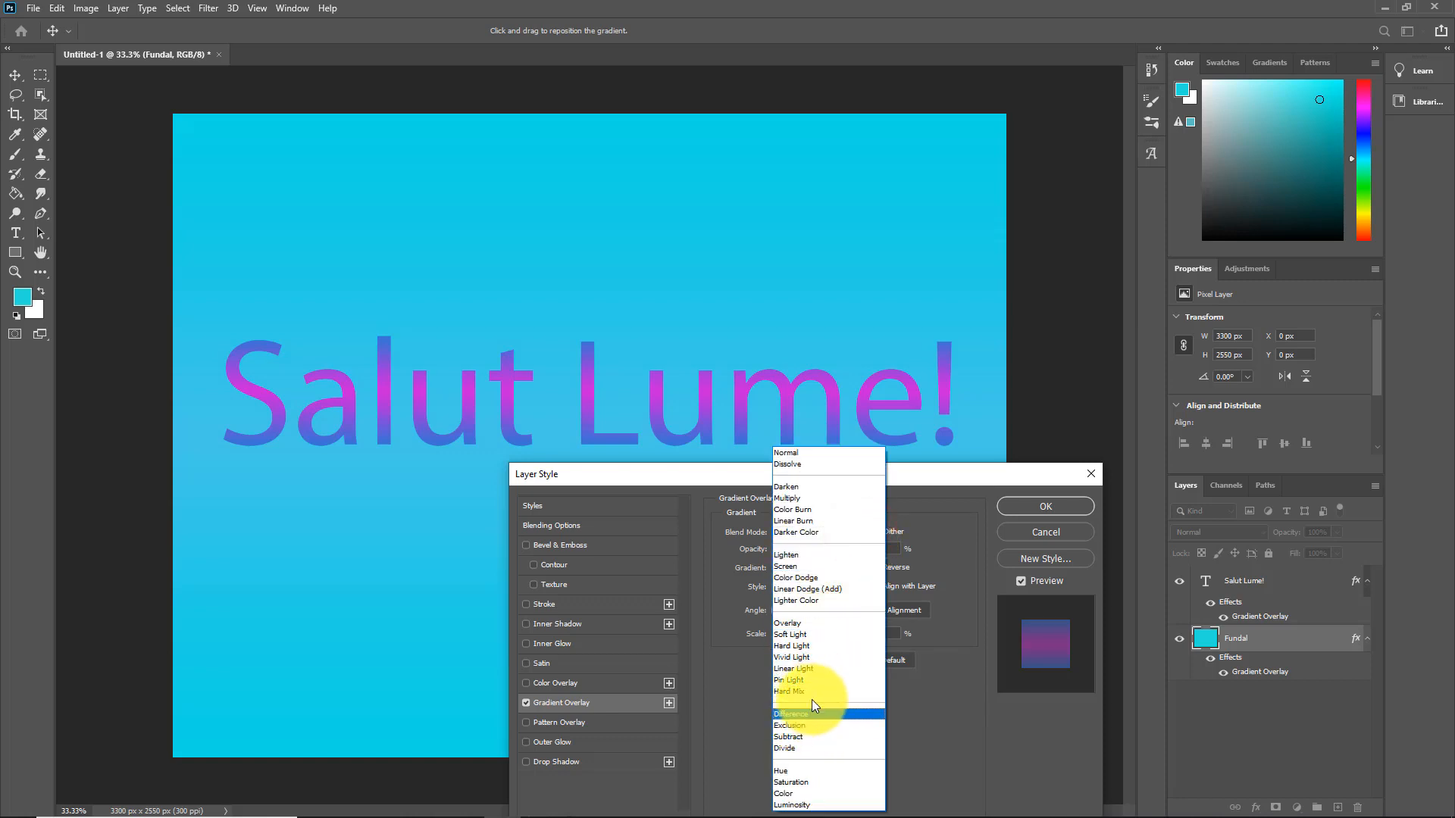
pyautogui.click(791, 566)
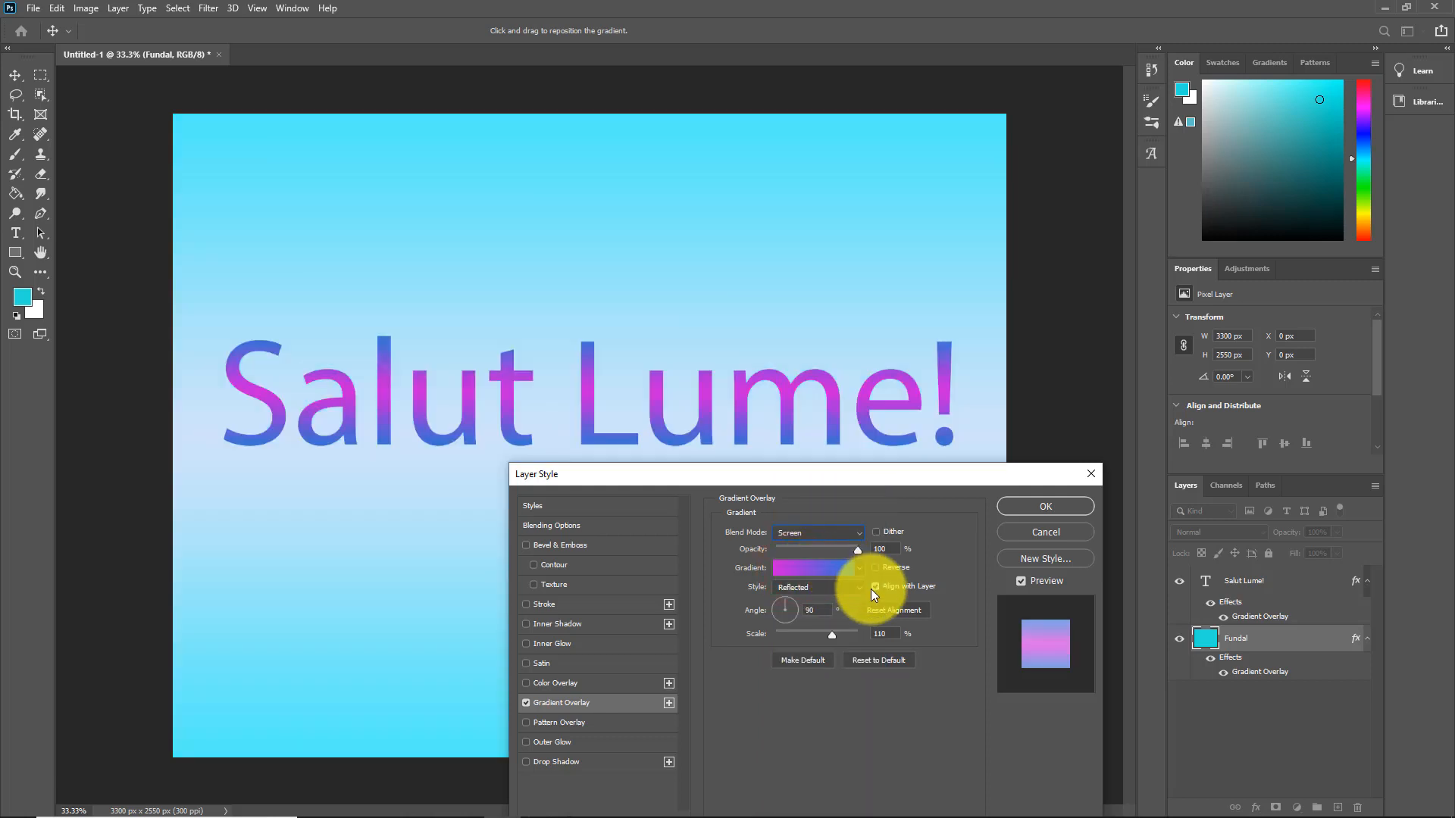
pyautogui.click(859, 535)
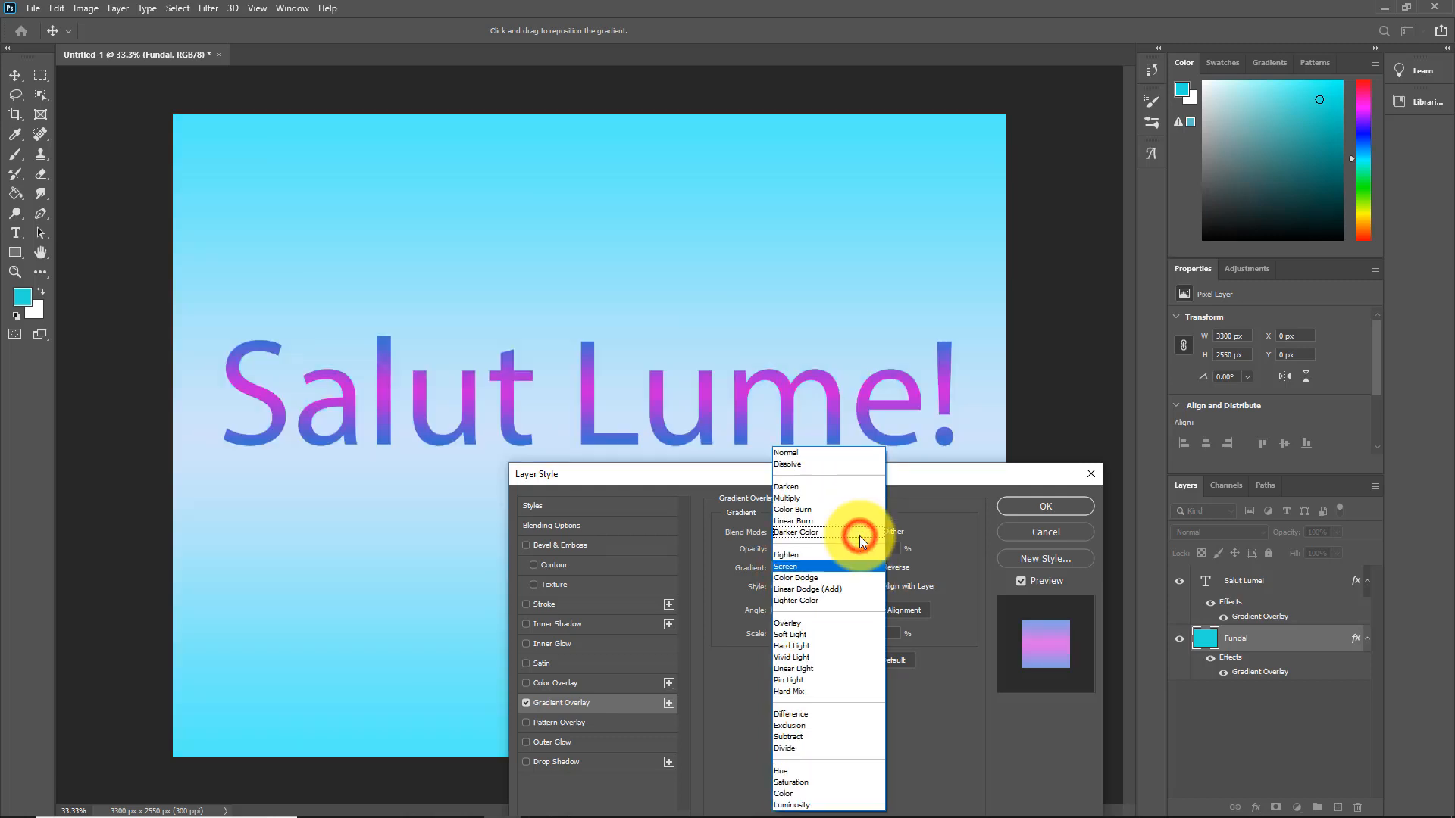
pyautogui.click(801, 559)
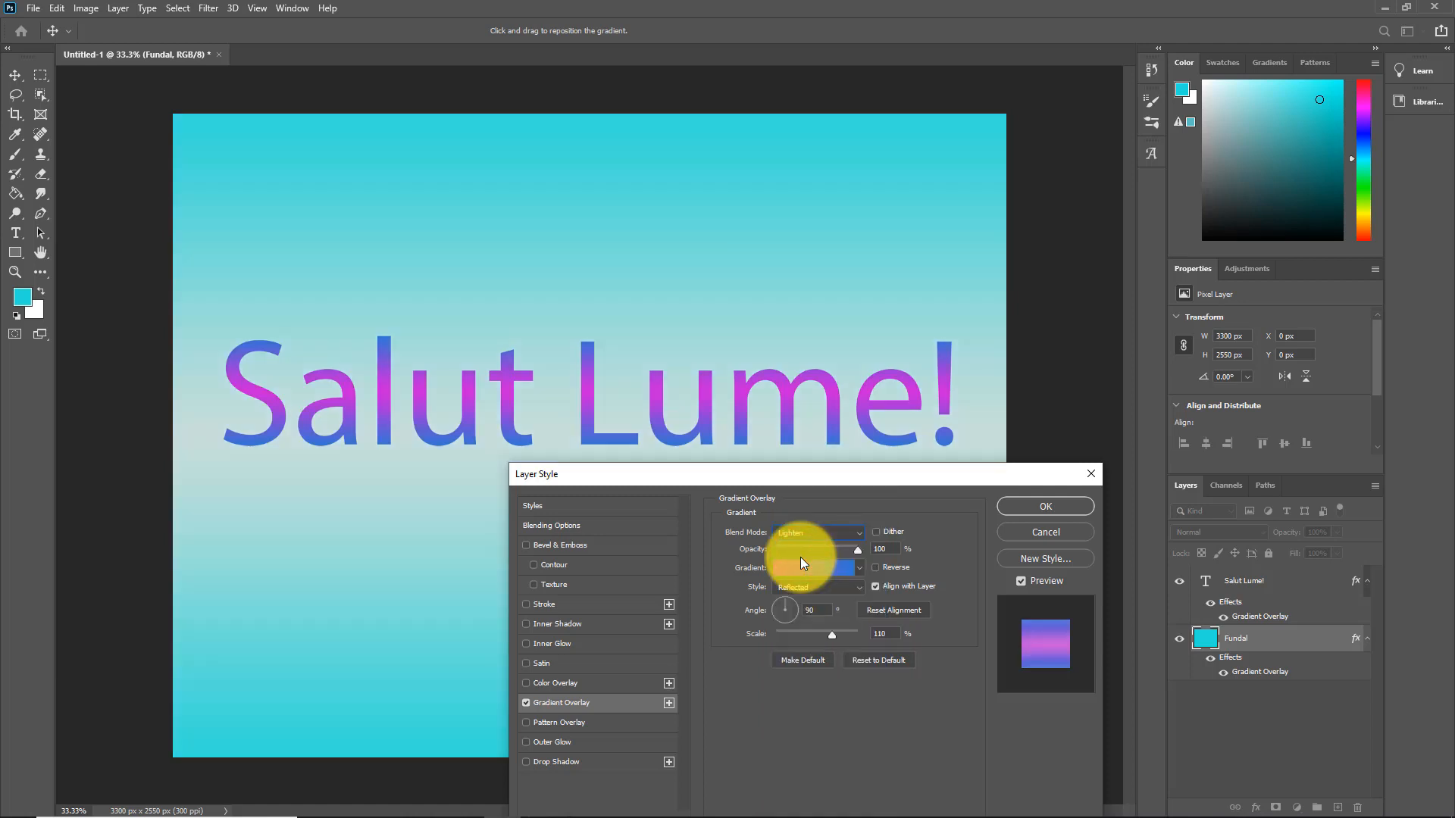
pyautogui.click(856, 531)
pyautogui.click(797, 564)
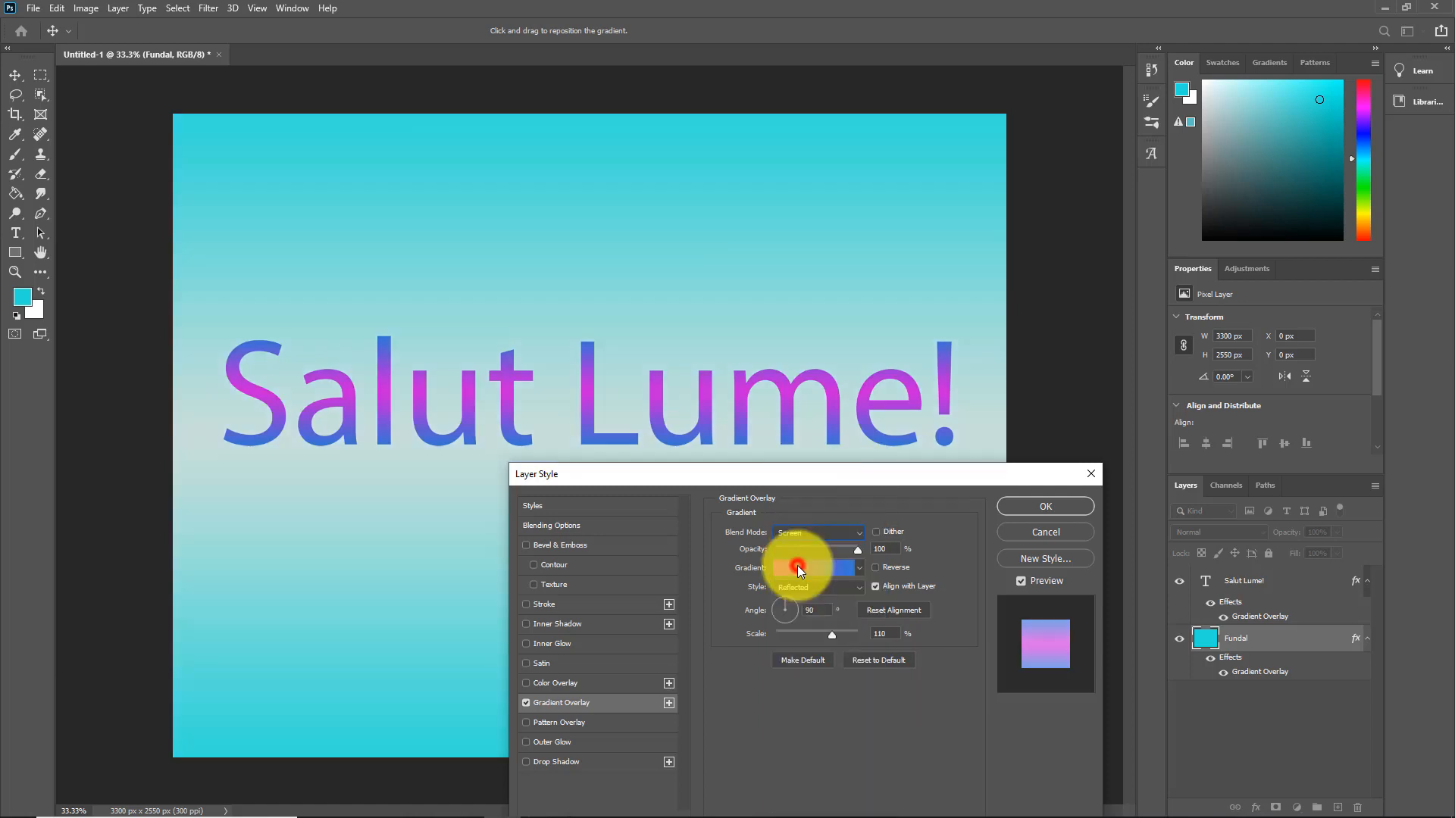
pyautogui.click(859, 532)
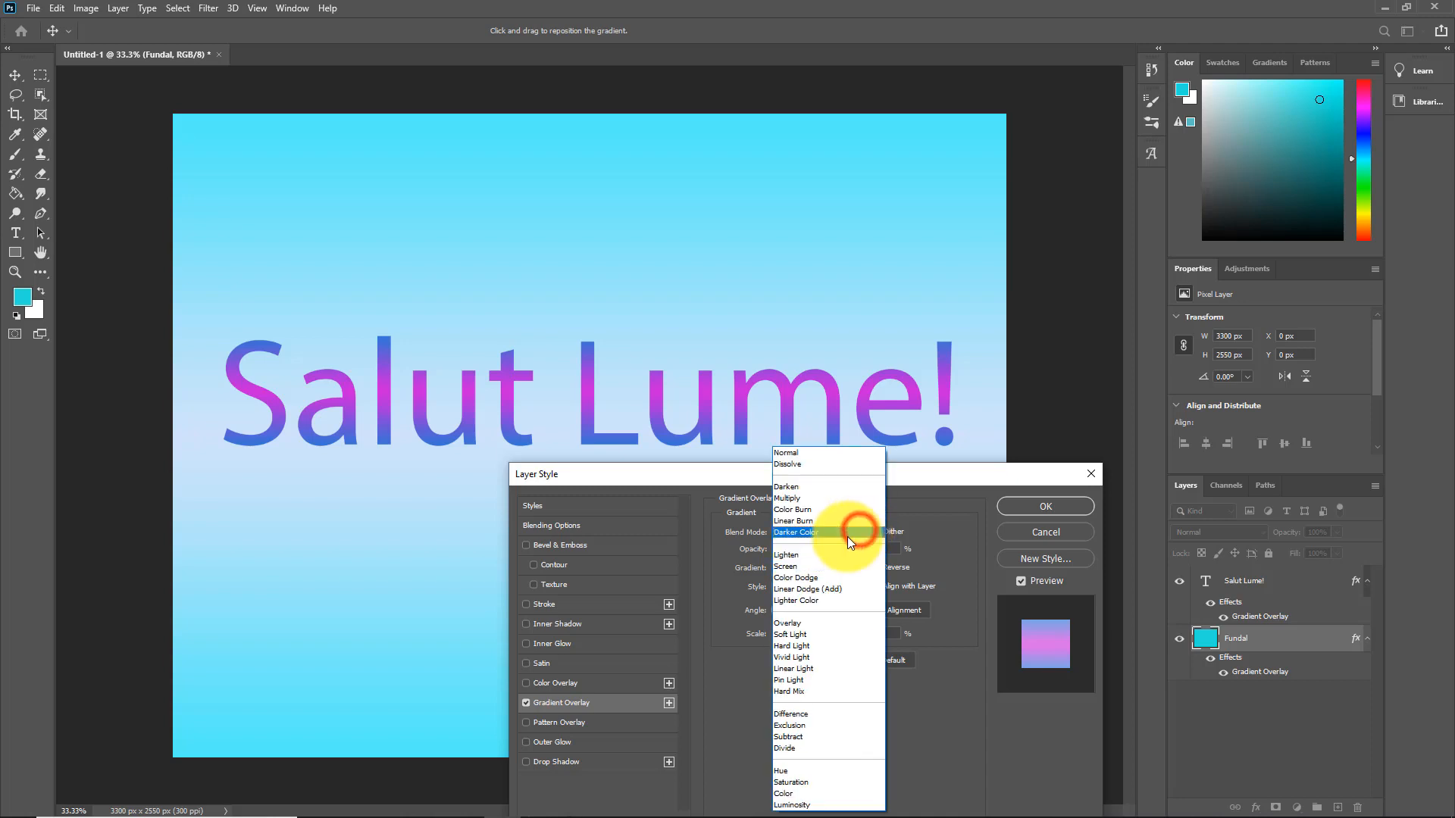
pyautogui.click(806, 553)
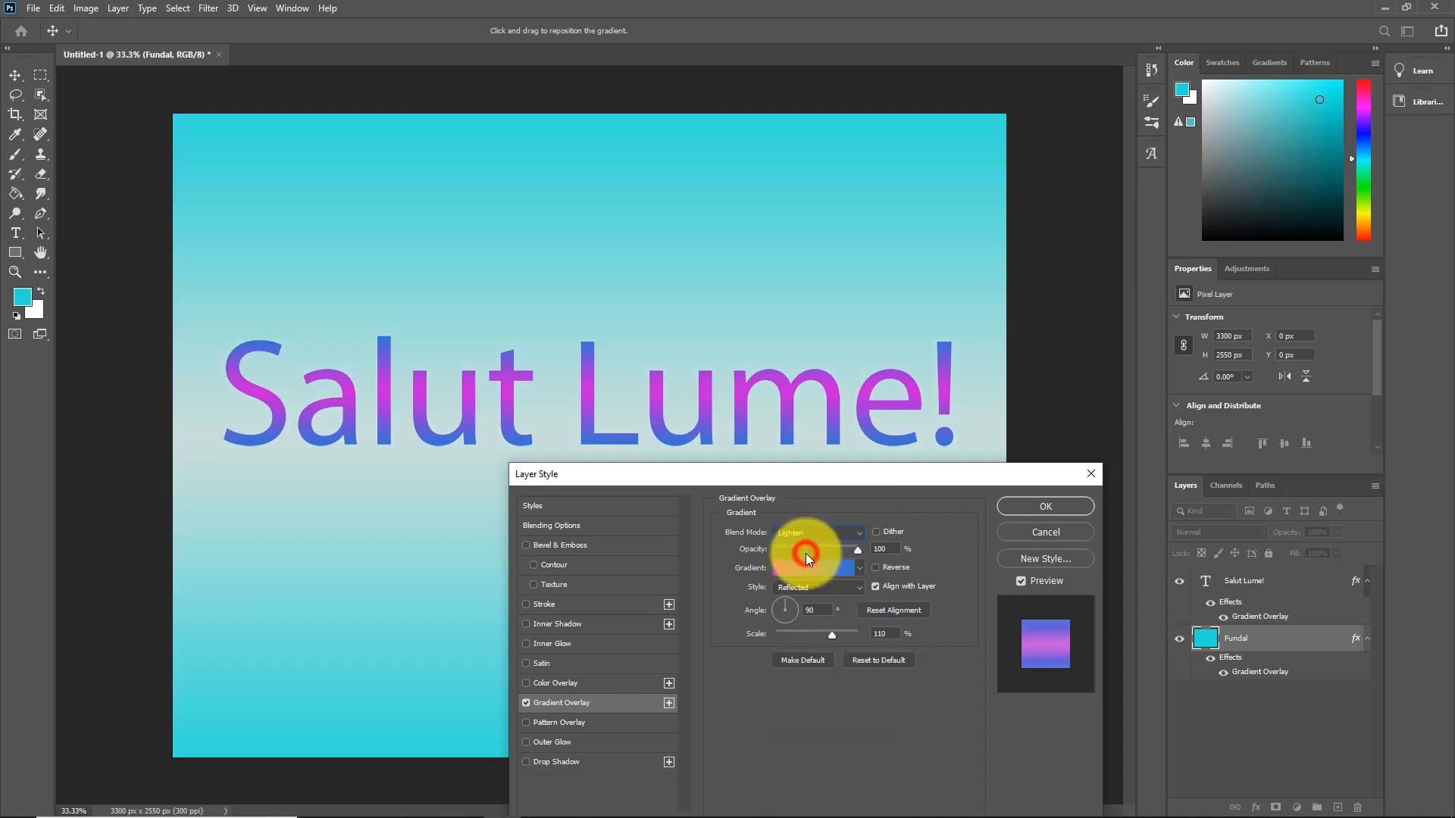
pyautogui.click(859, 535)
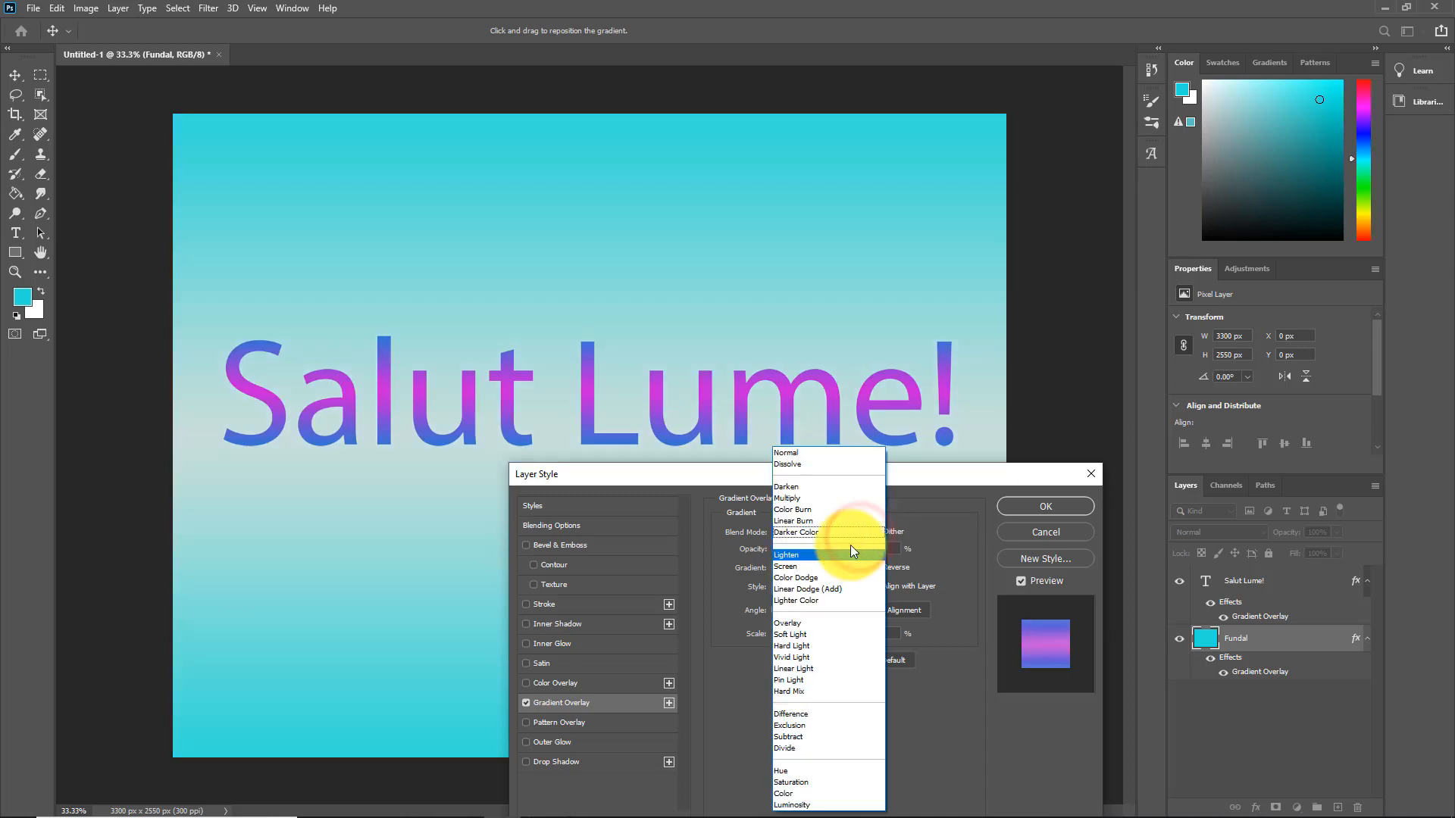
pyautogui.click(806, 600)
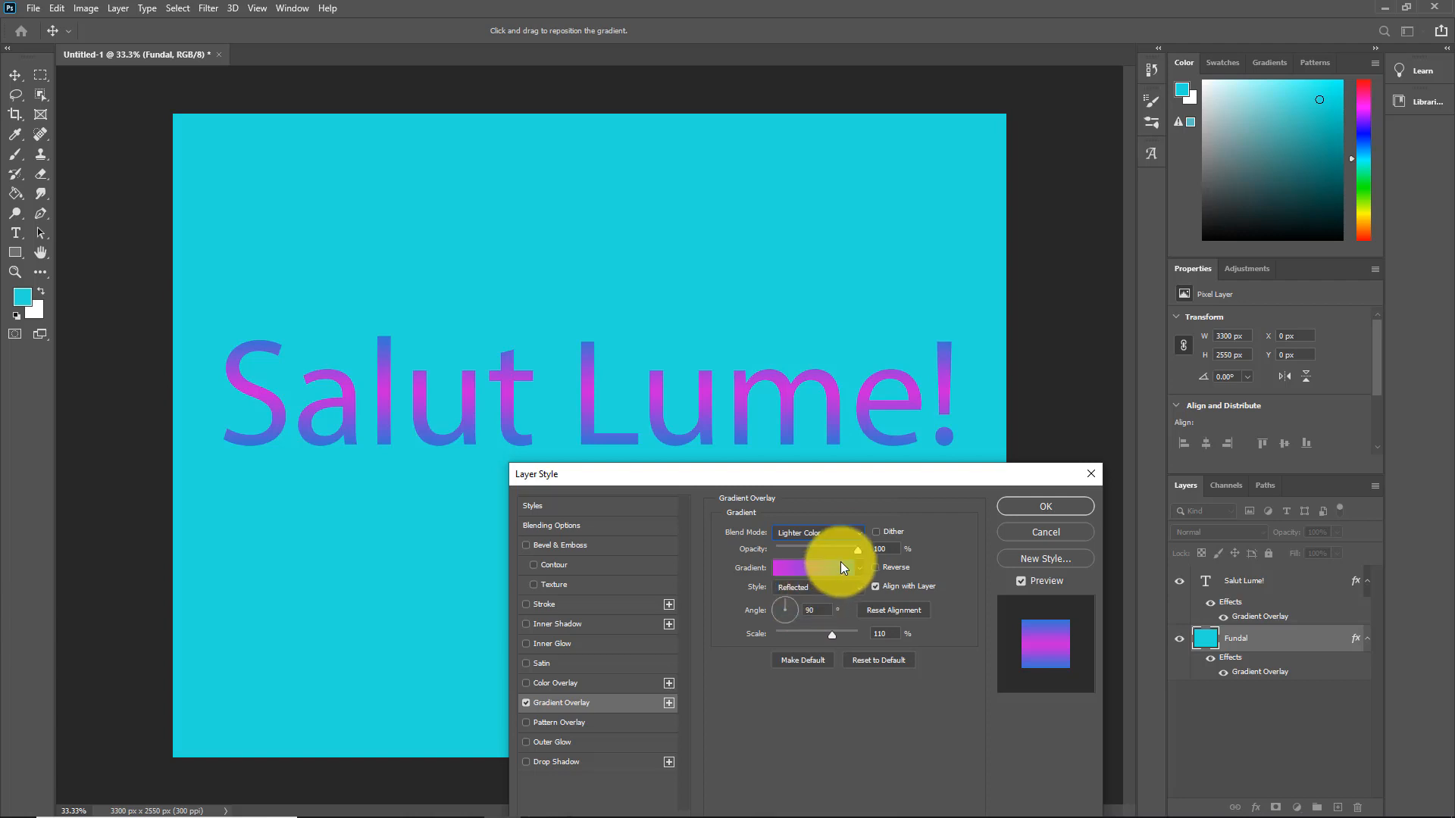
# Step: Set the background's gradient overlay blend mode to Lighten and apply the layer style
pyautogui.click(858, 532)
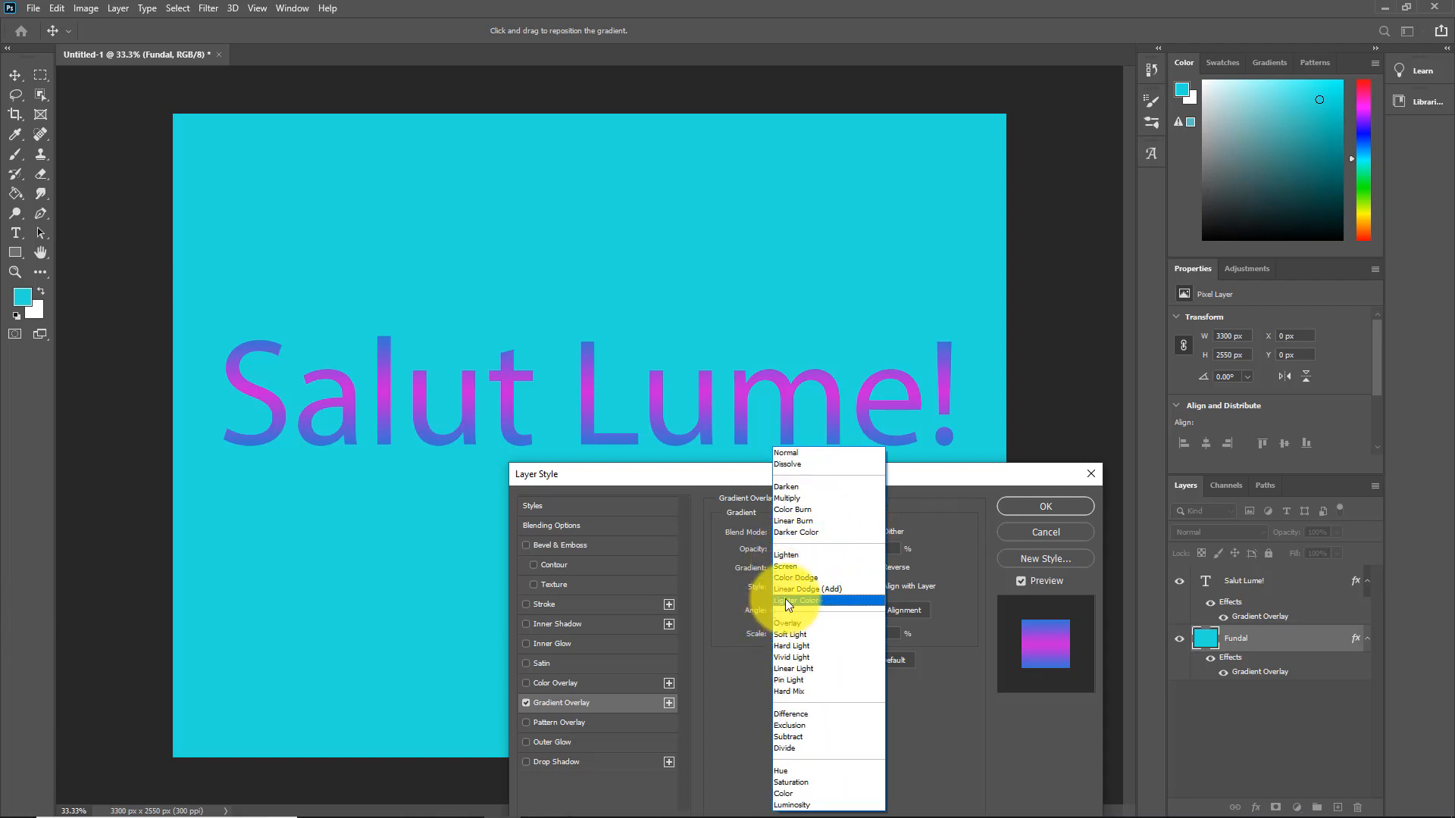
pyautogui.click(789, 556)
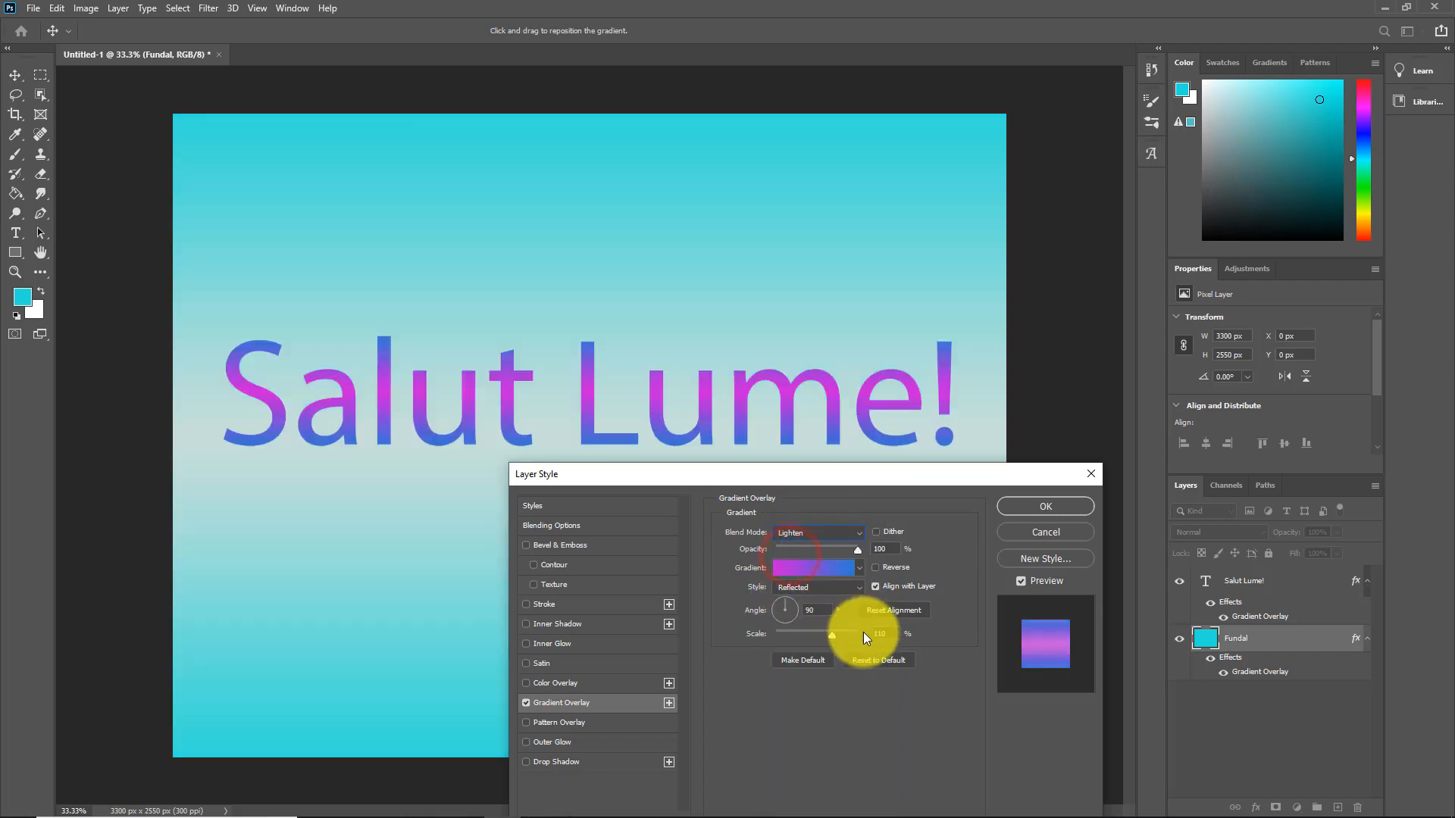
pyautogui.click(1056, 504)
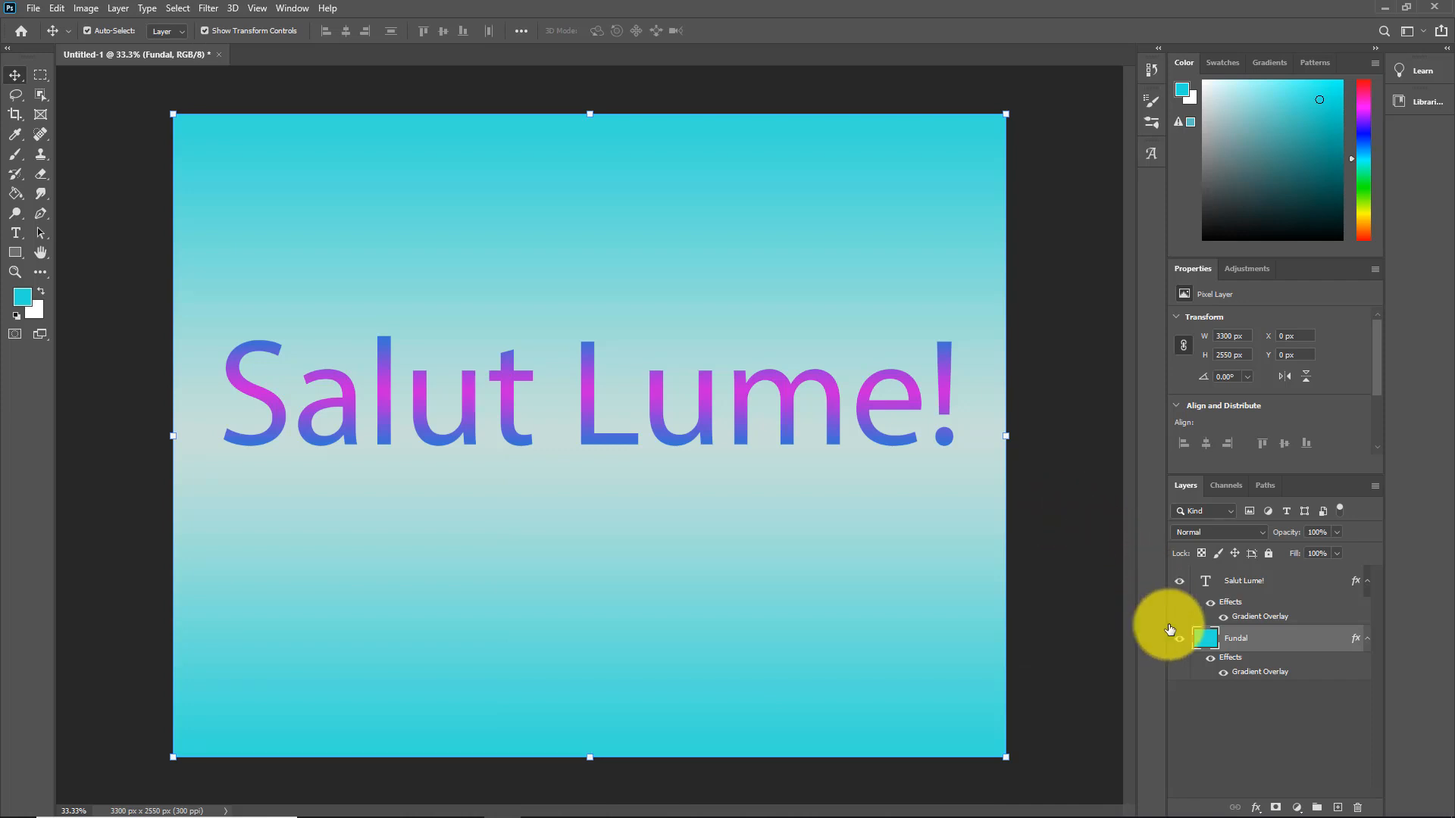
# Step: Hide and show the Fundal layer, its effects and its Gradient Overlay in turn to compare the background with and without them
pyautogui.click(1181, 643)
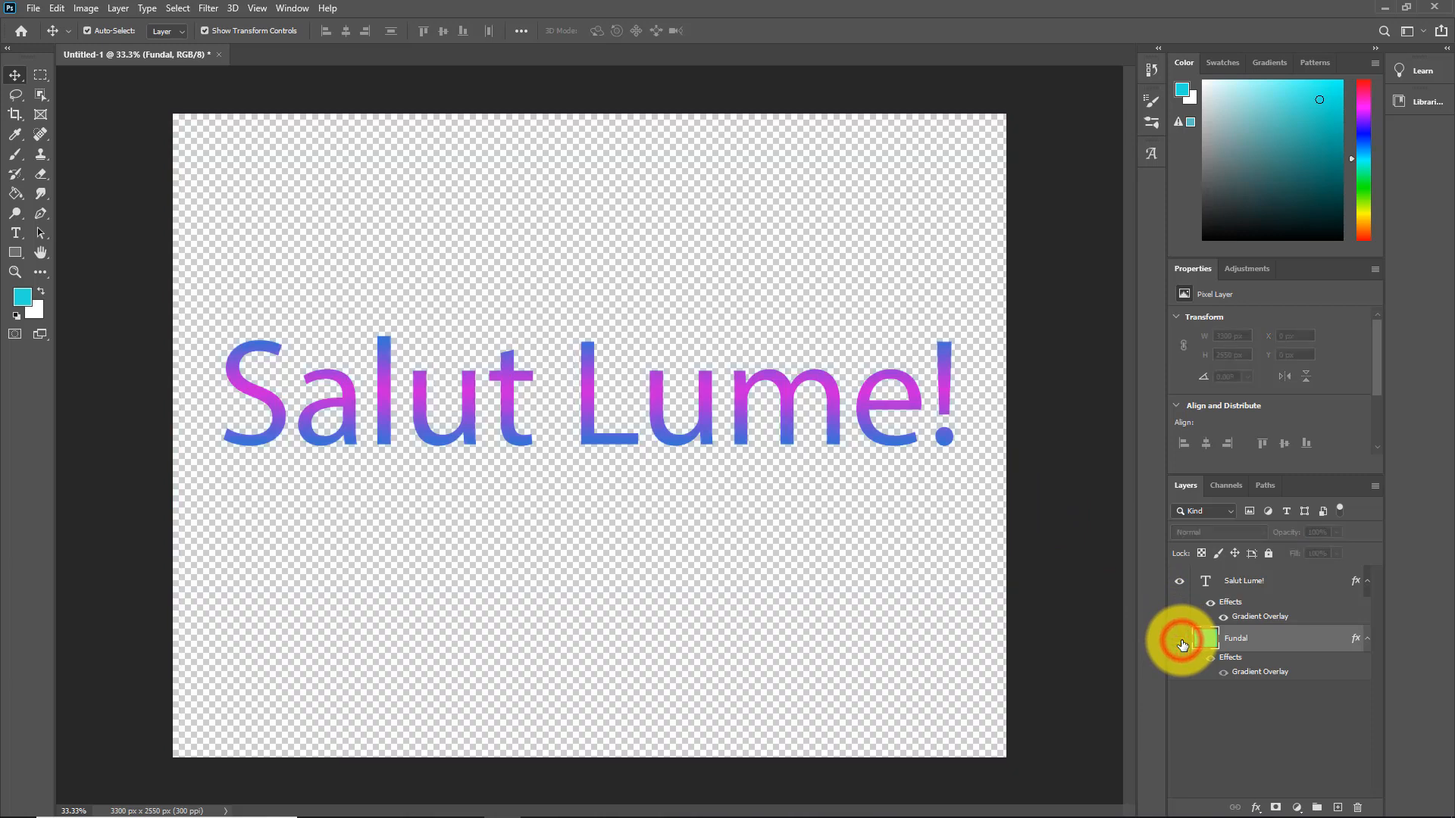
pyautogui.click(1179, 641)
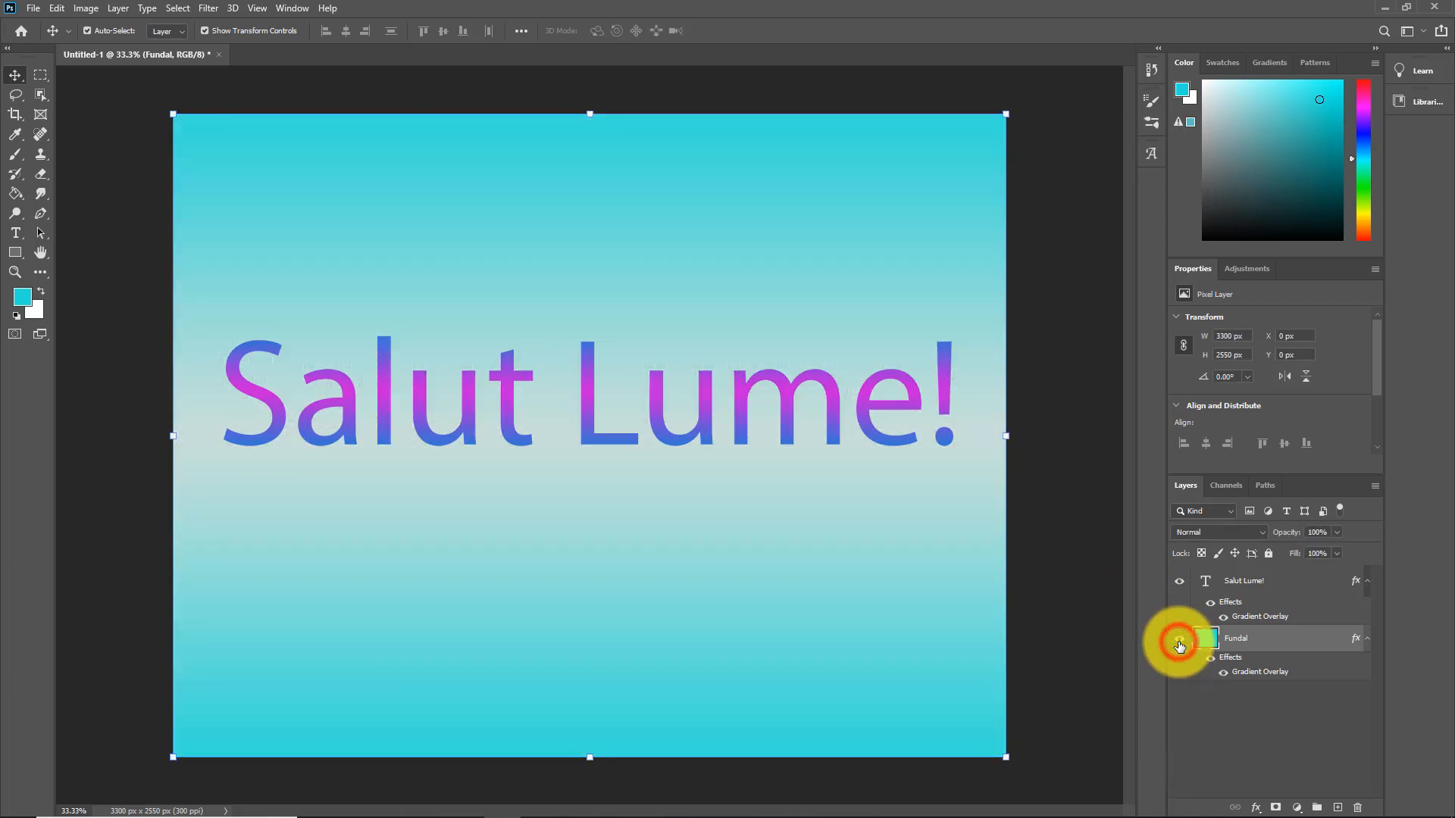
pyautogui.click(1212, 659)
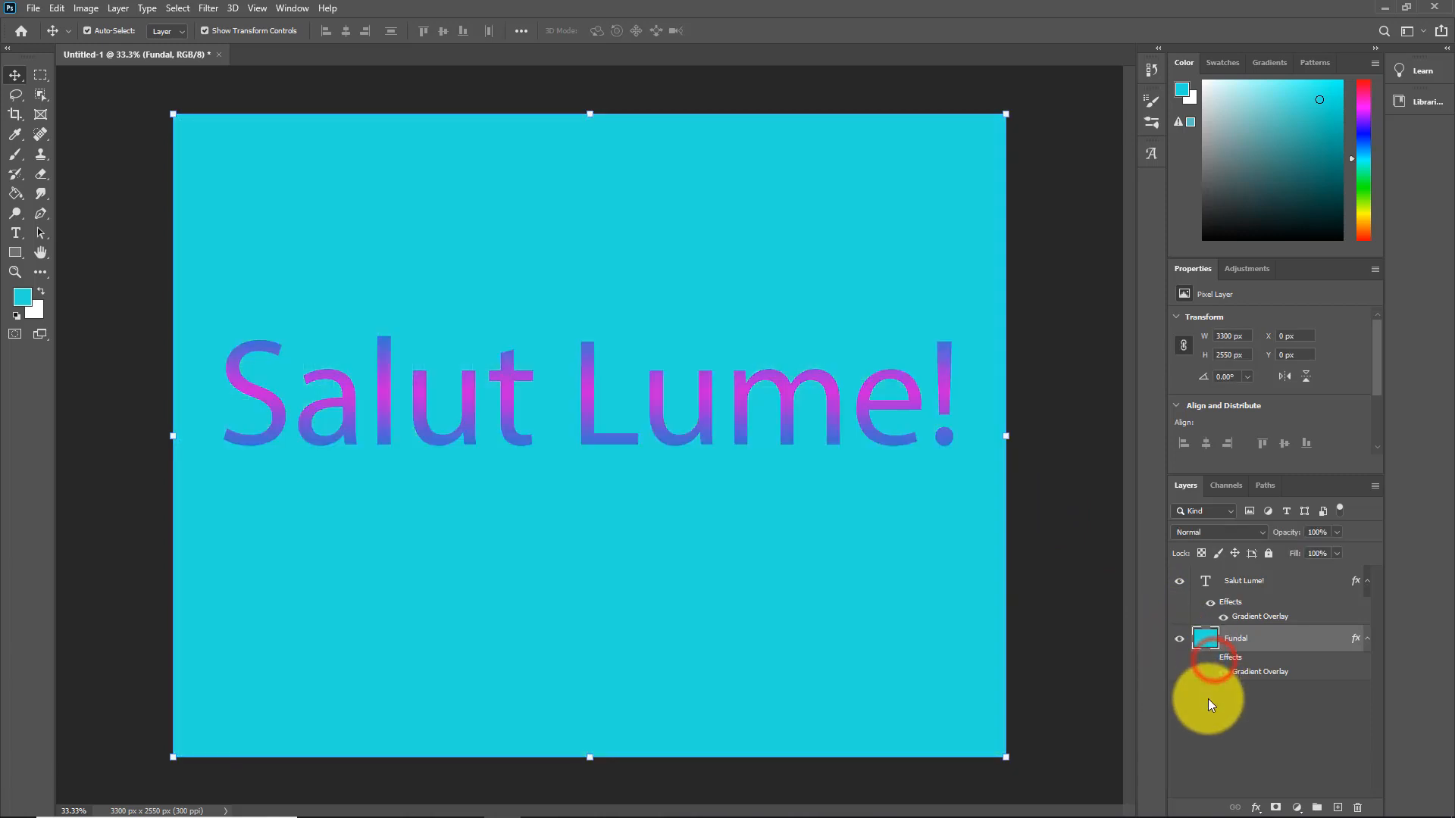
pyautogui.click(1208, 658)
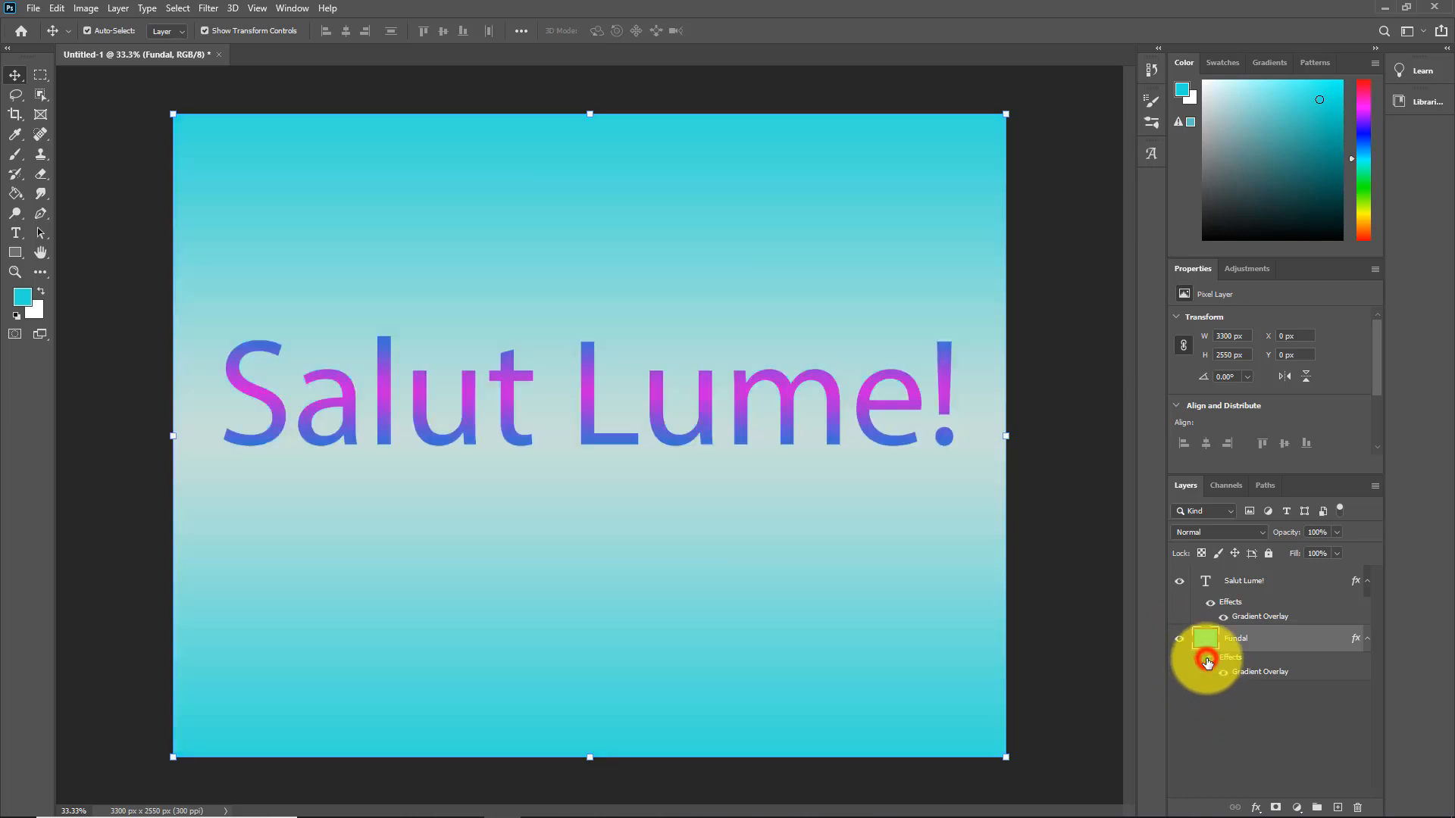
pyautogui.click(1223, 673)
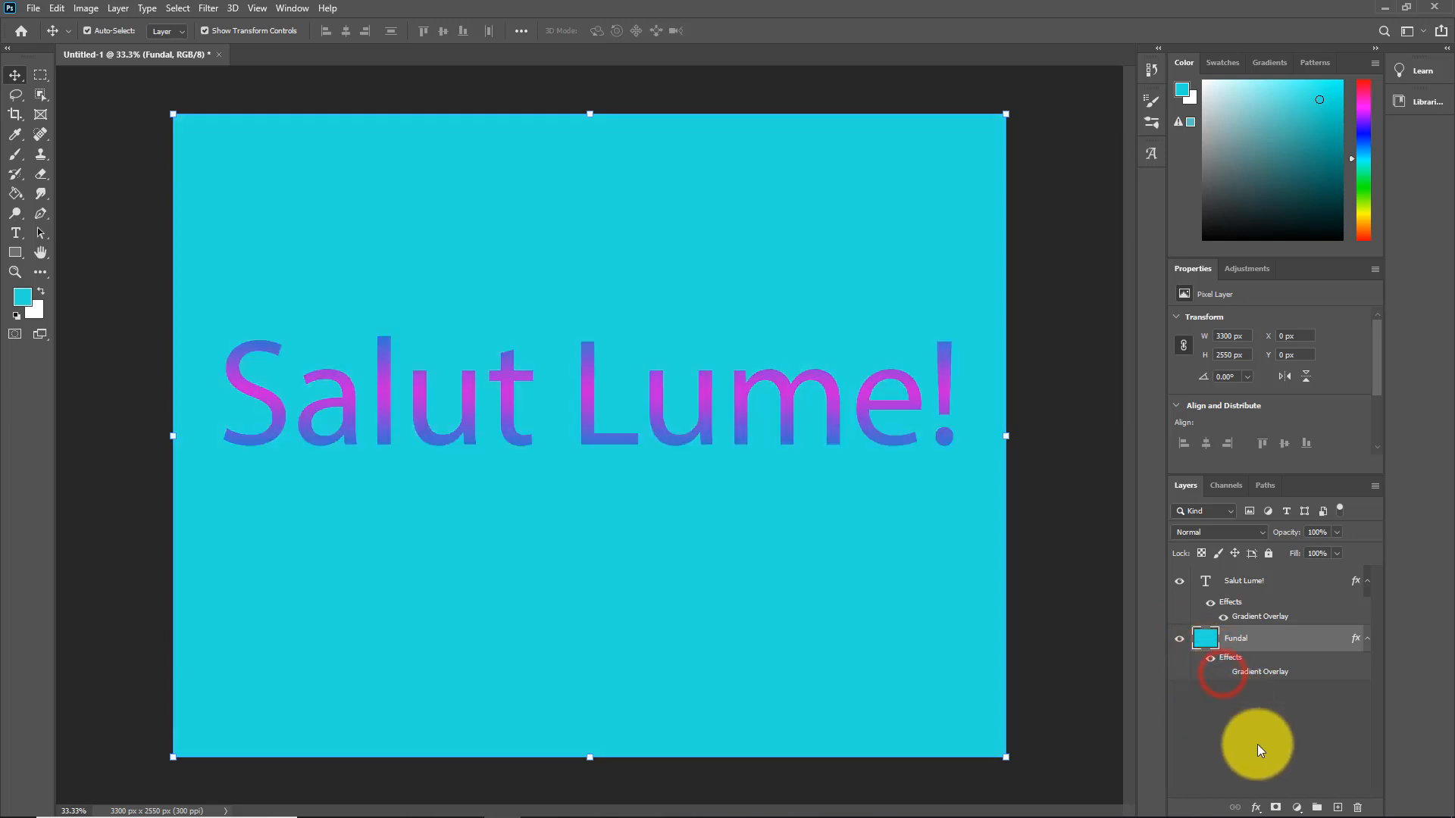
pyautogui.click(1222, 671)
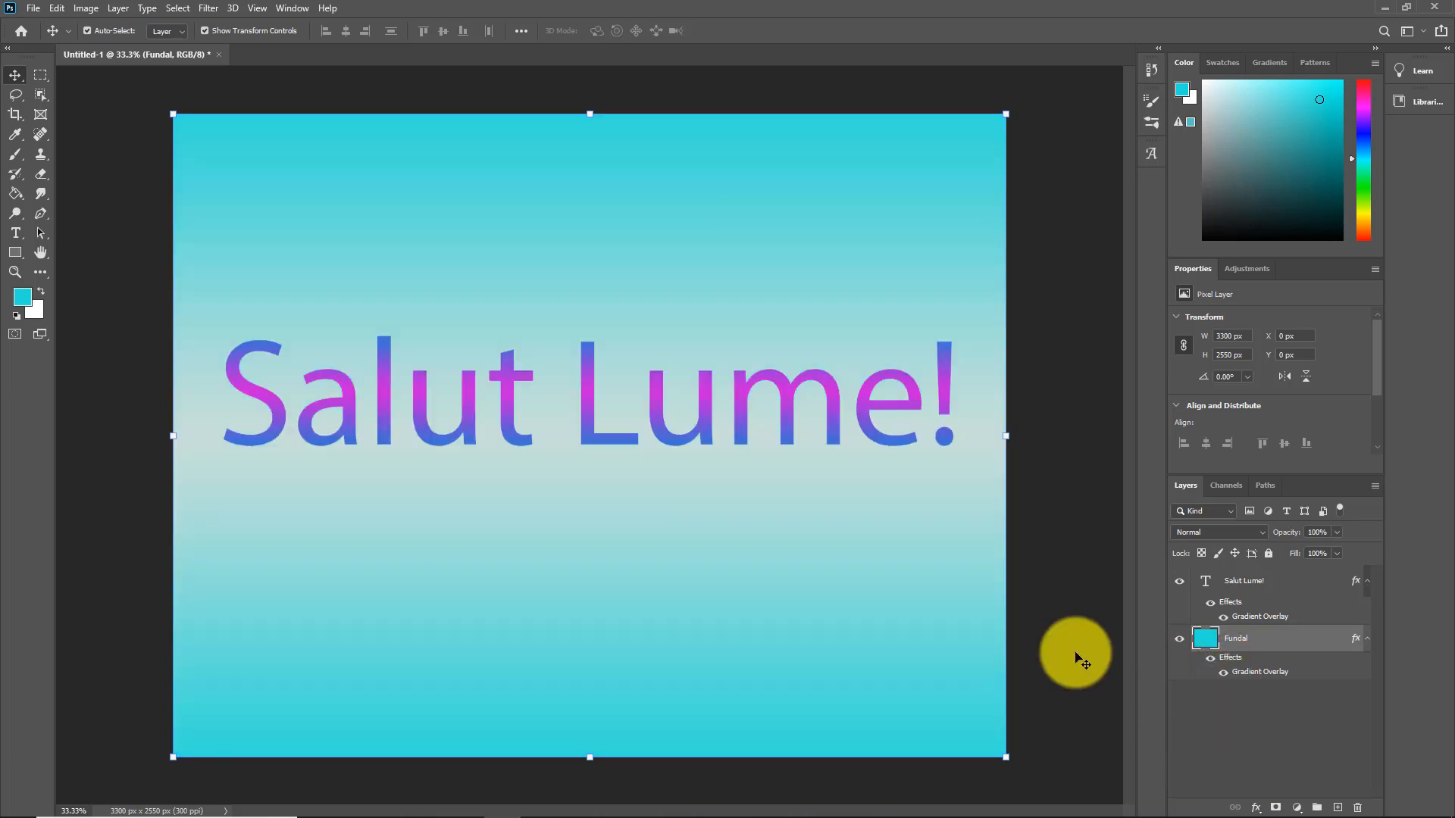
# Step: Save the document on the computer as a layered Photoshop file named gradient_overlay in the images folder
pyautogui.click(35, 9)
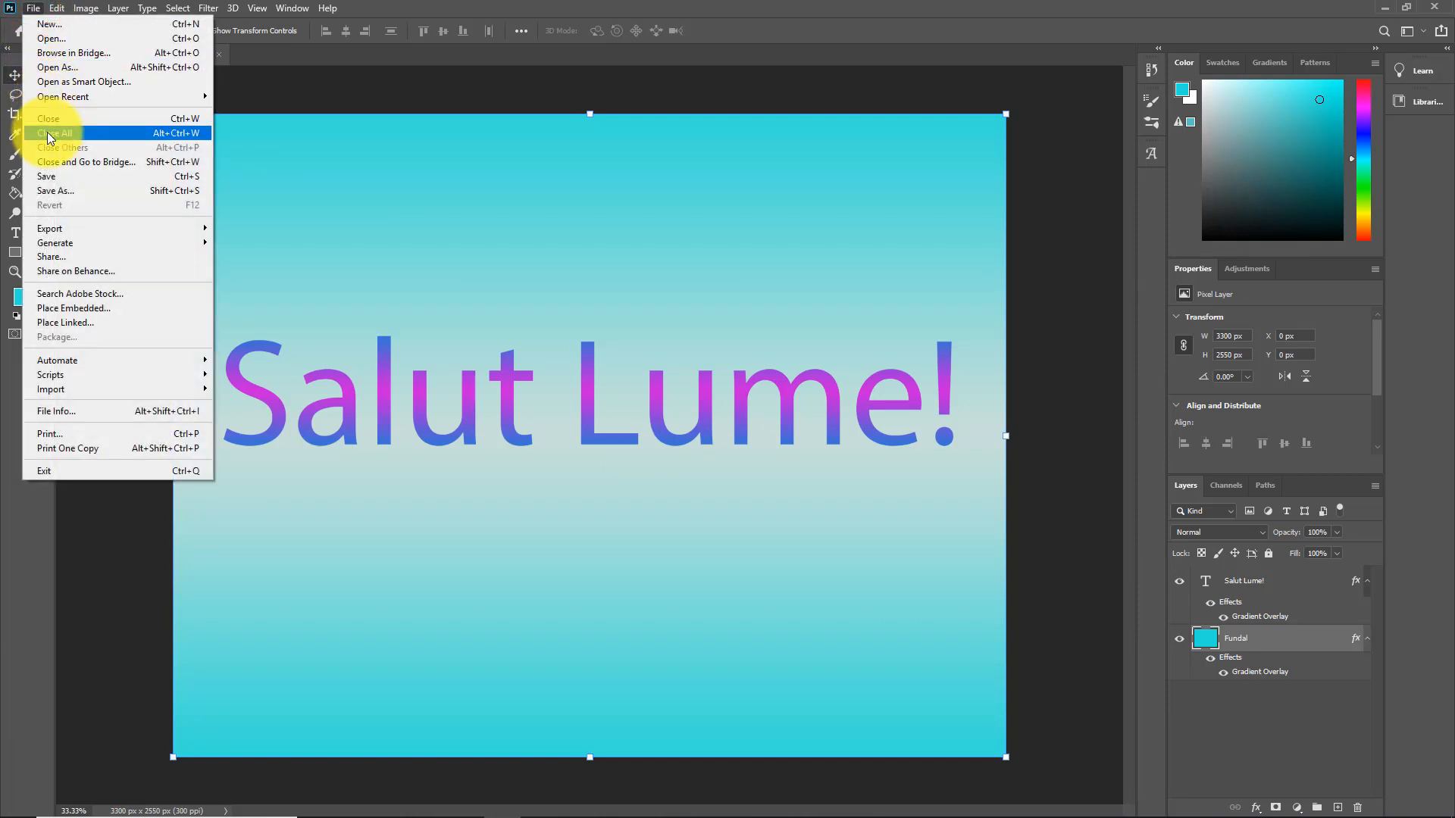
pyautogui.click(57, 190)
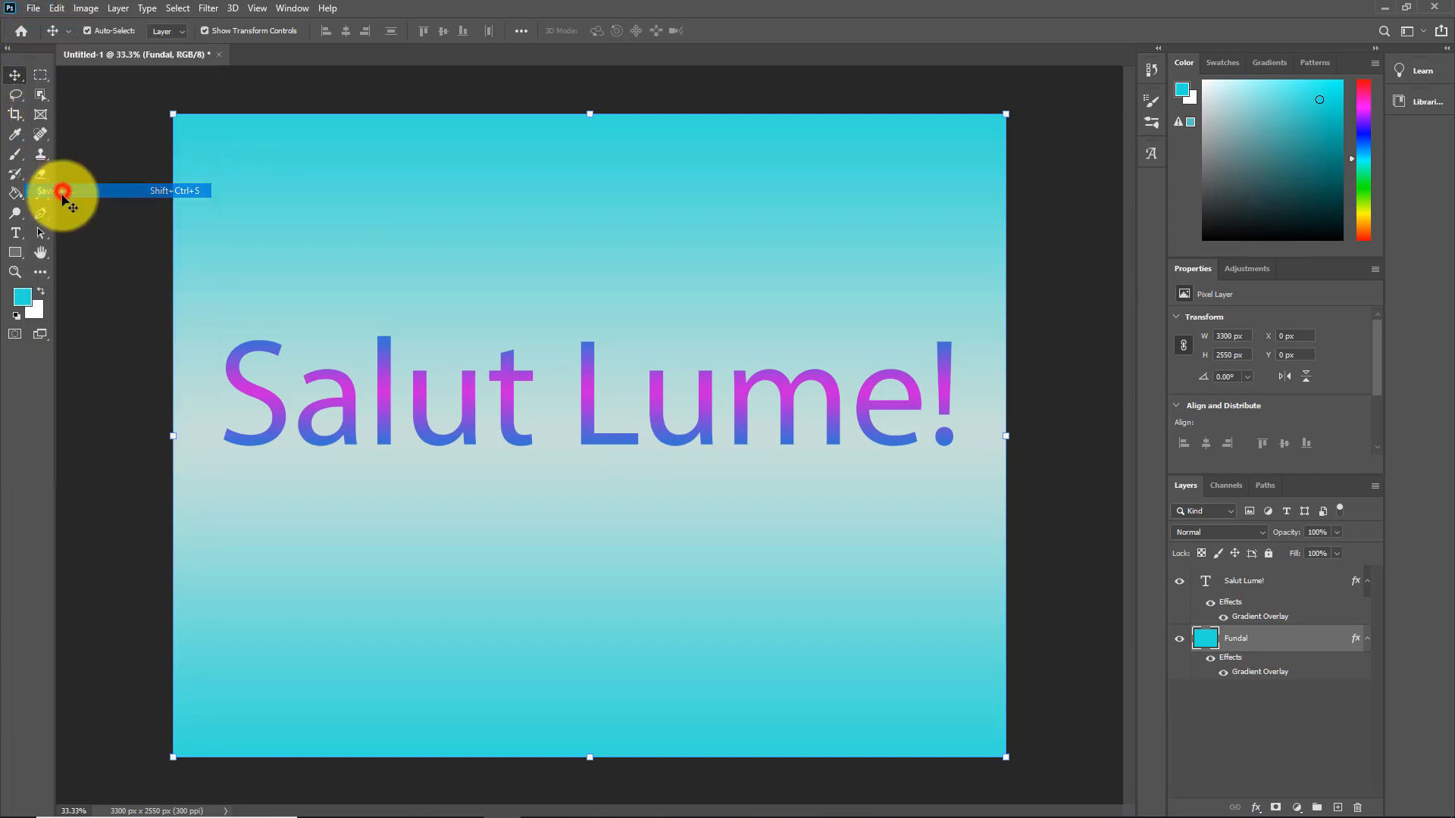
pyautogui.click(818, 547)
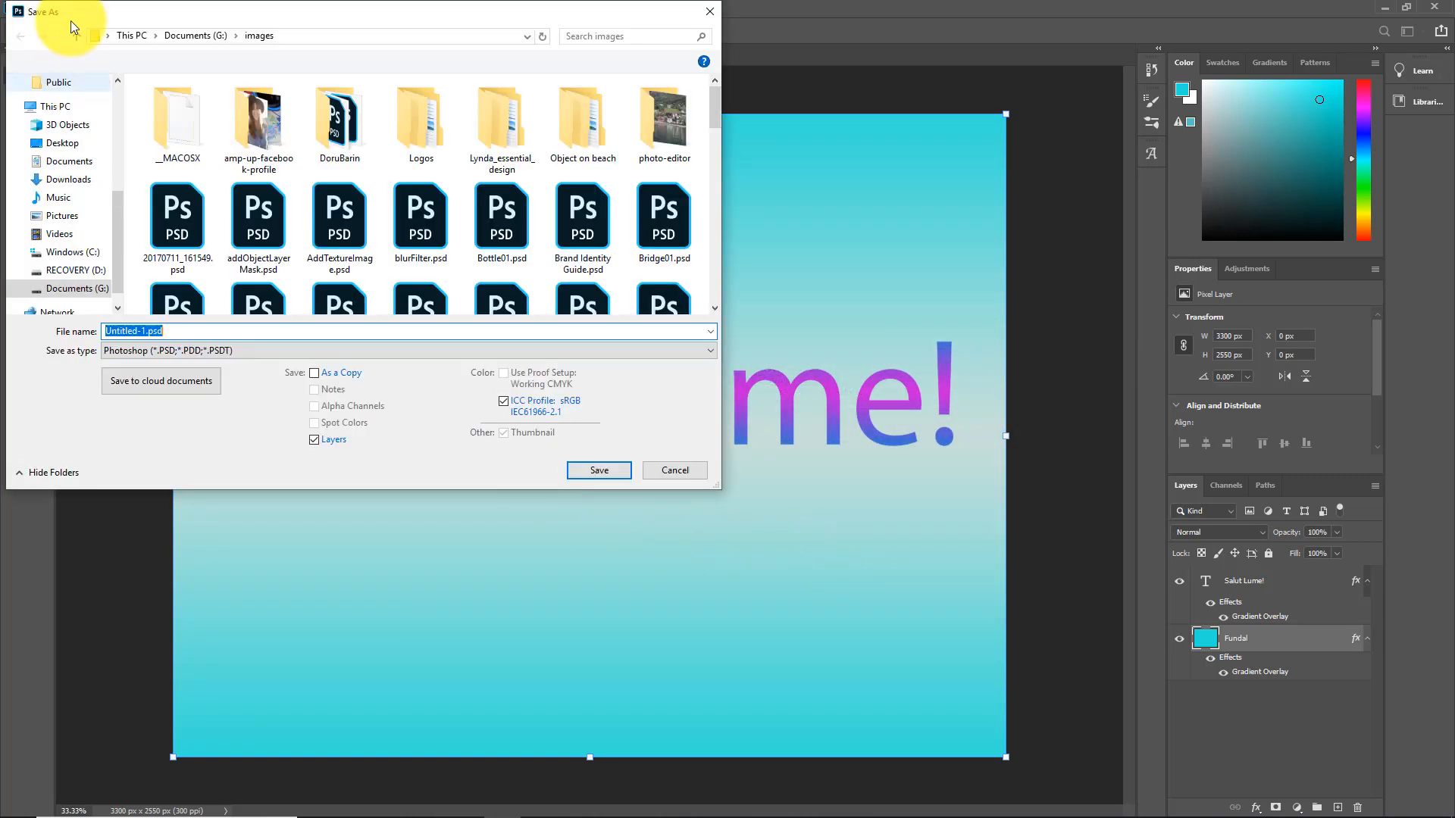
pyautogui.moveTo(175, 12); pyautogui.dragTo(347, 185)
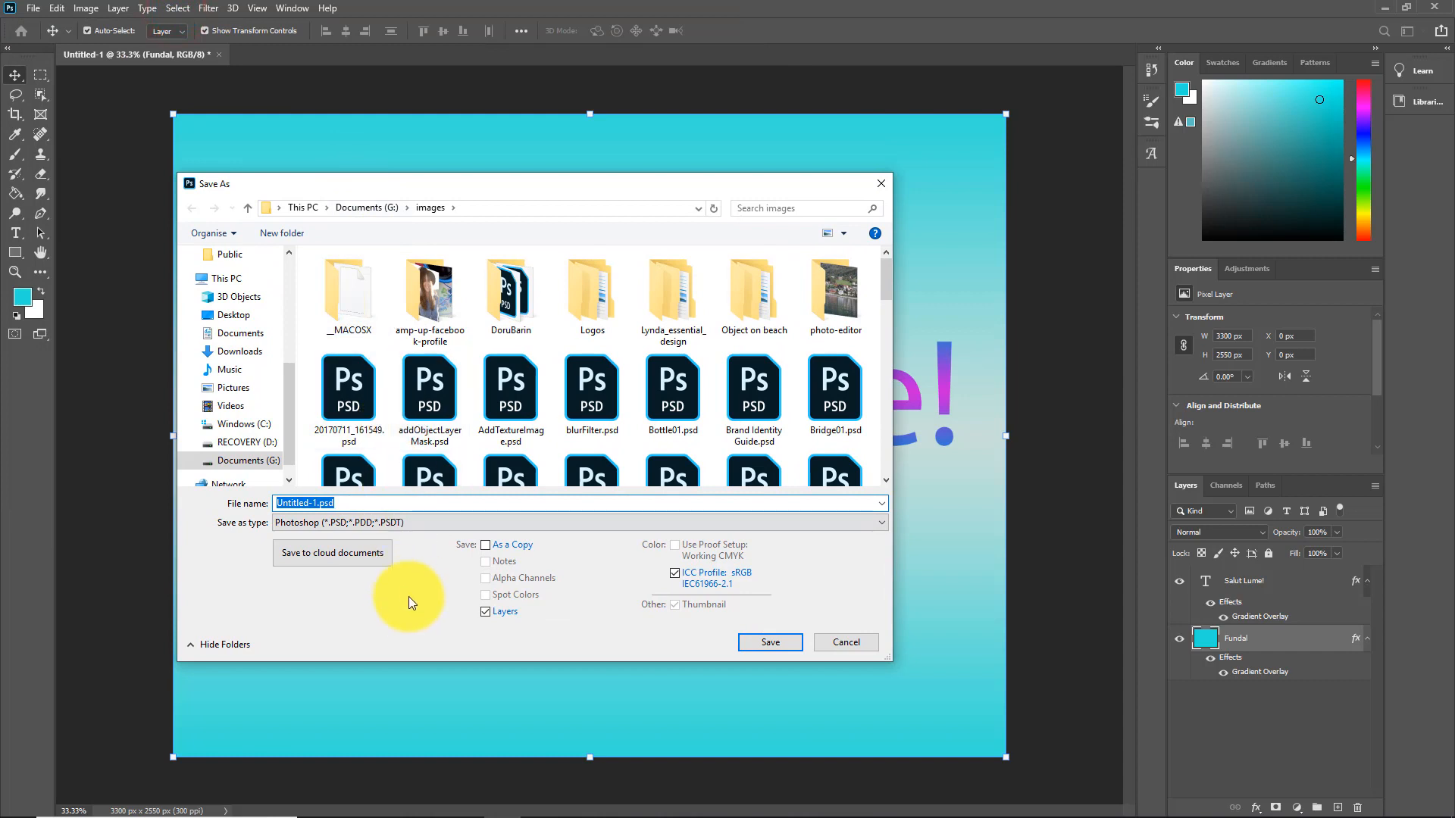
pyautogui.write('gradient')
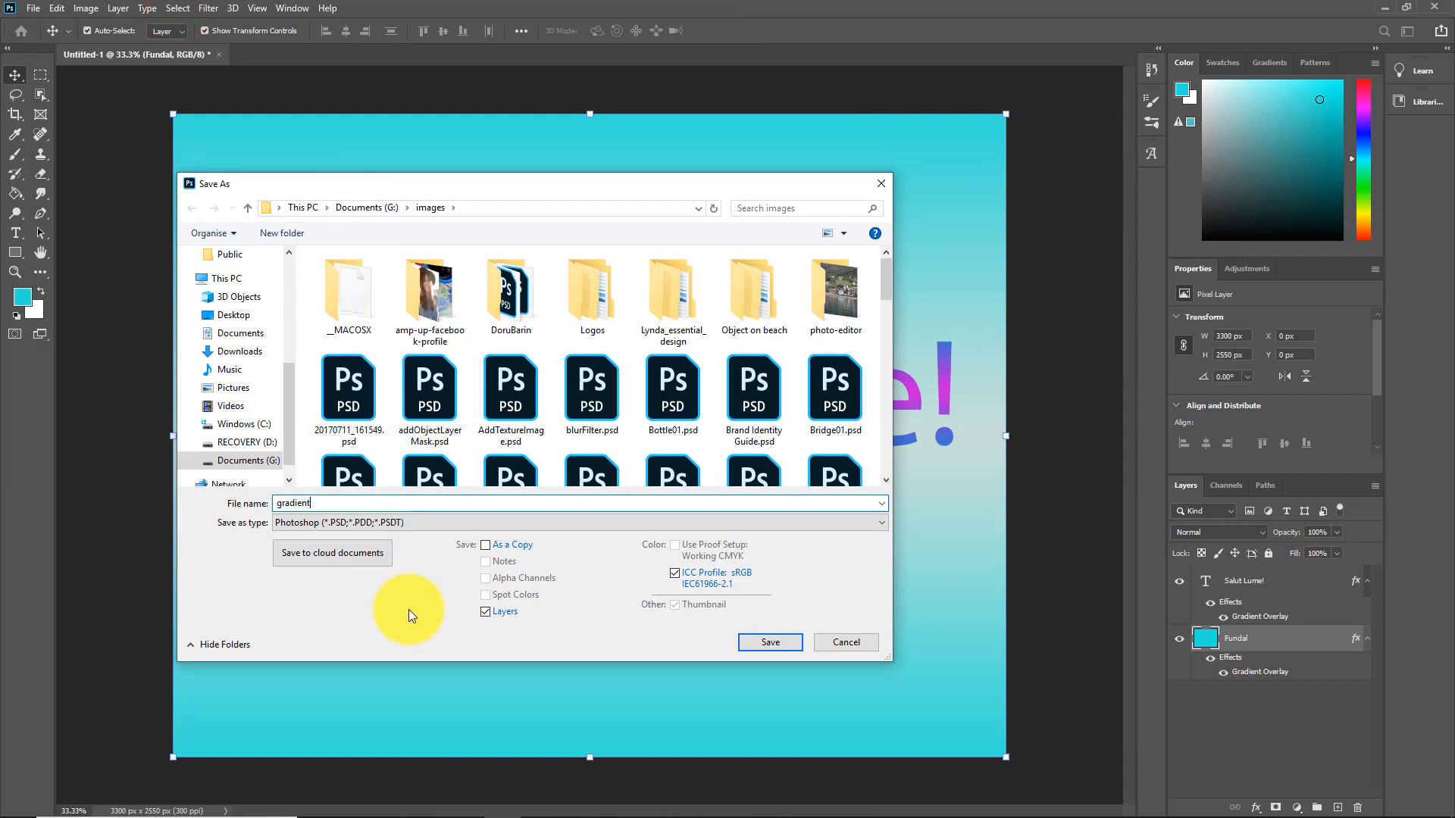
pyautogui.write('_overlay')
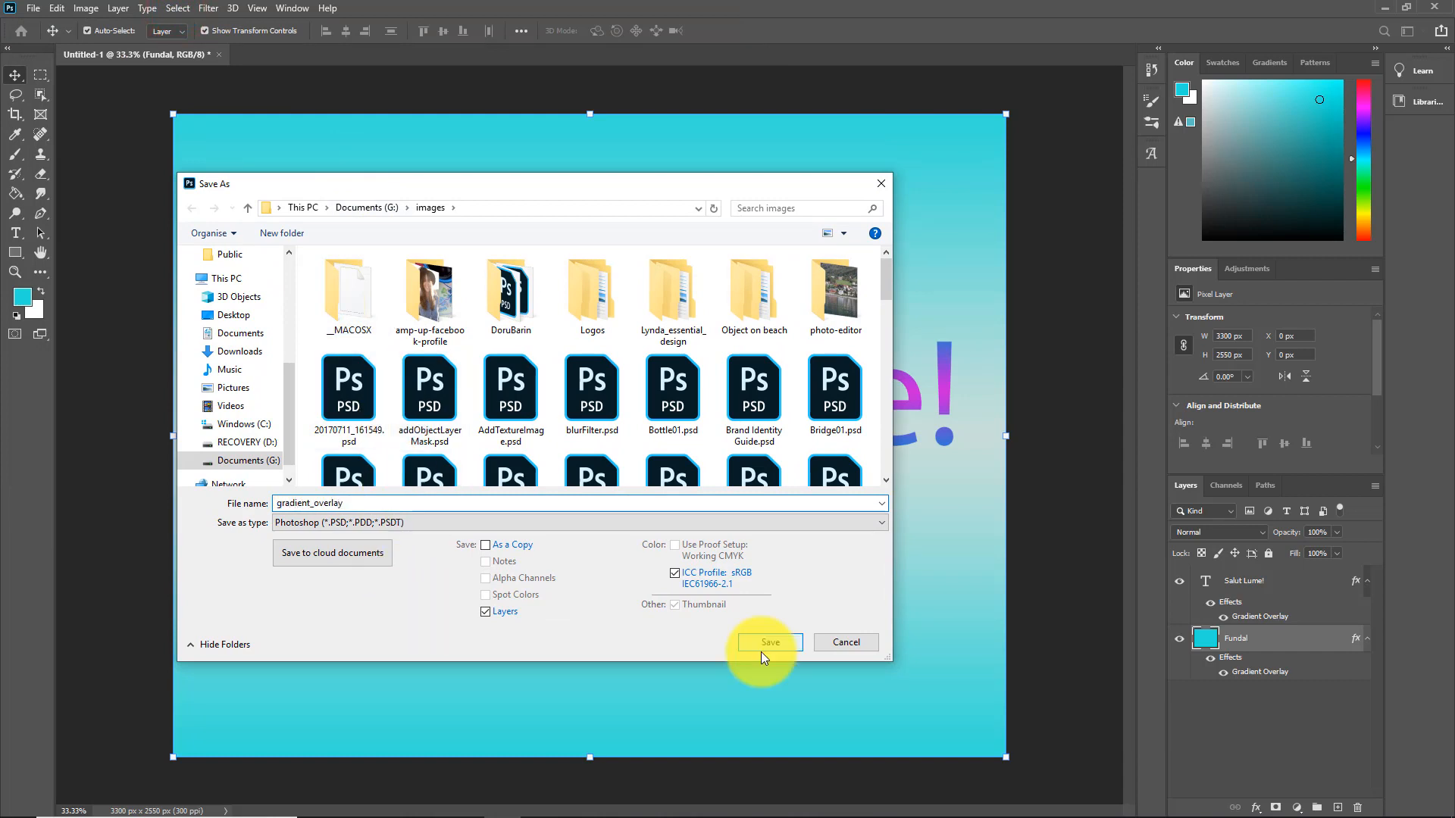
pyautogui.click(773, 642)
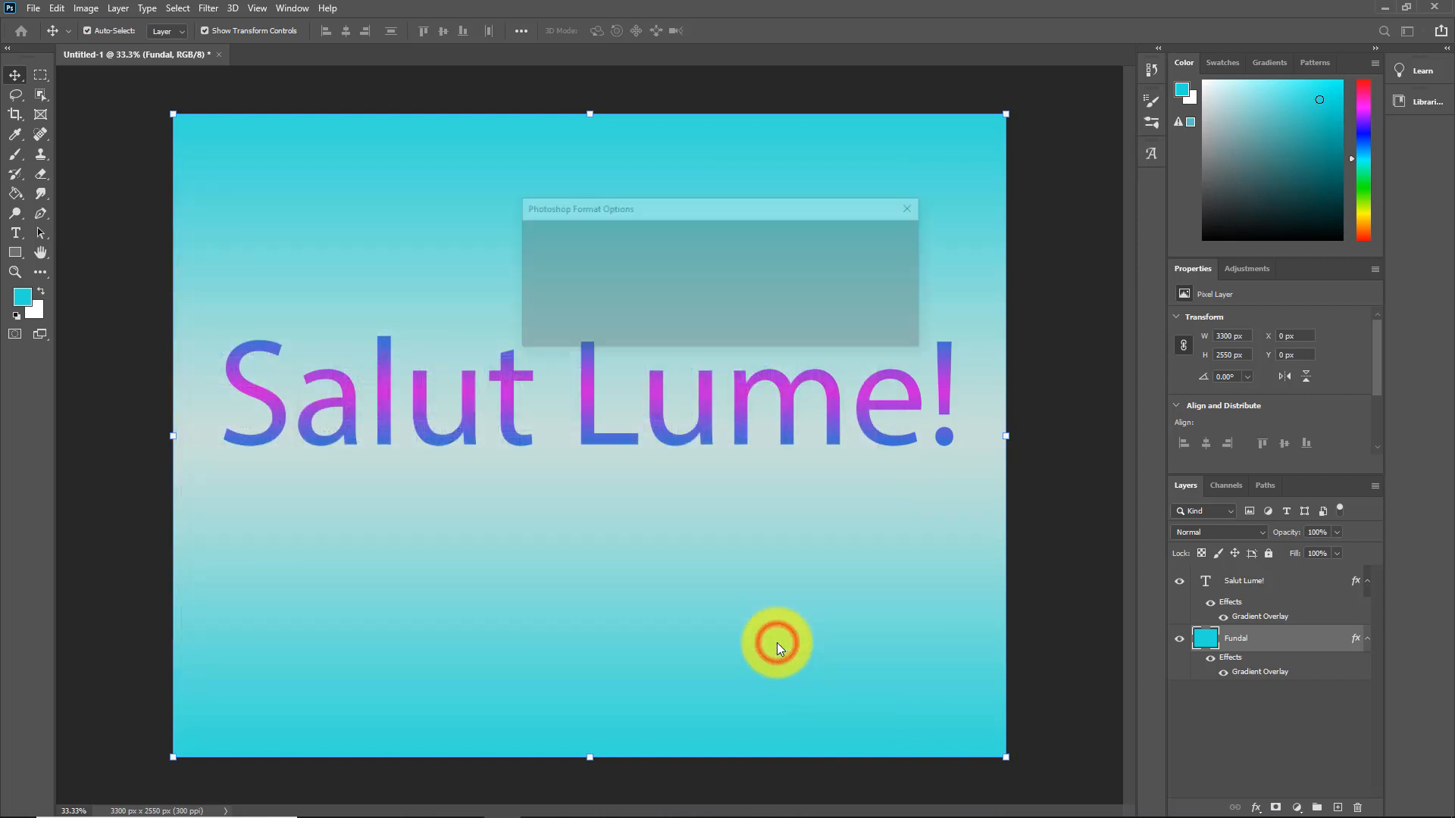
pyautogui.click(889, 237)
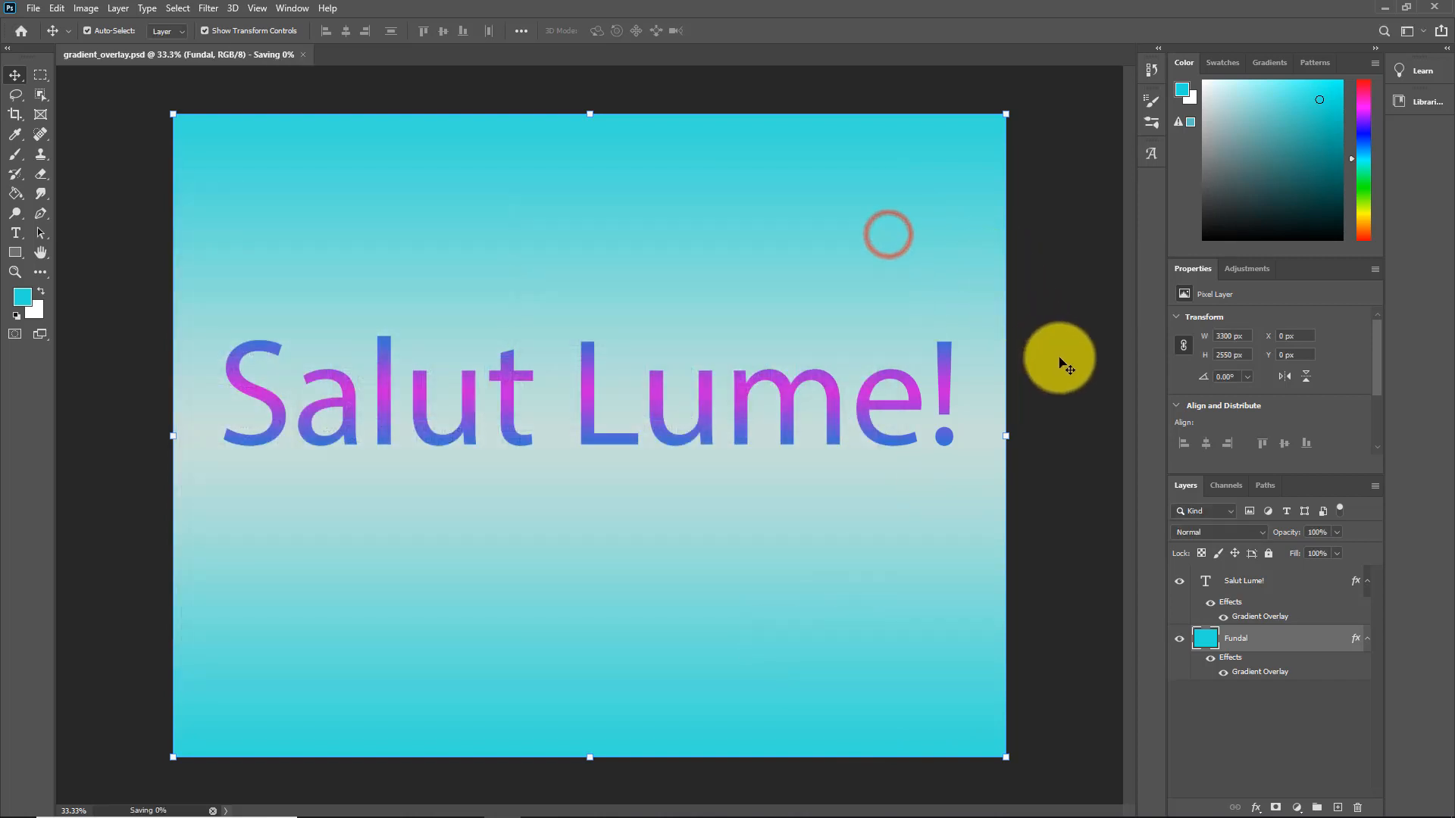
# Step: Close the saved document and reopen gradient_overlay.psd from the recent files
pyautogui.click(255, 56)
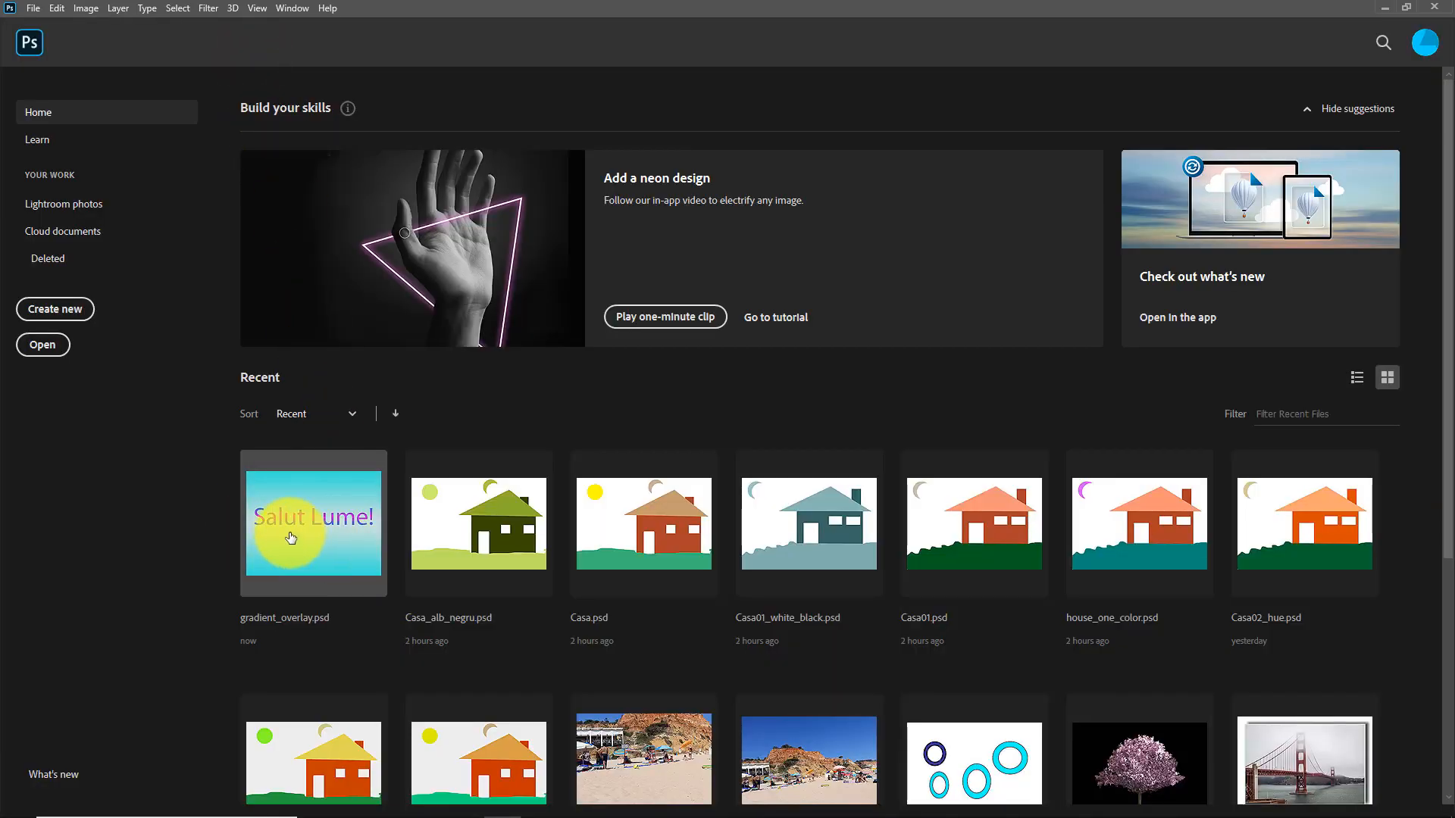
pyautogui.click(322, 515)
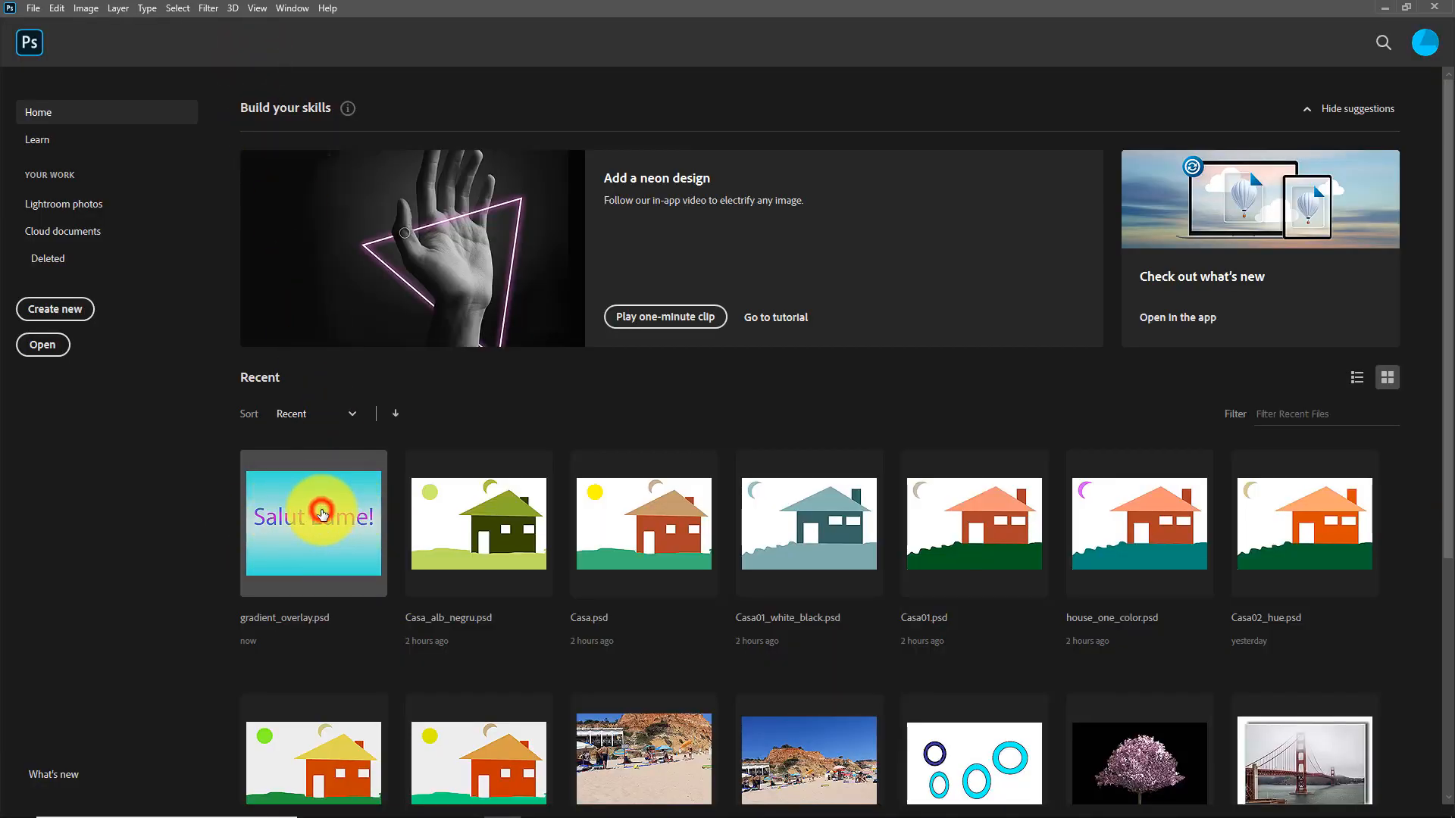